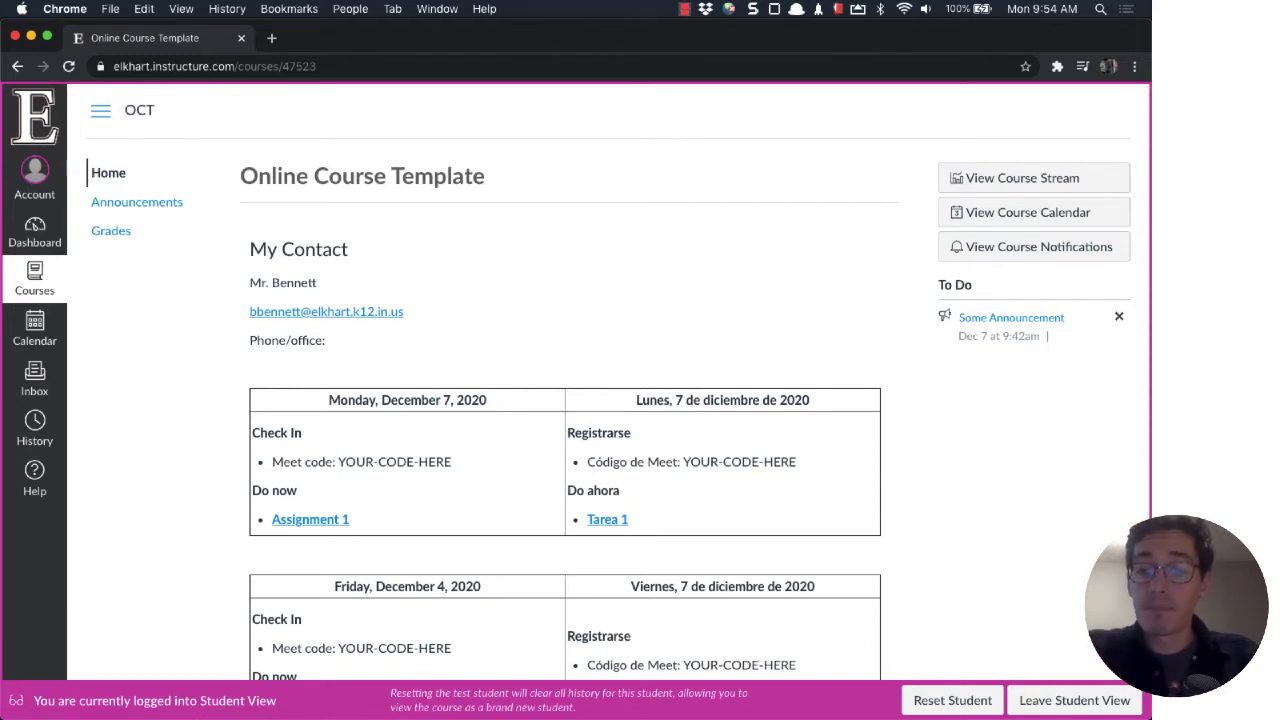
Step: Leave Student View and open the navigation settings of the Online Course Template course
click(1074, 700)
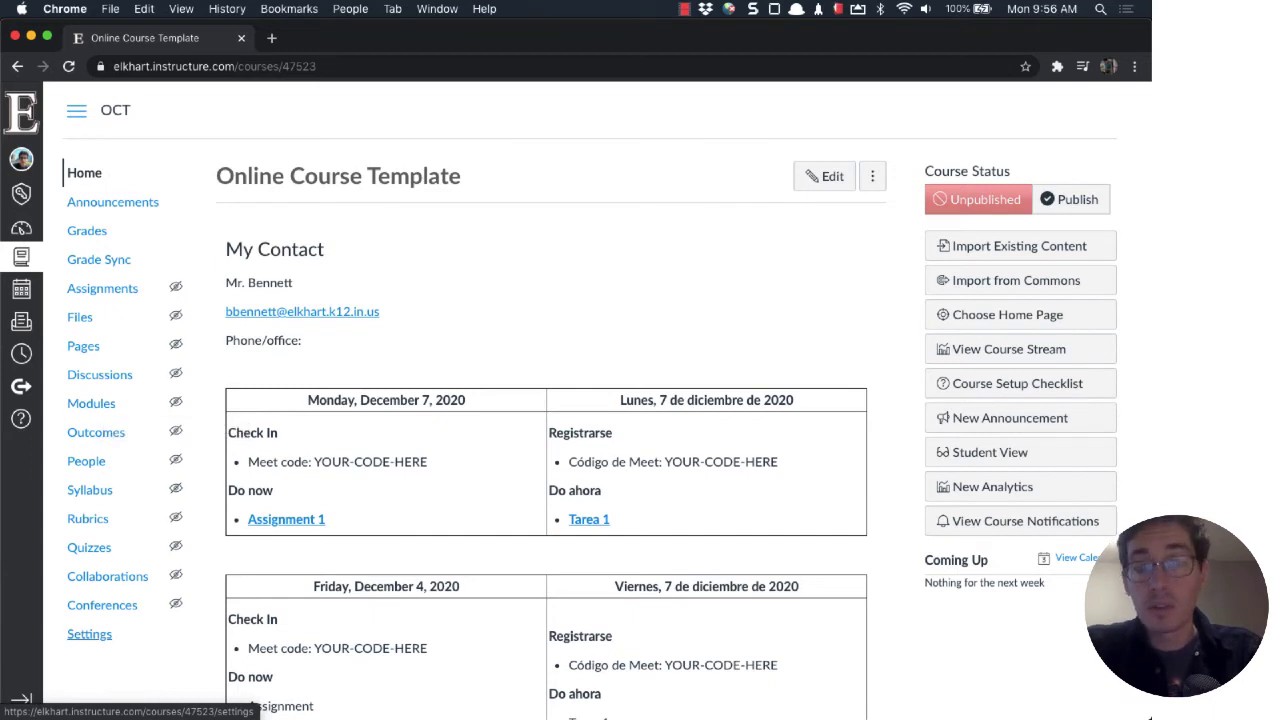
click(89, 634)
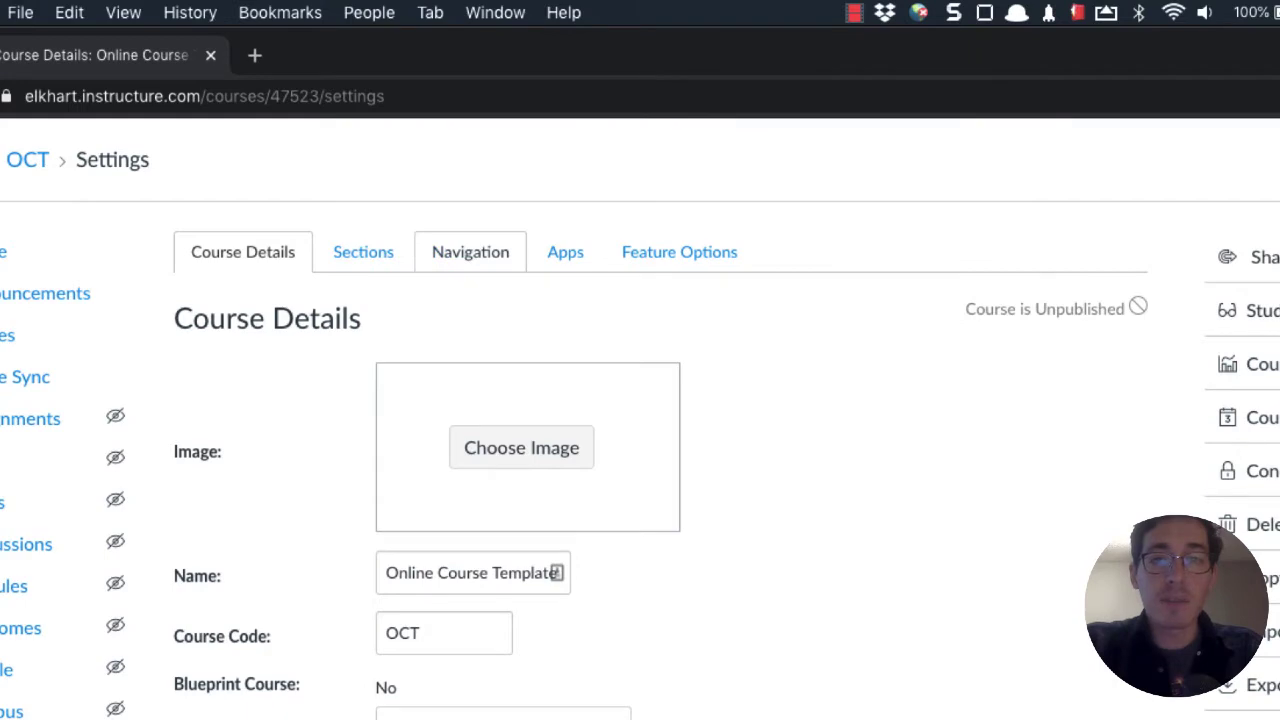
click(470, 252)
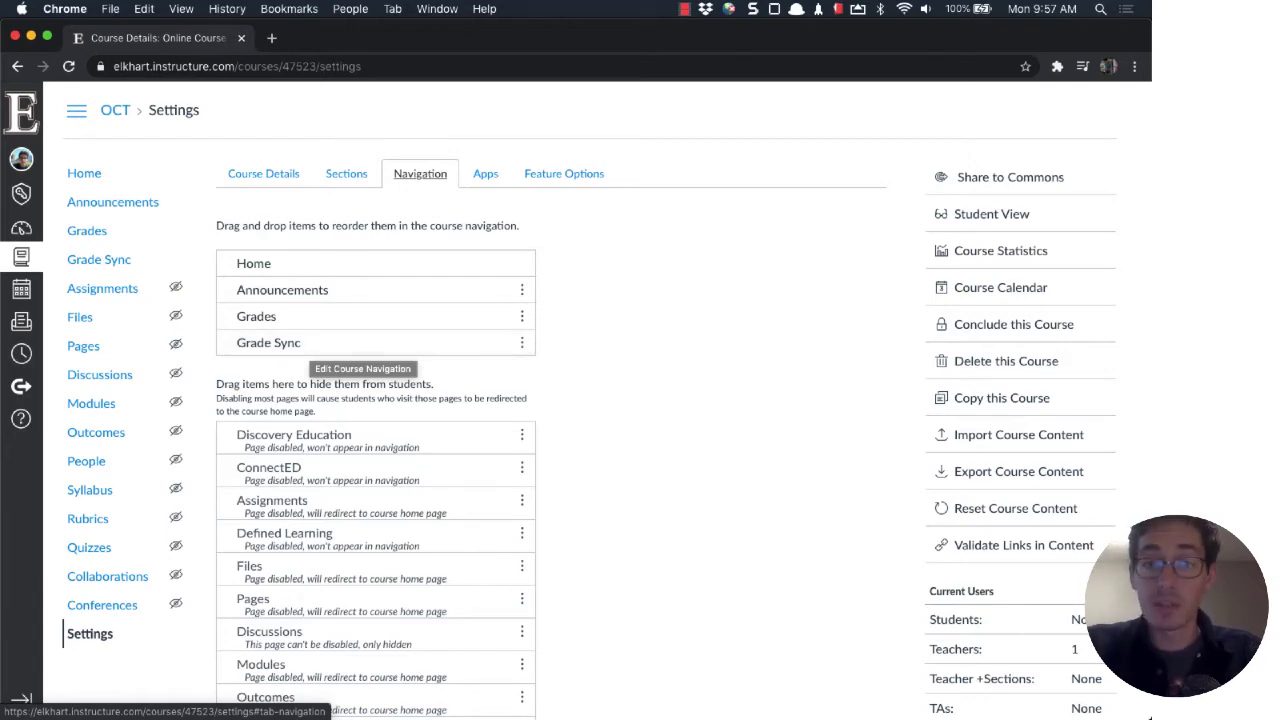
Step: Review which course navigation items are shown to students and which are hidden, and save the navigation settings
scroll(686, 440, down, 3)
scroll(376, 405, down, 3)
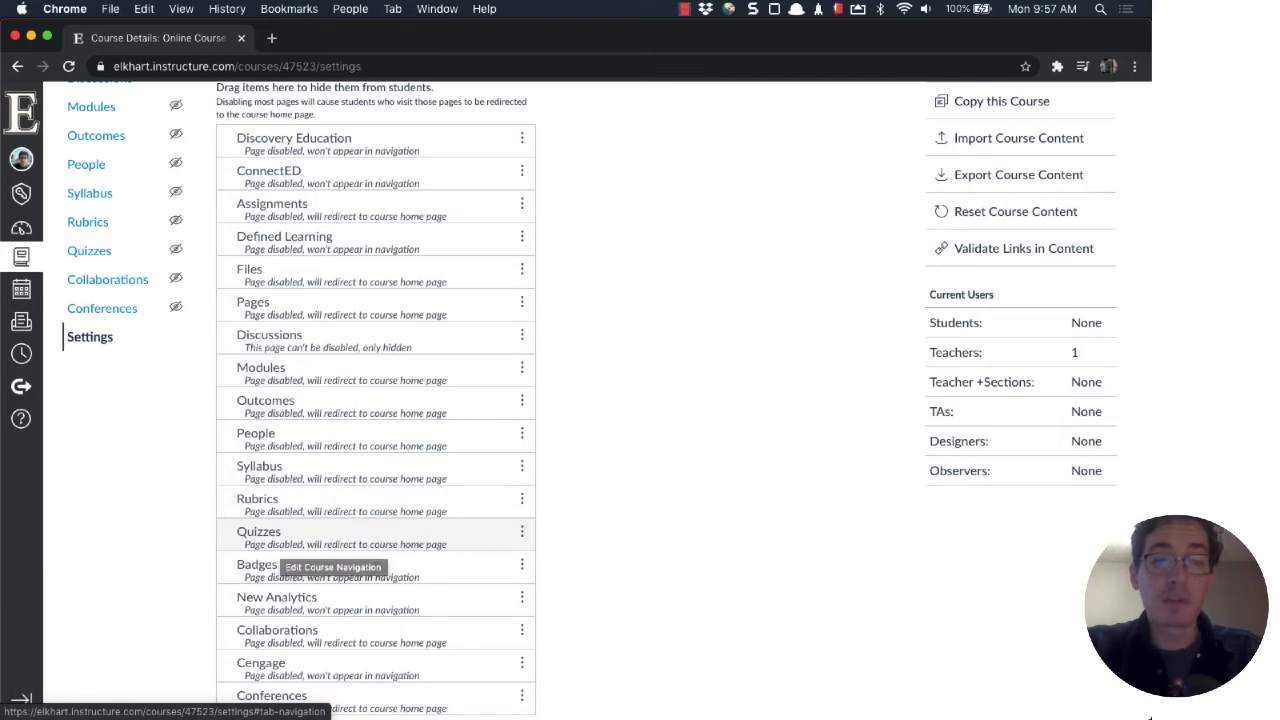
scroll(690, 440, up, 2)
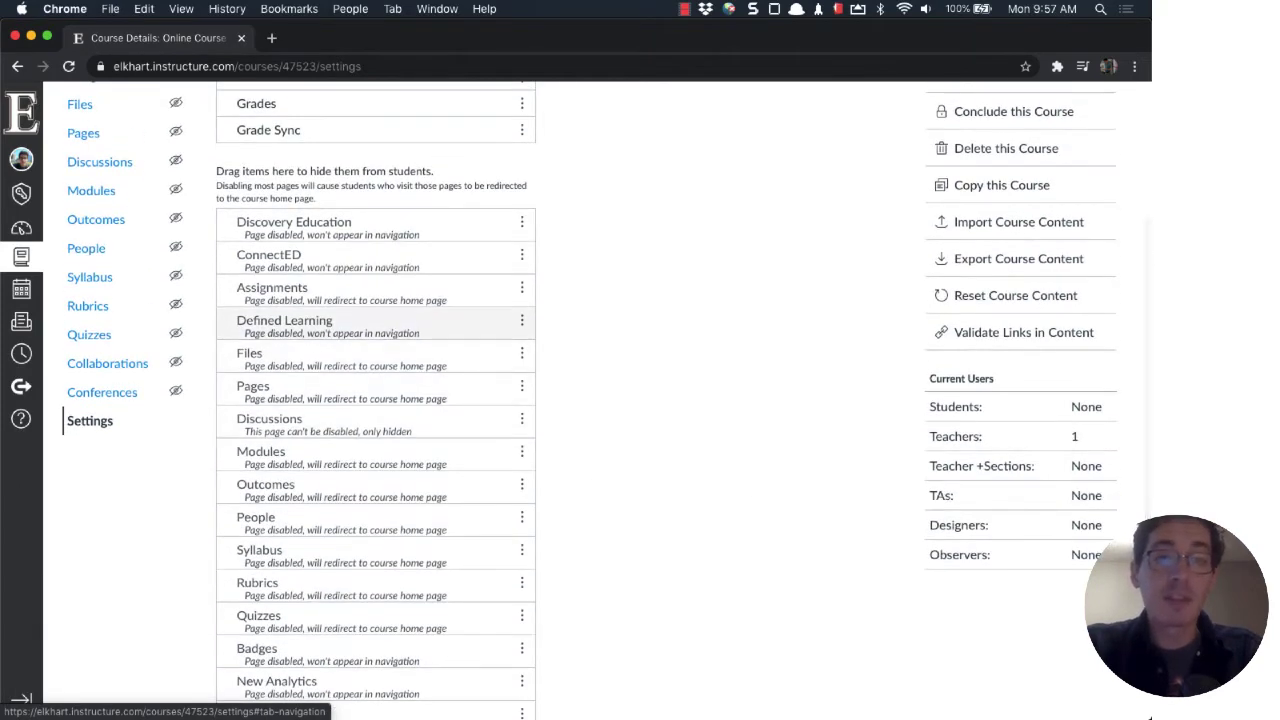
scroll(376, 400, up, 3)
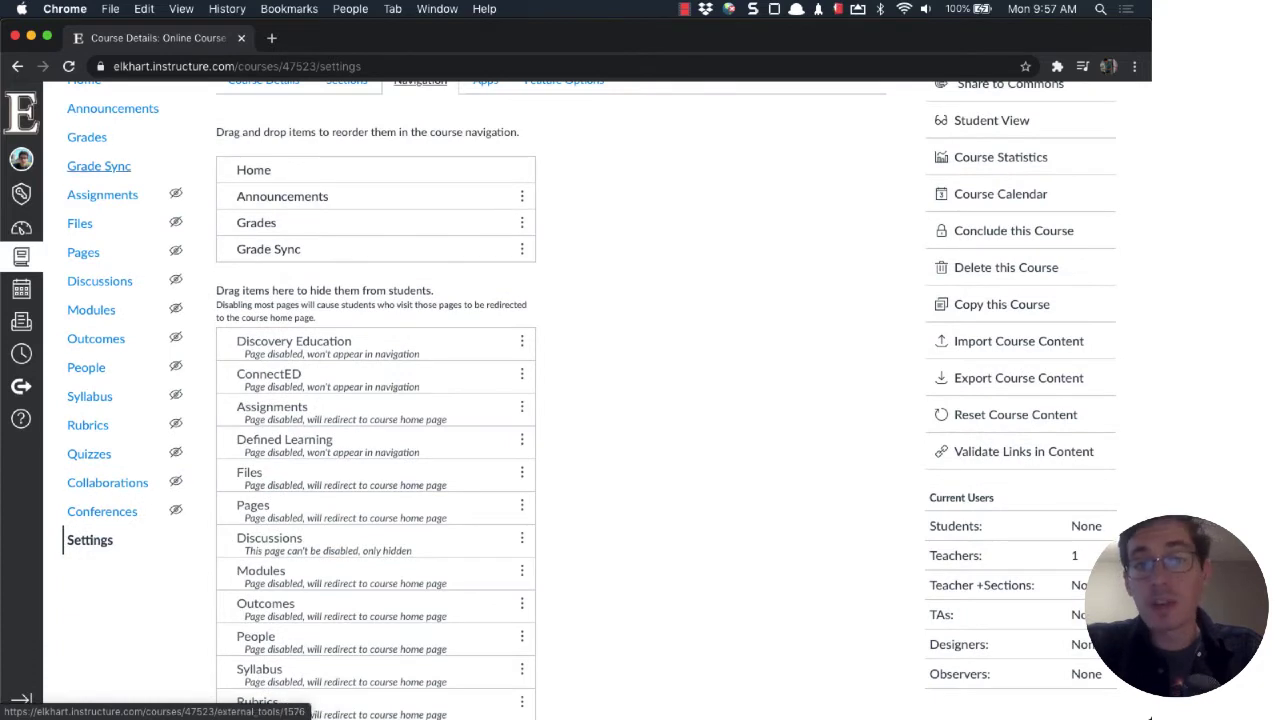
scroll(607, 400, up, 2)
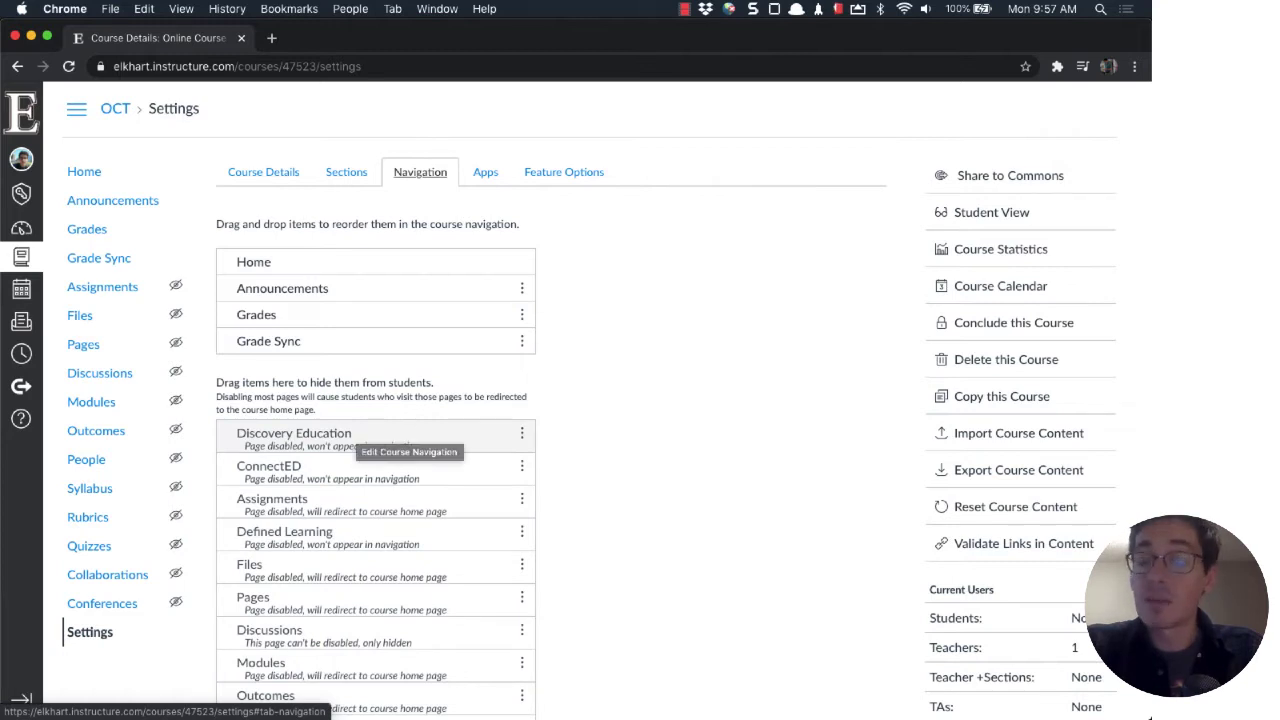
scroll(670, 470, down, 2)
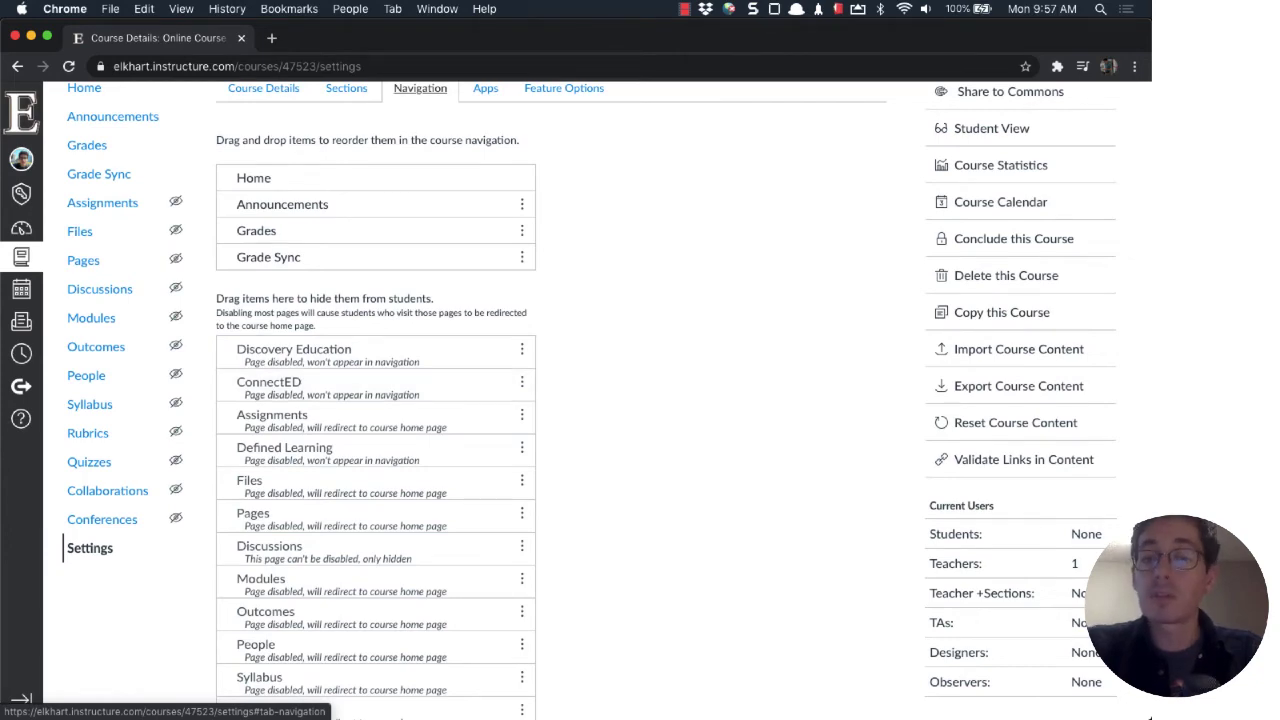
scroll(290, 388, down, 7)
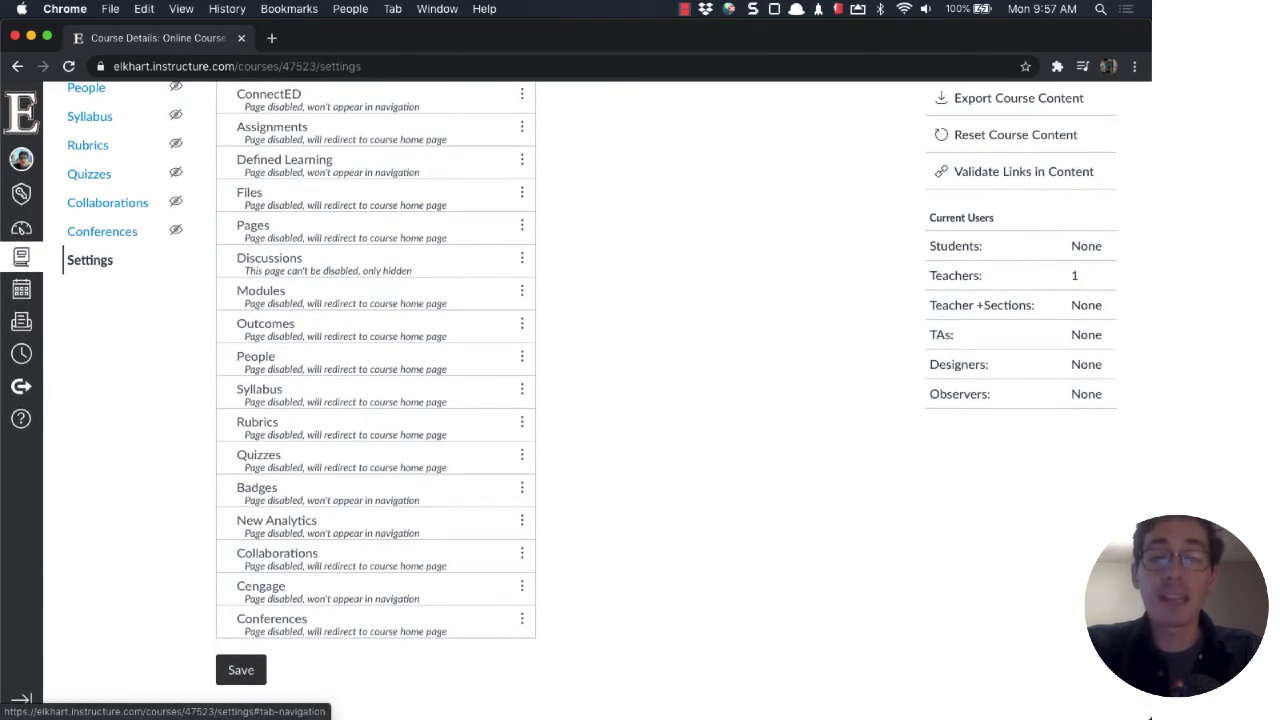
click(241, 670)
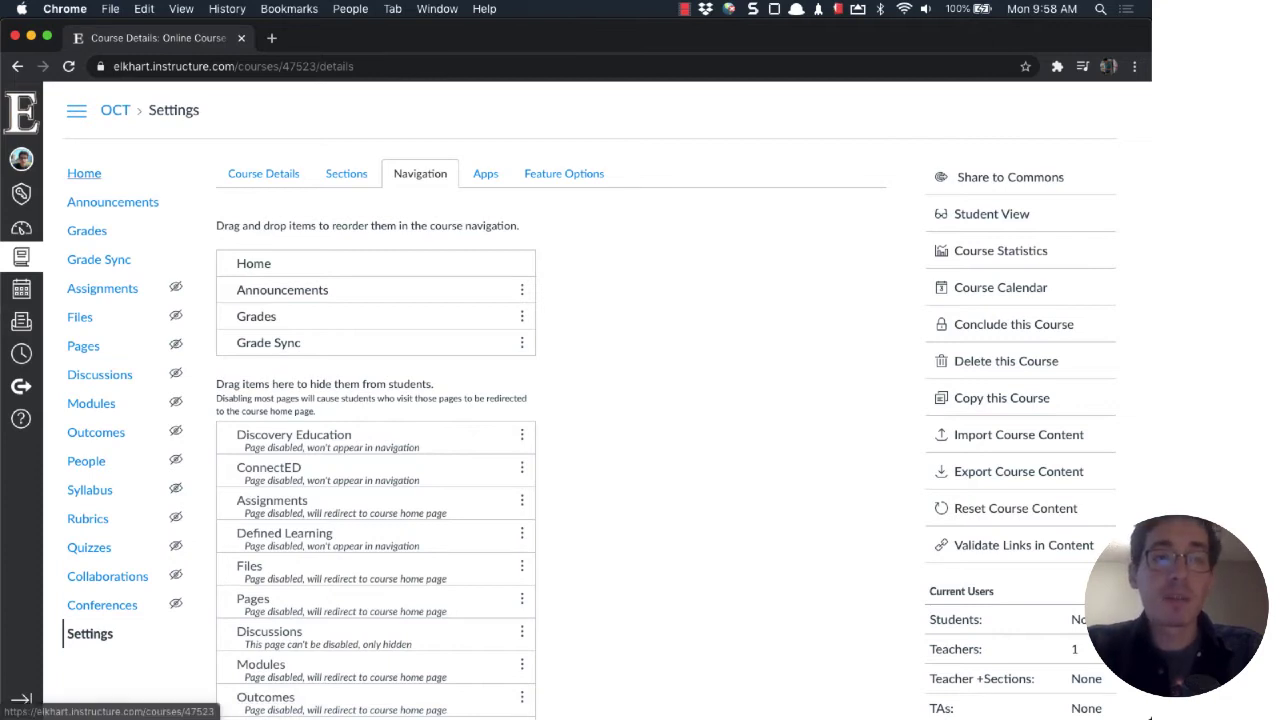
Step: Return to the course home page, view the options for what the home page displays, and close them without changes
click(84, 174)
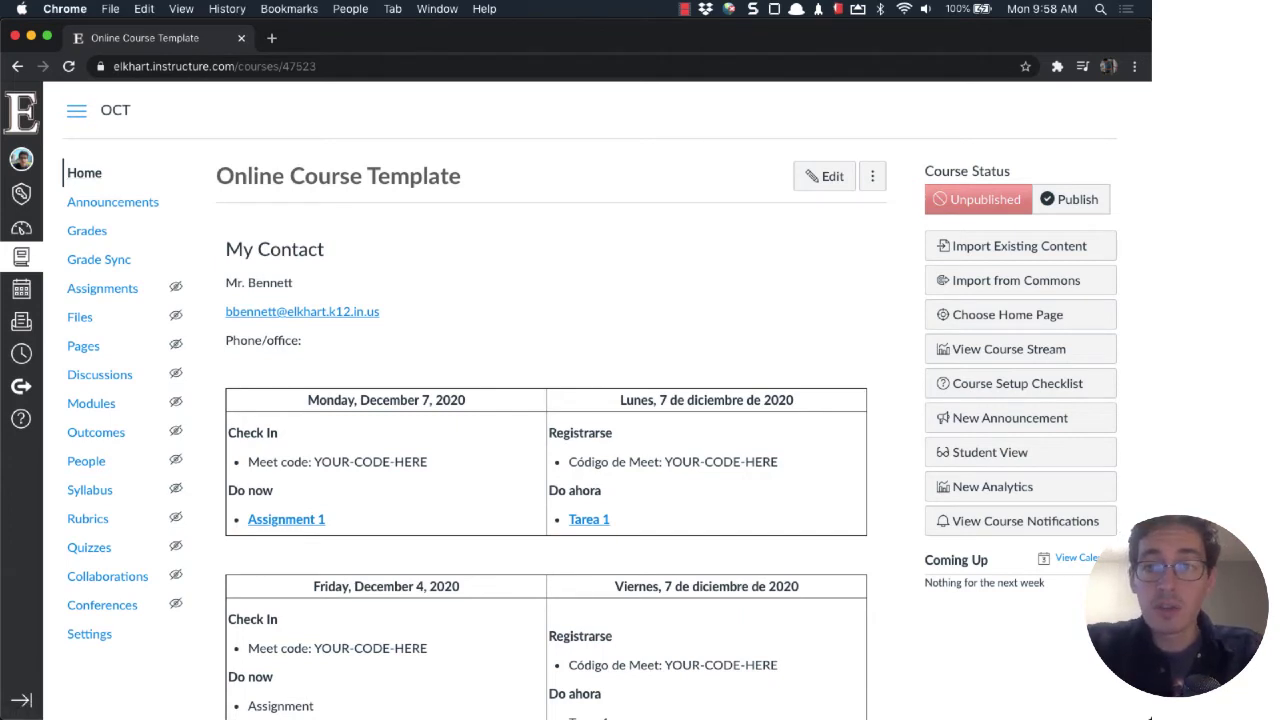
click(1019, 315)
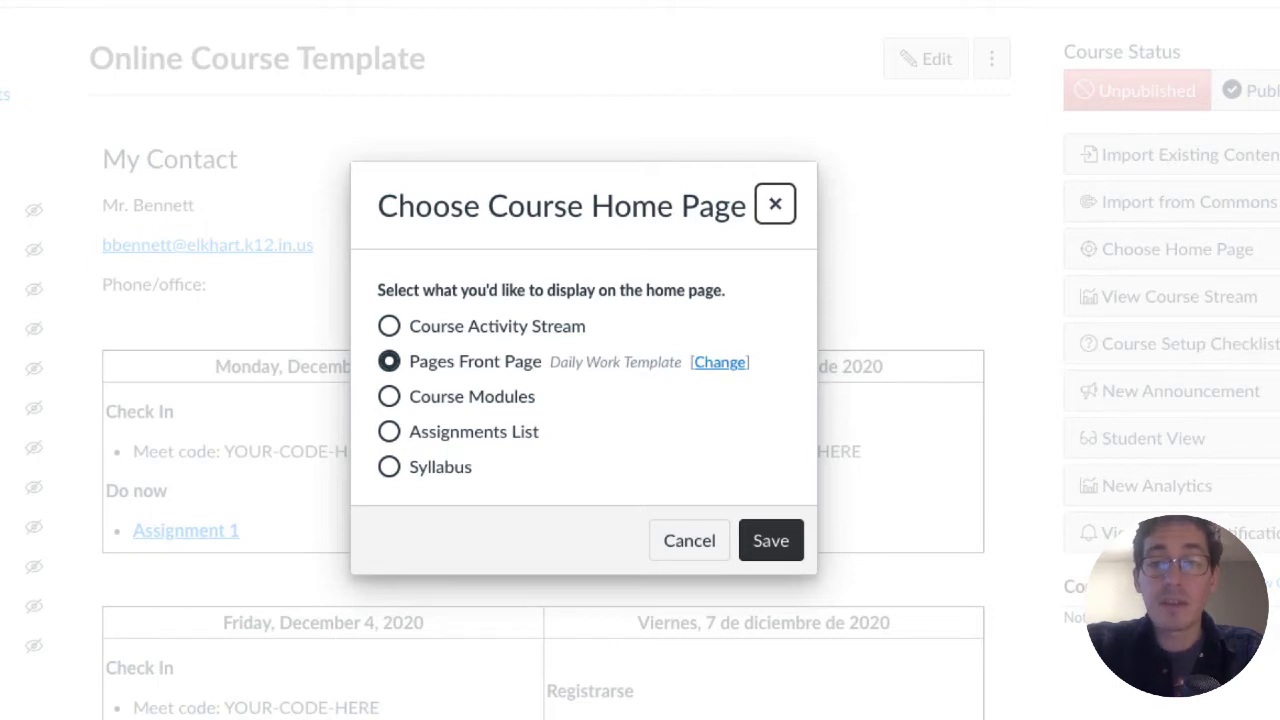
click(775, 204)
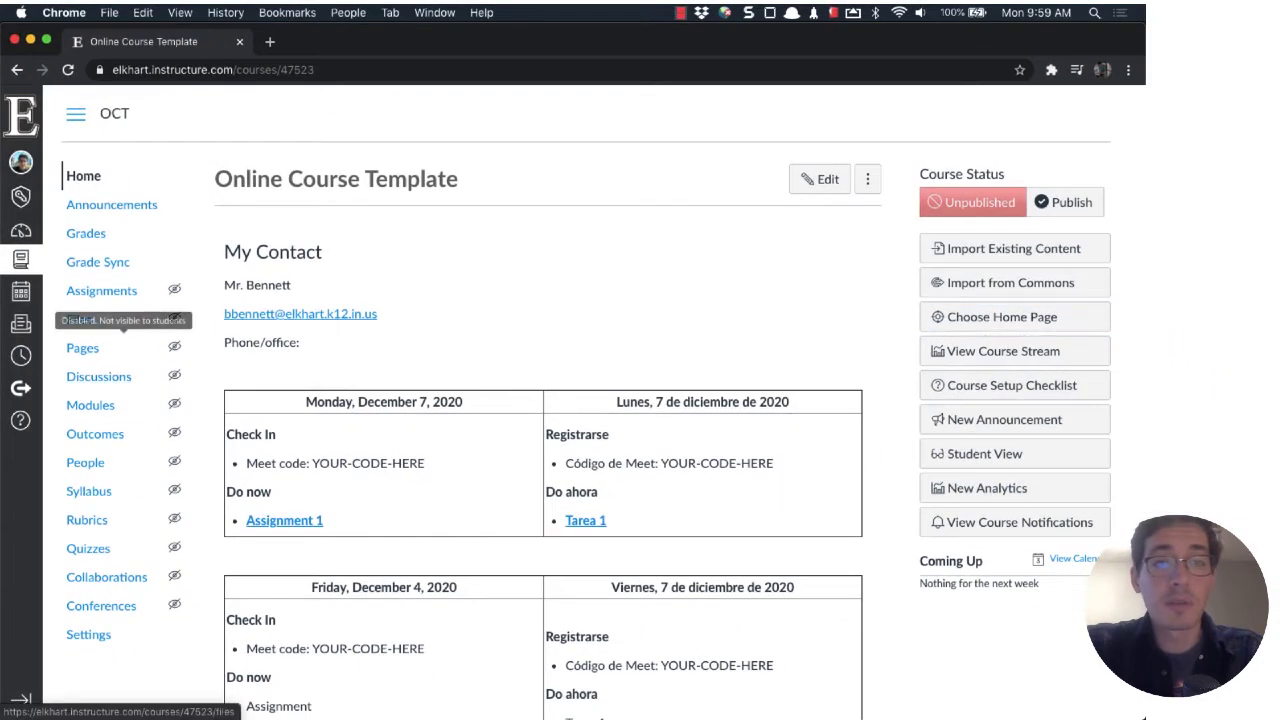
Step: Open the Daily Work Template page and examine its contact details and the English and Spanish daily work tables
click(82, 348)
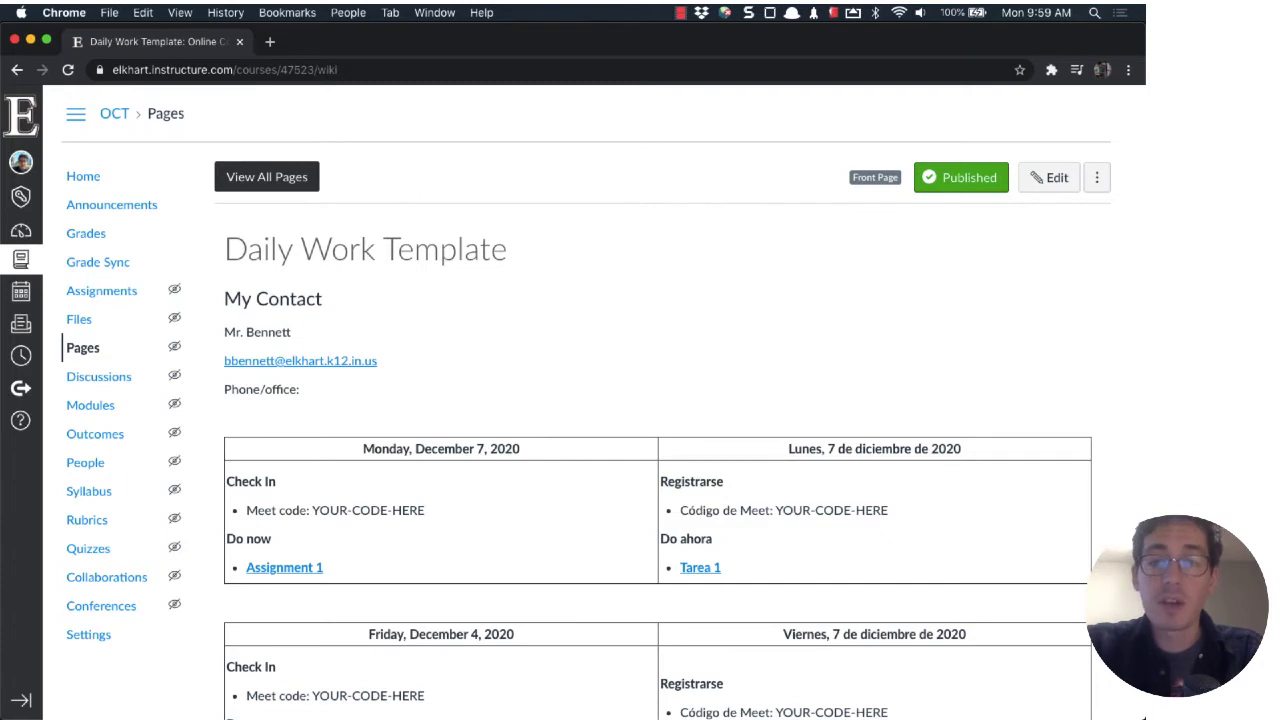
scroll(1143, 716, down, 3)
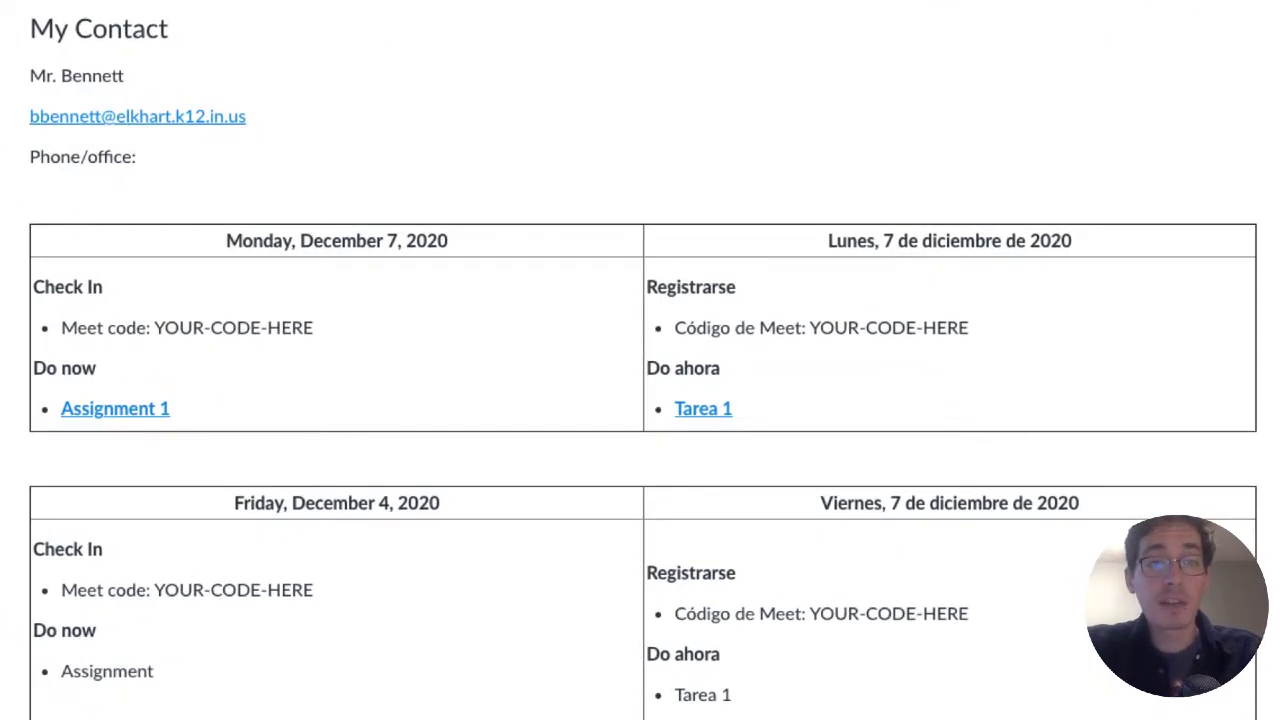
drag(30, 28, 140, 172)
click(180, 168)
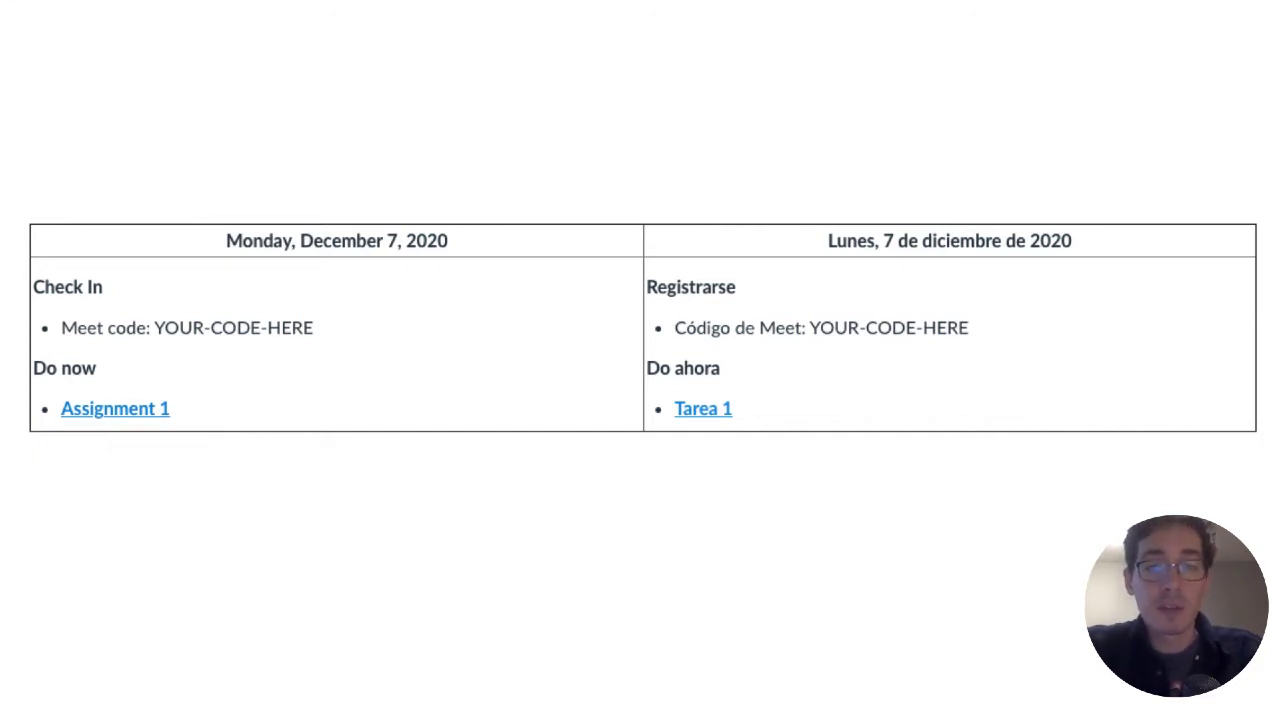
drag(227, 241, 455, 245)
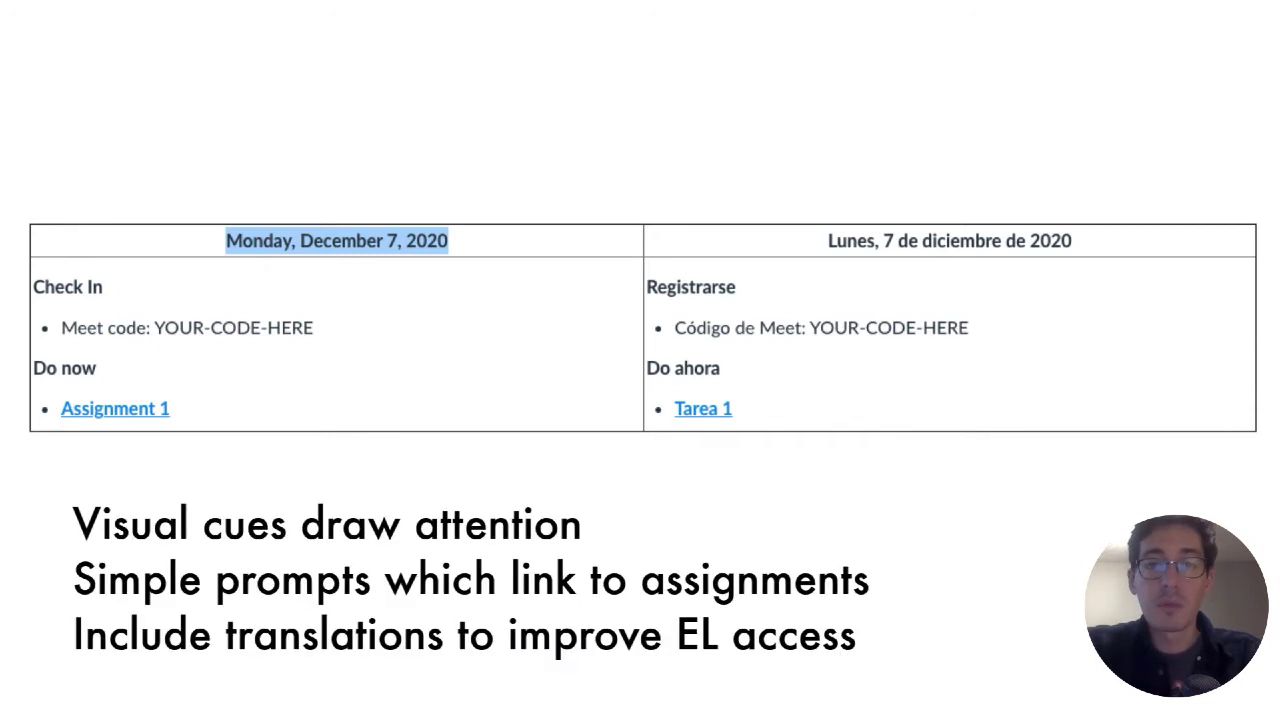
drag(33, 287, 104, 288)
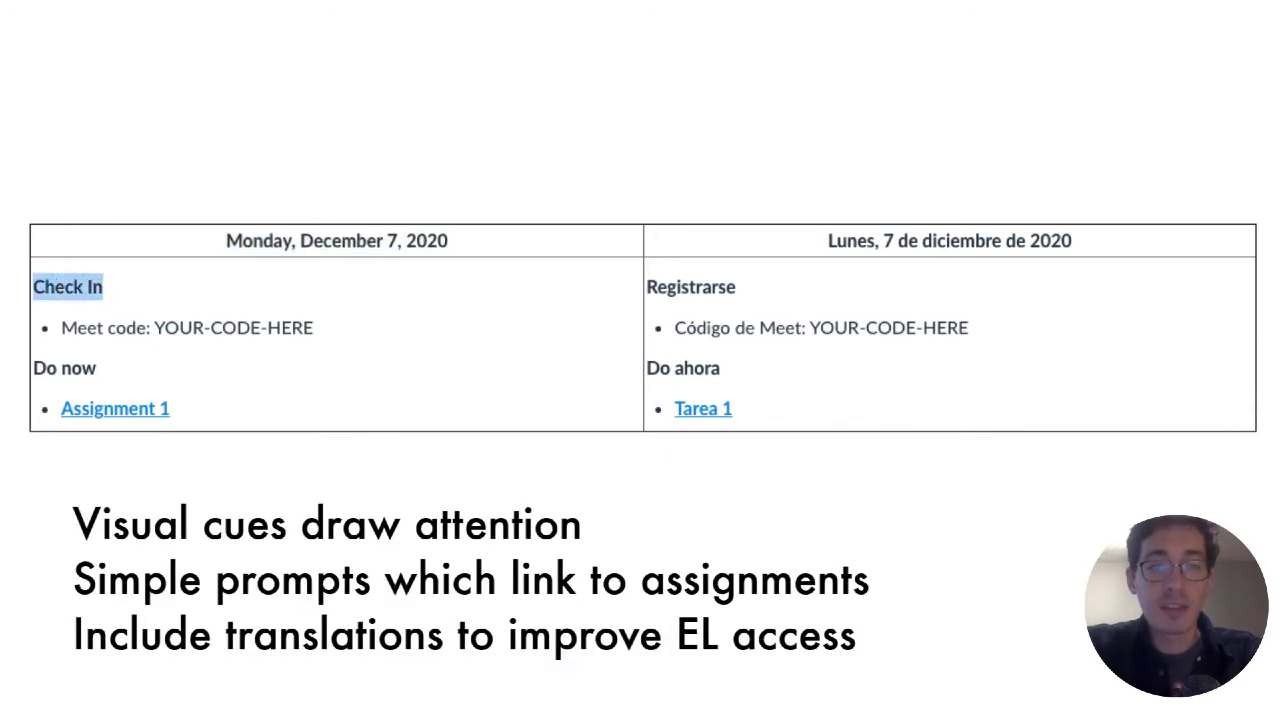
click(104, 288)
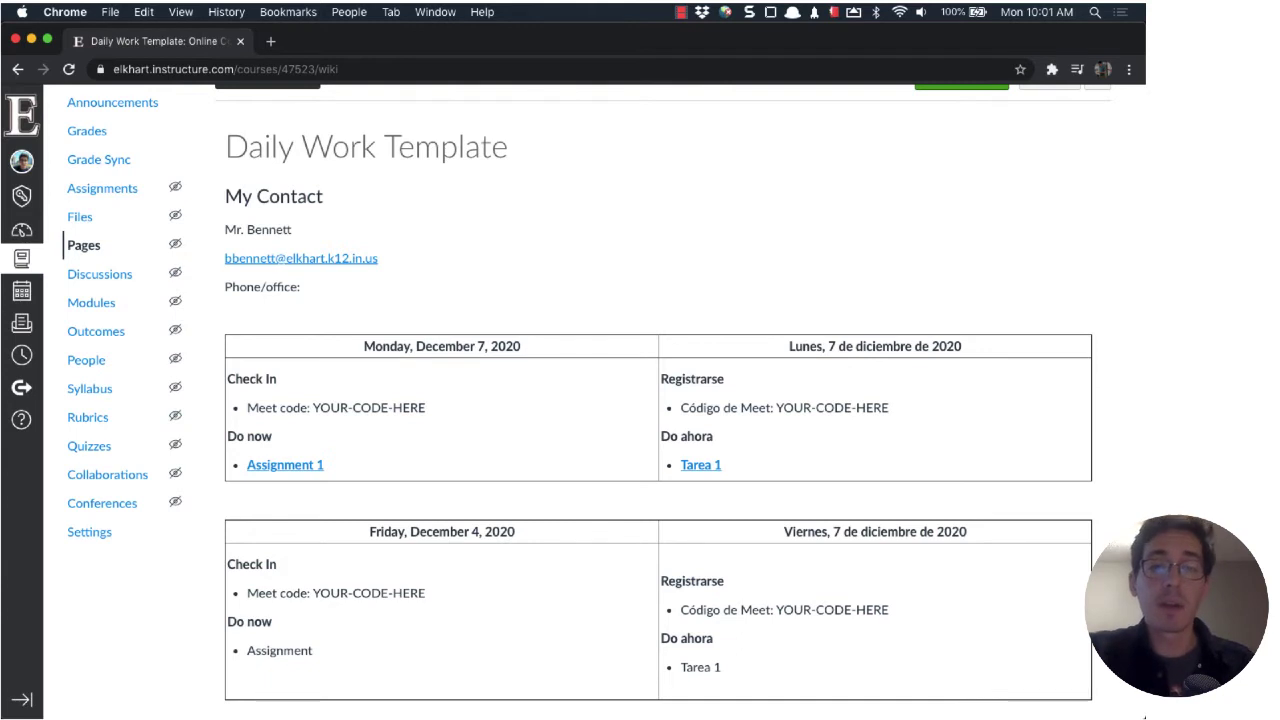
drag(363, 346, 520, 346)
click(522, 347)
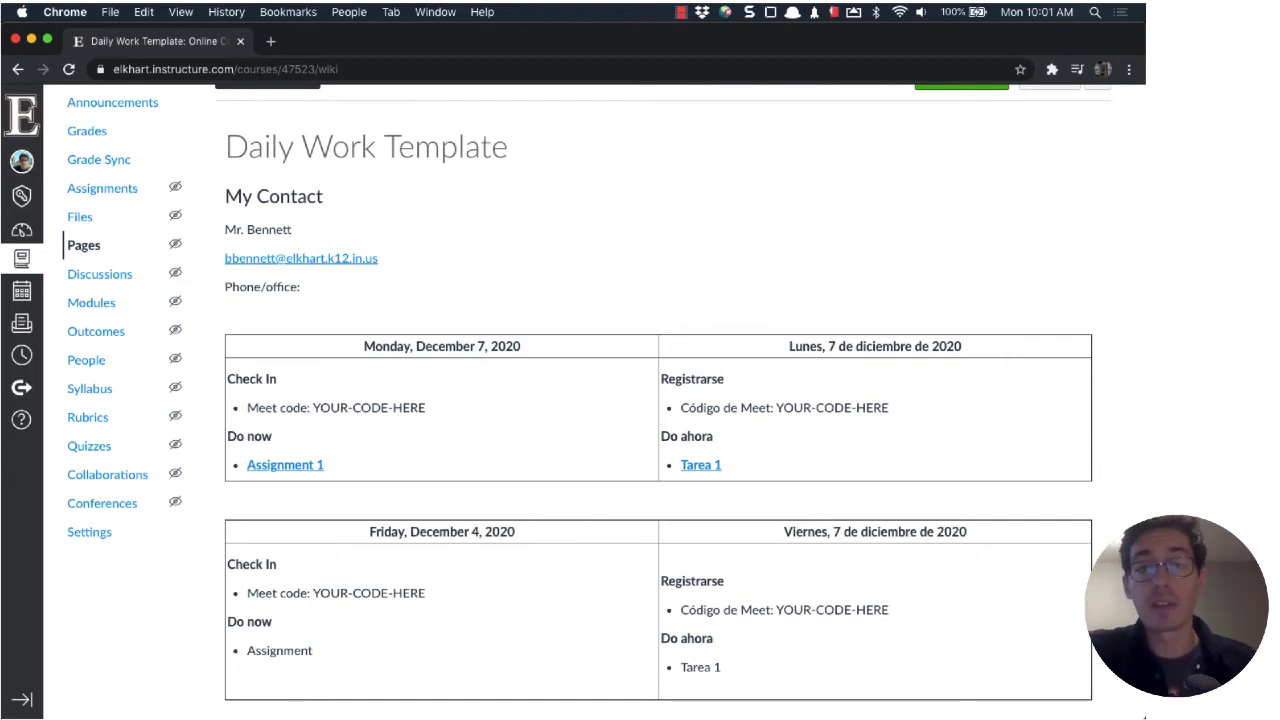
Step: Open the Calendar Template from the list of all pages and examine its contact details and December calendar
scroll(660, 400, up, 3)
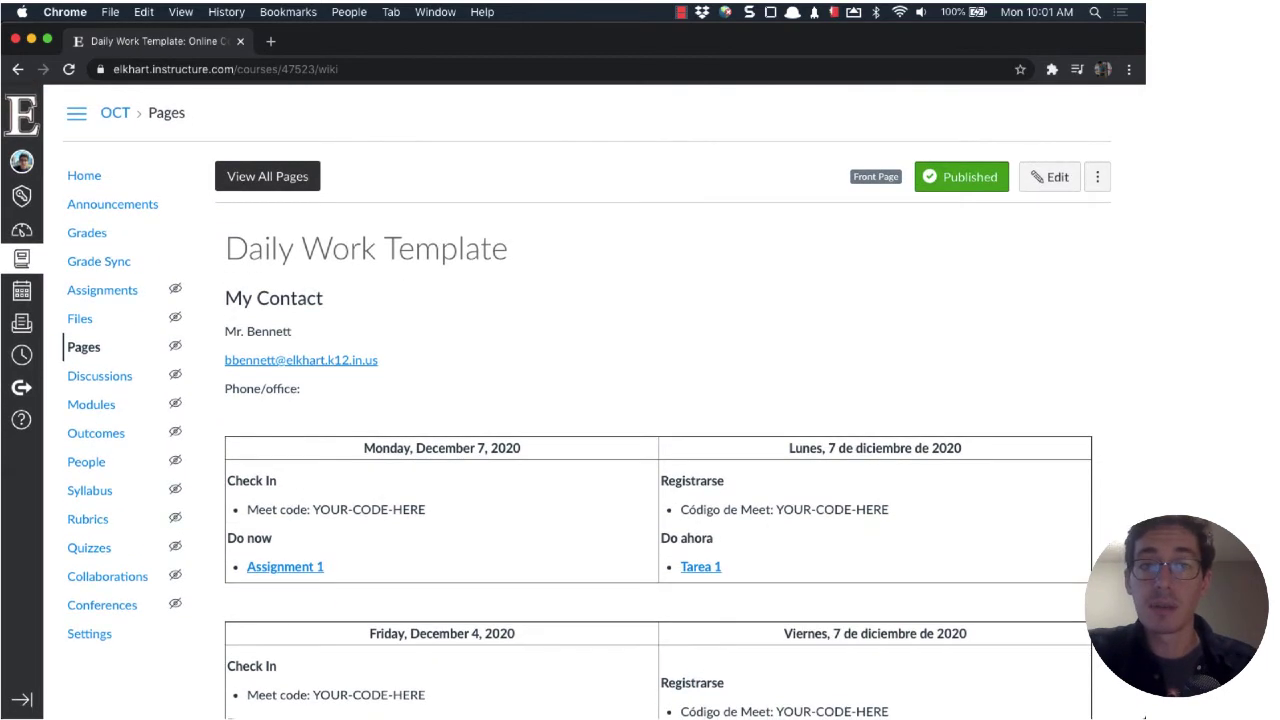
click(267, 177)
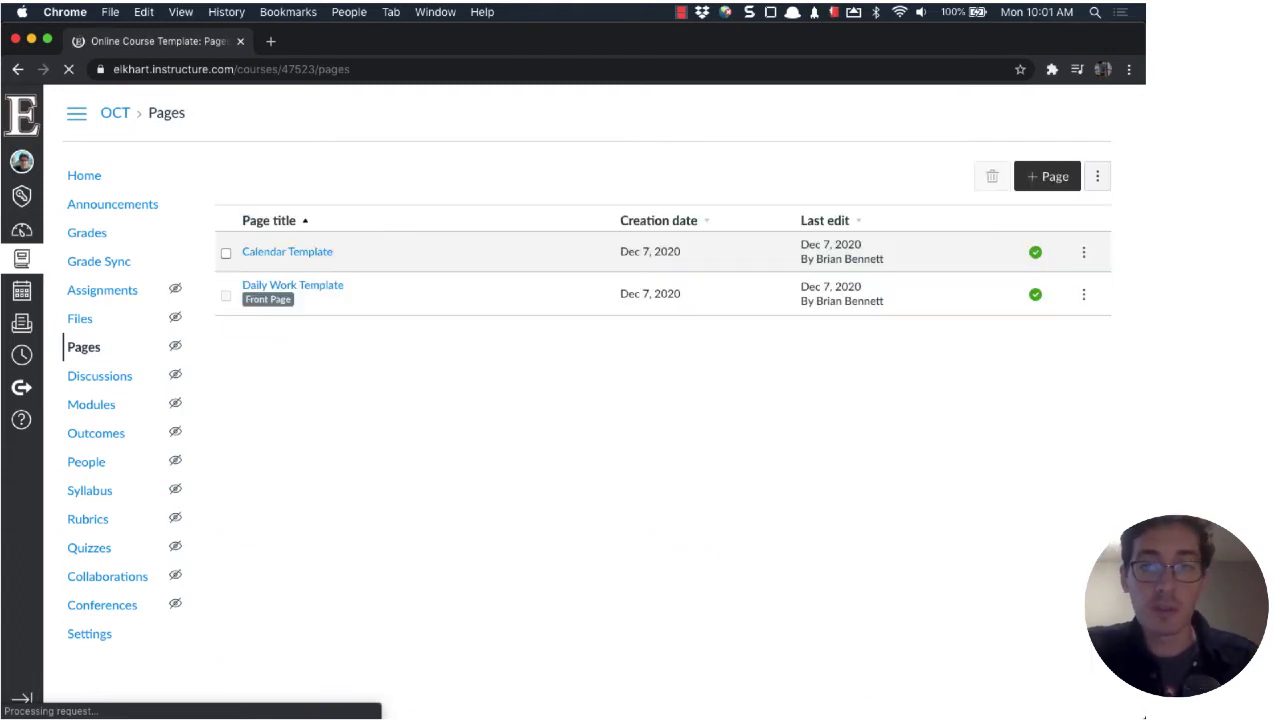
click(287, 252)
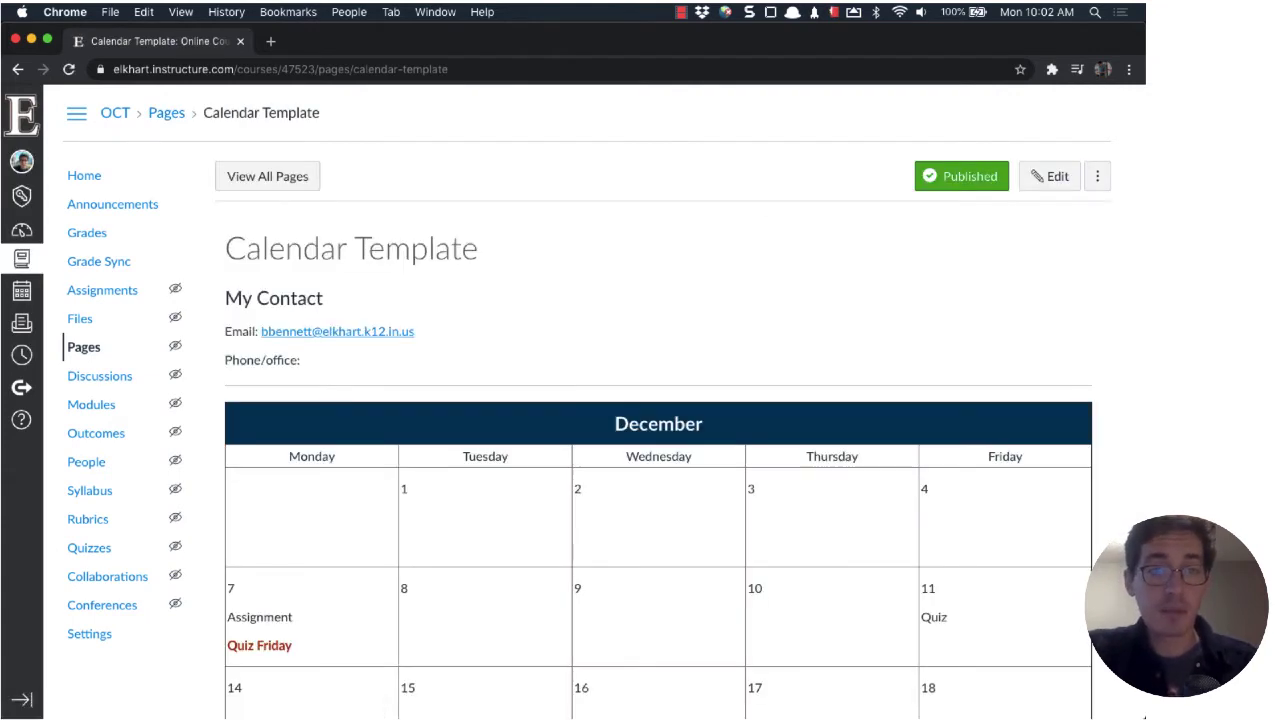
scroll(658, 450, down, 2)
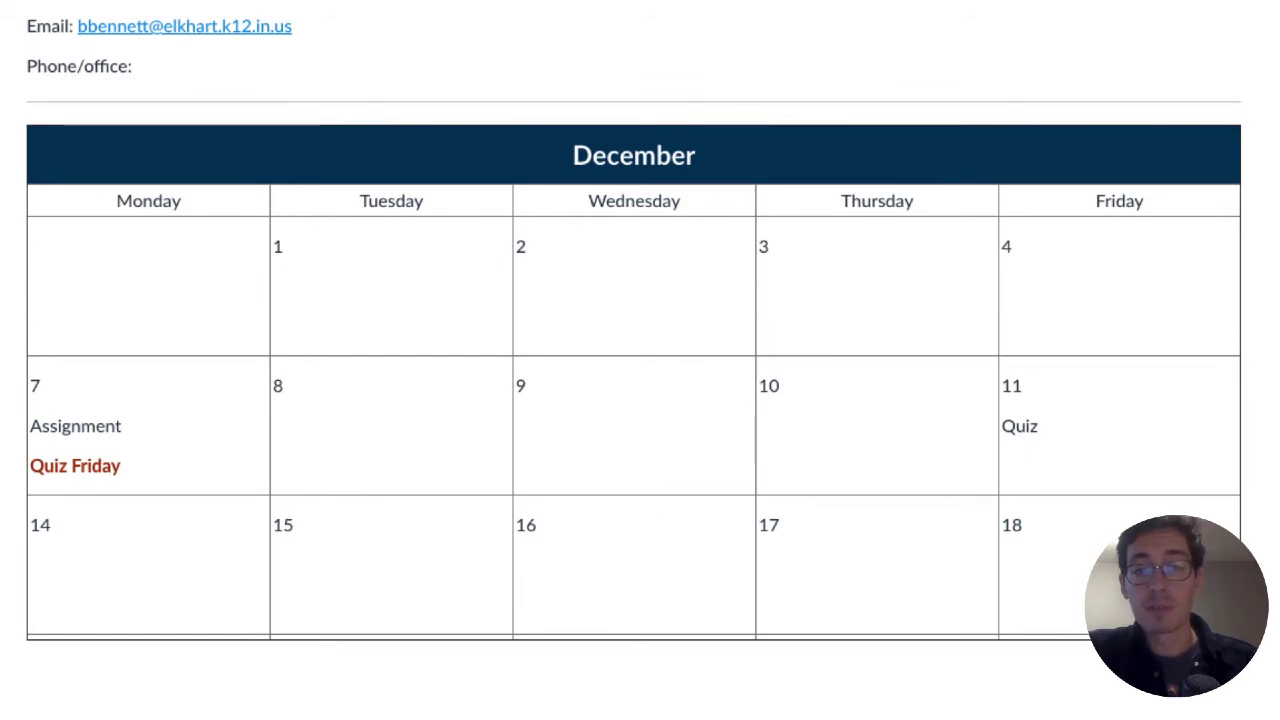
drag(121, 467, 30, 467)
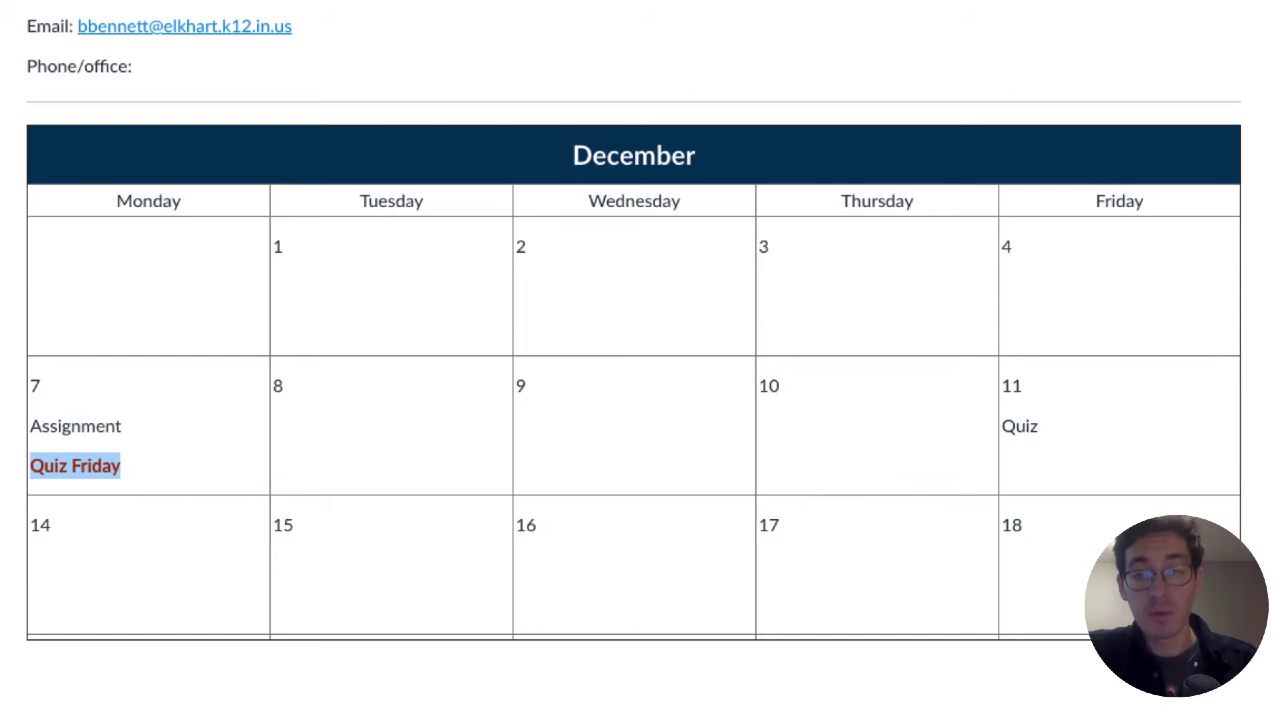
click(121, 466)
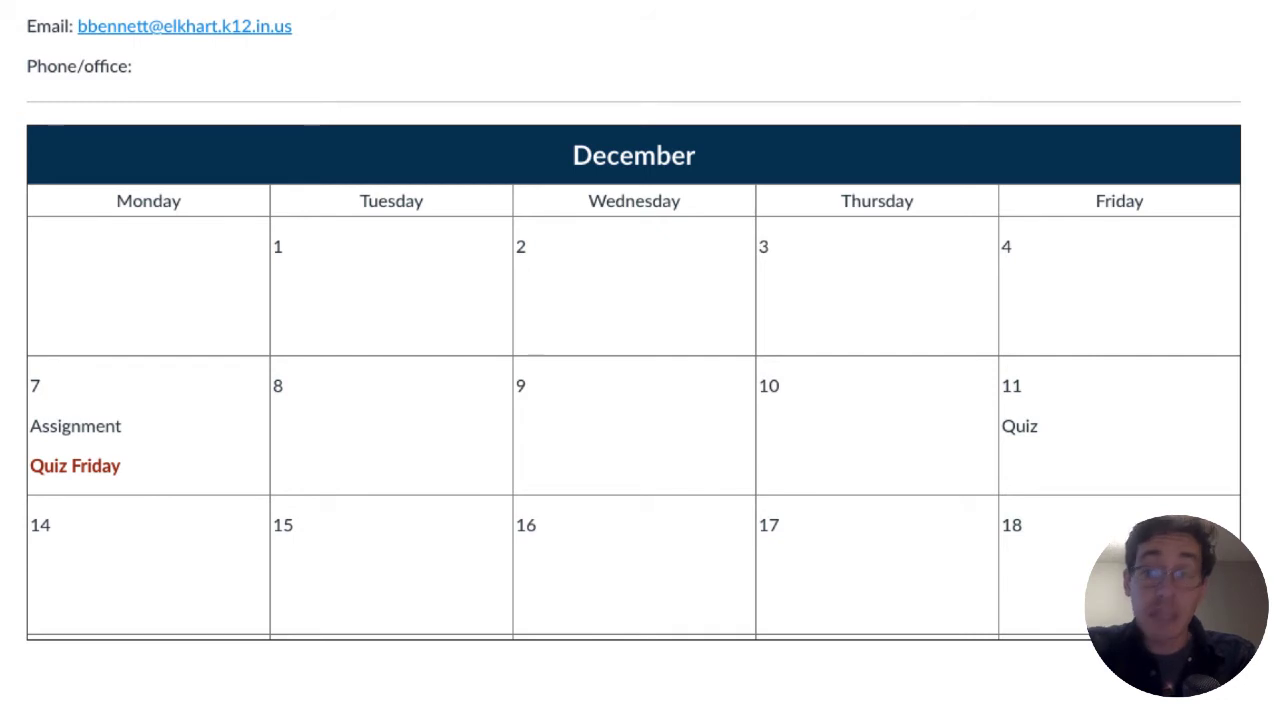
scroll(634, 360, up, 2)
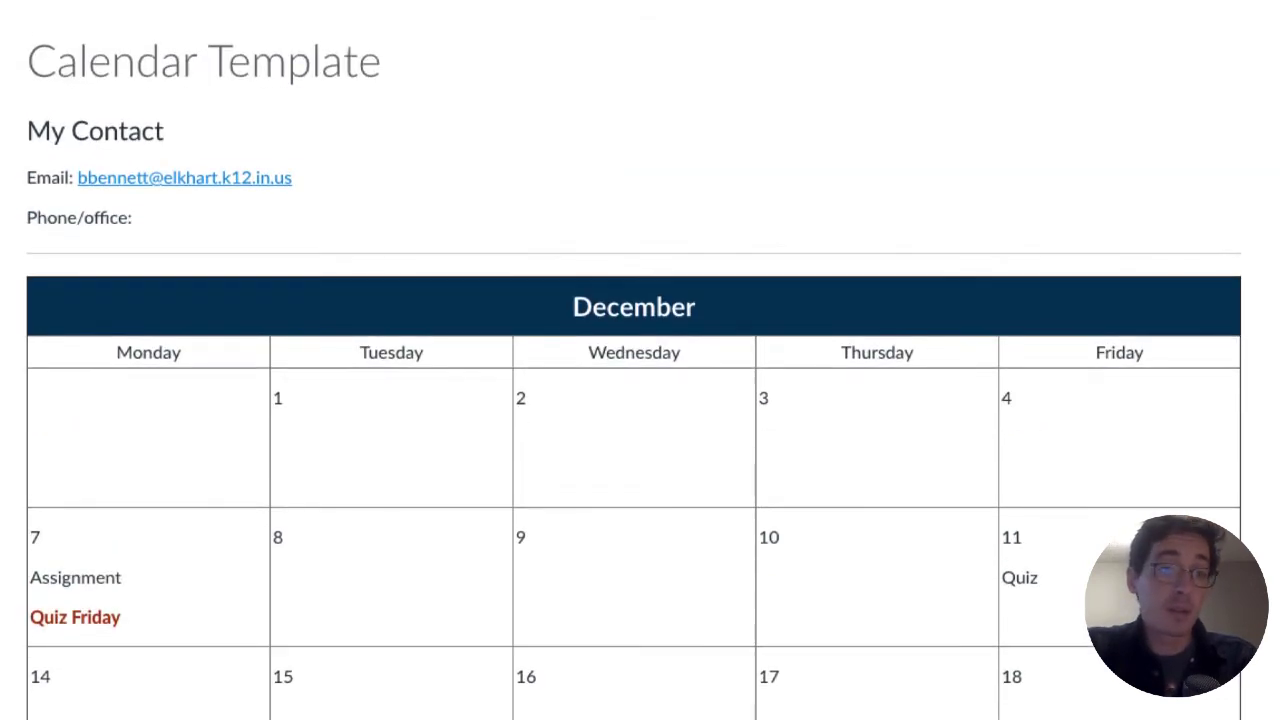
scroll(634, 360, down, 2)
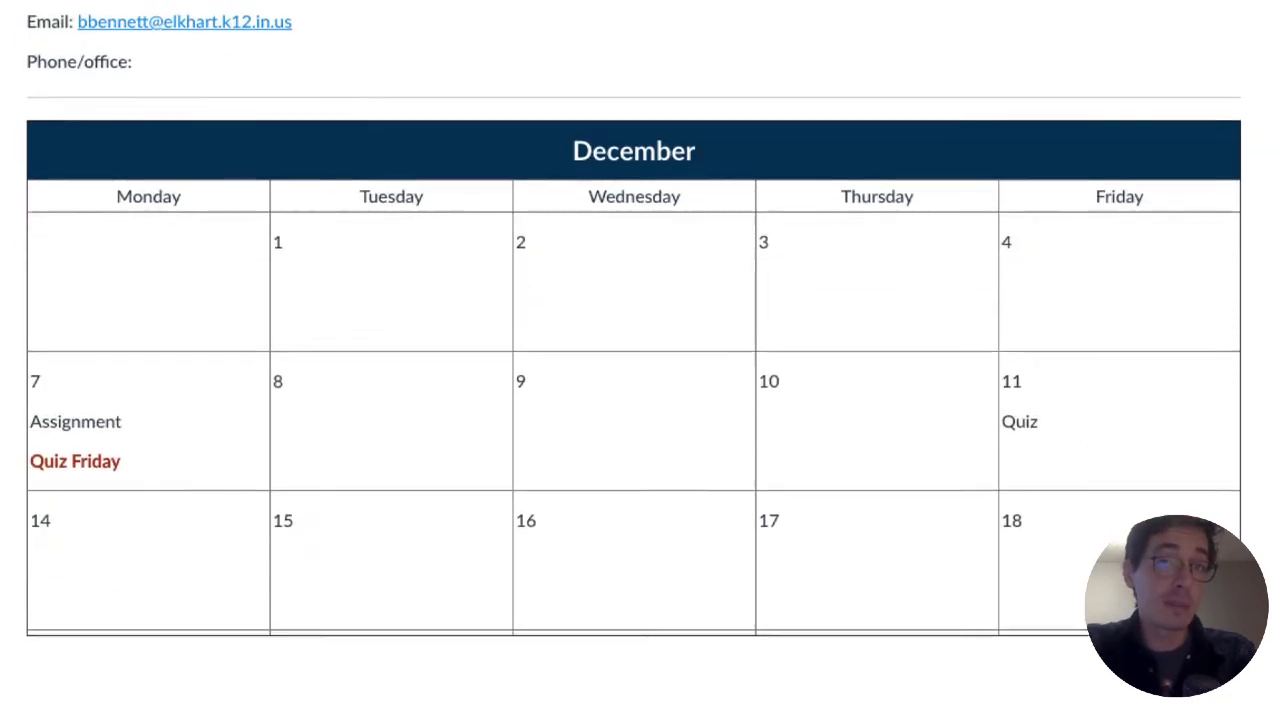
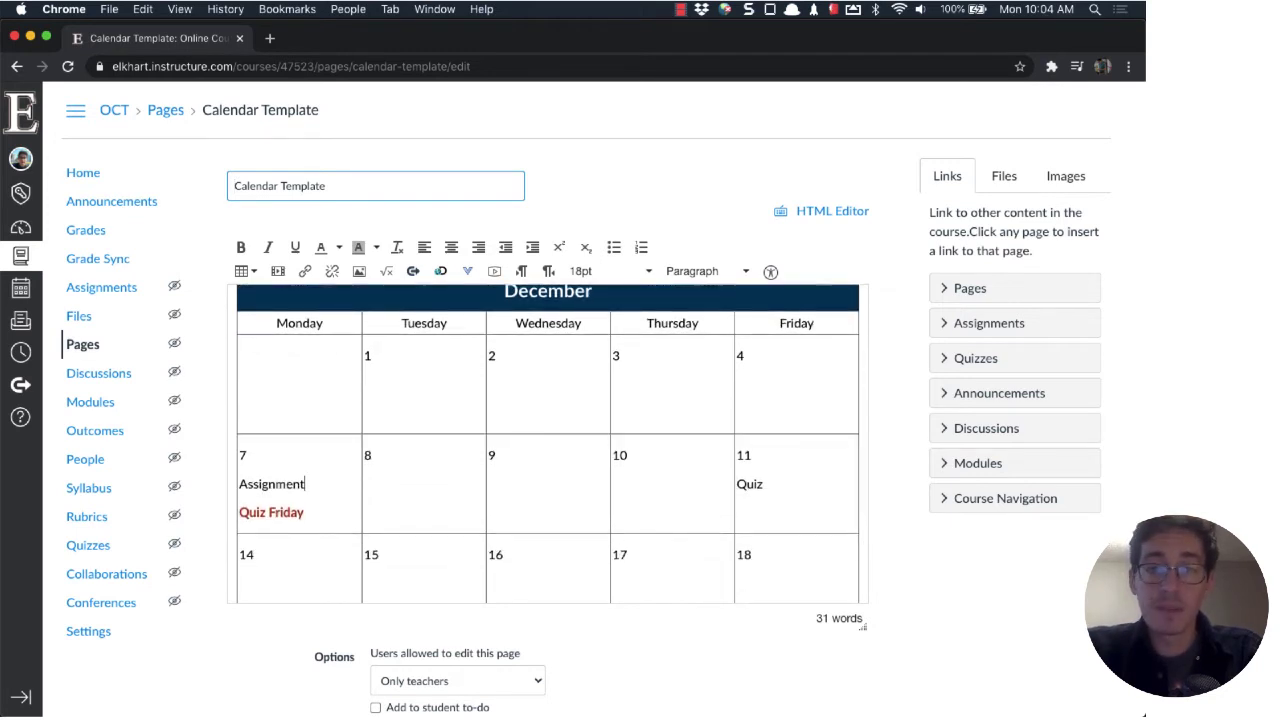
Step: Link the word "Assignment" in the December 7 cell to the Video response assignment and make it bold
drag(305, 484, 238, 484)
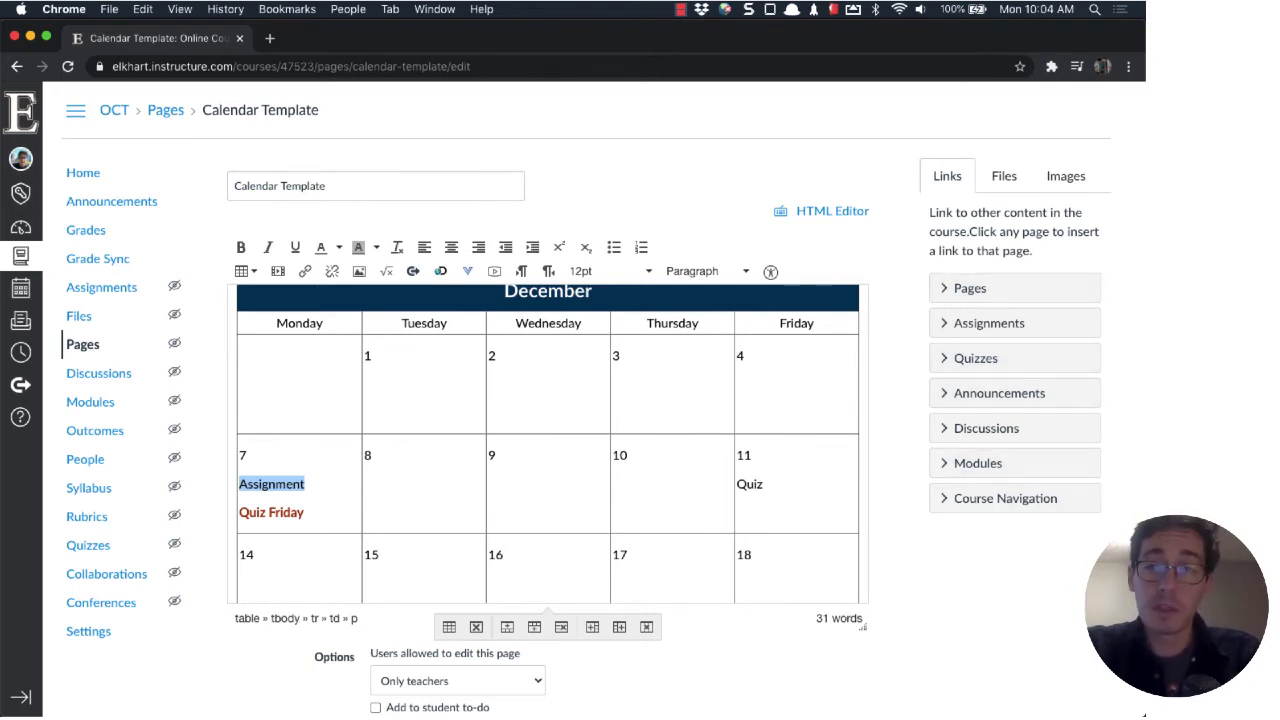
click(989, 323)
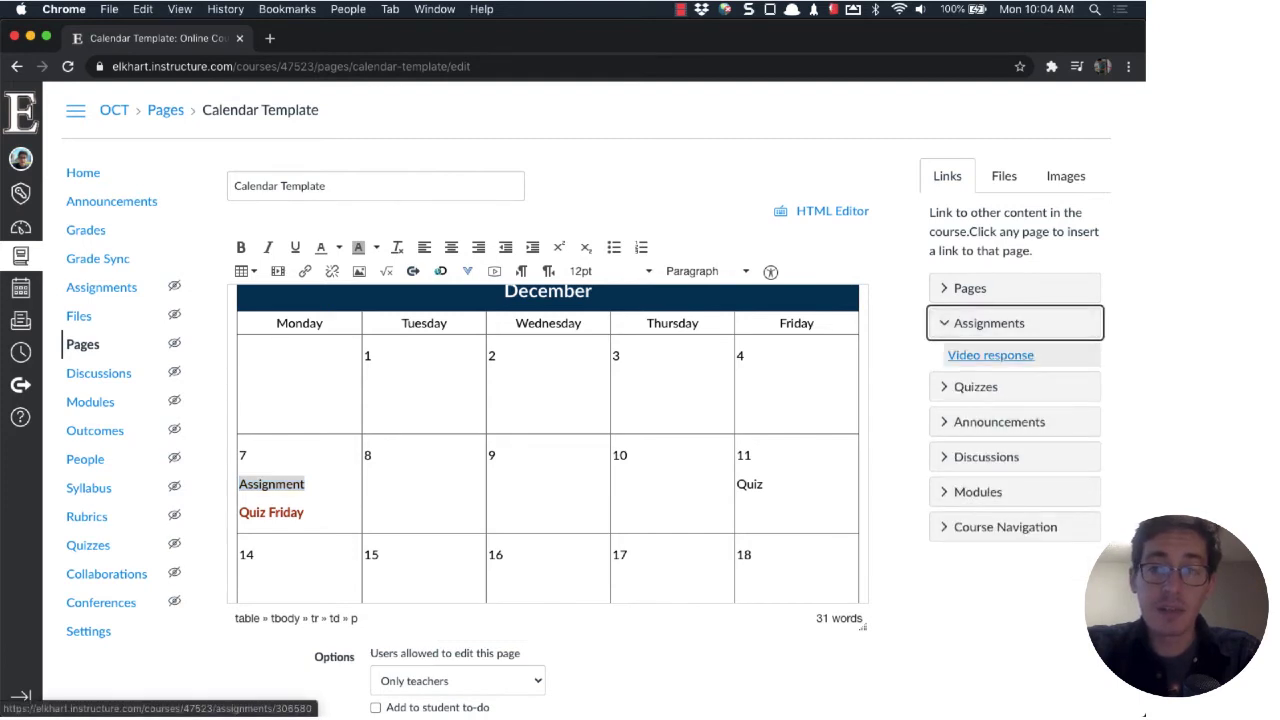
click(990, 355)
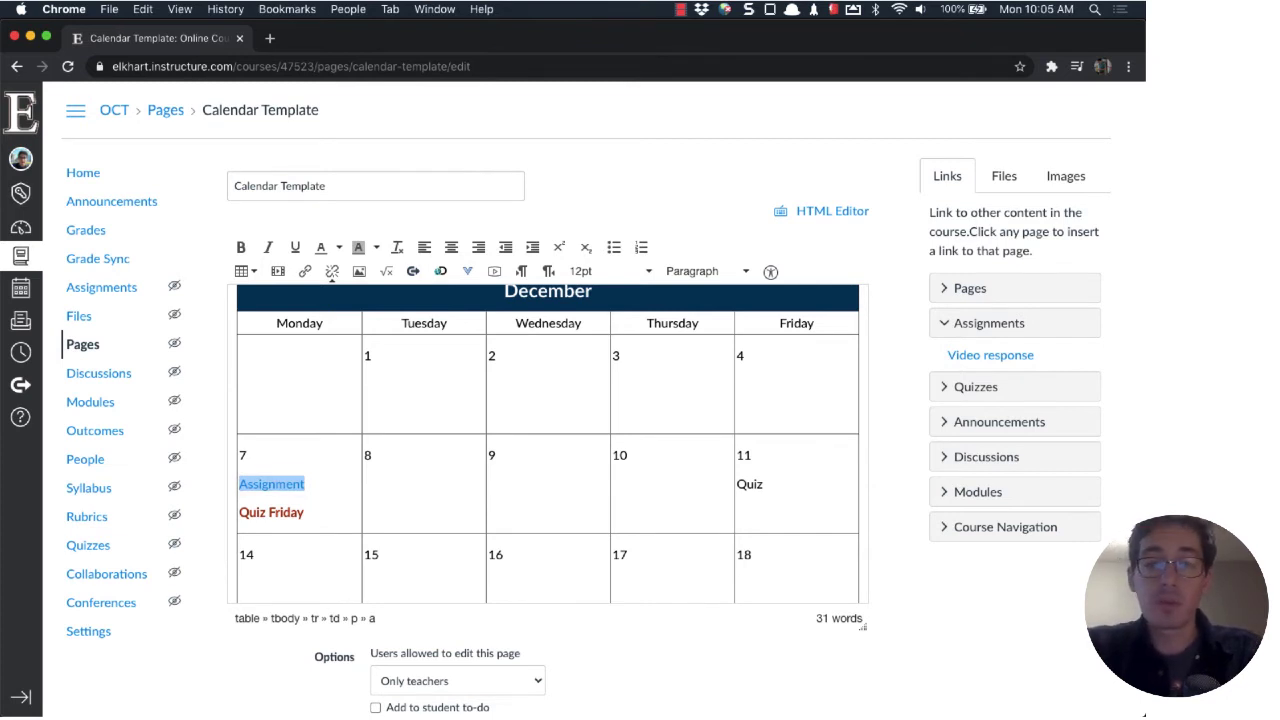
click(240, 247)
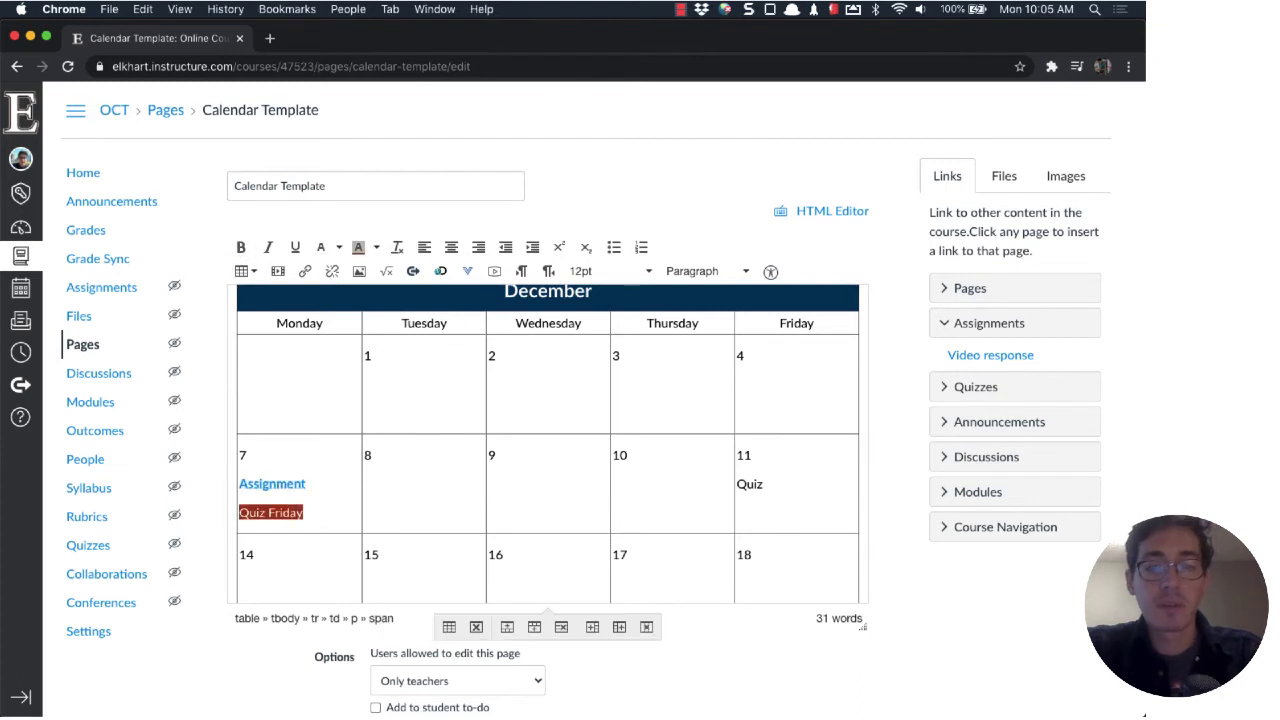
Step: Make the highlighted "Quiz Friday" reminder in the December 7 cell bold
click(241, 248)
drag(304, 513, 239, 513)
click(240, 247)
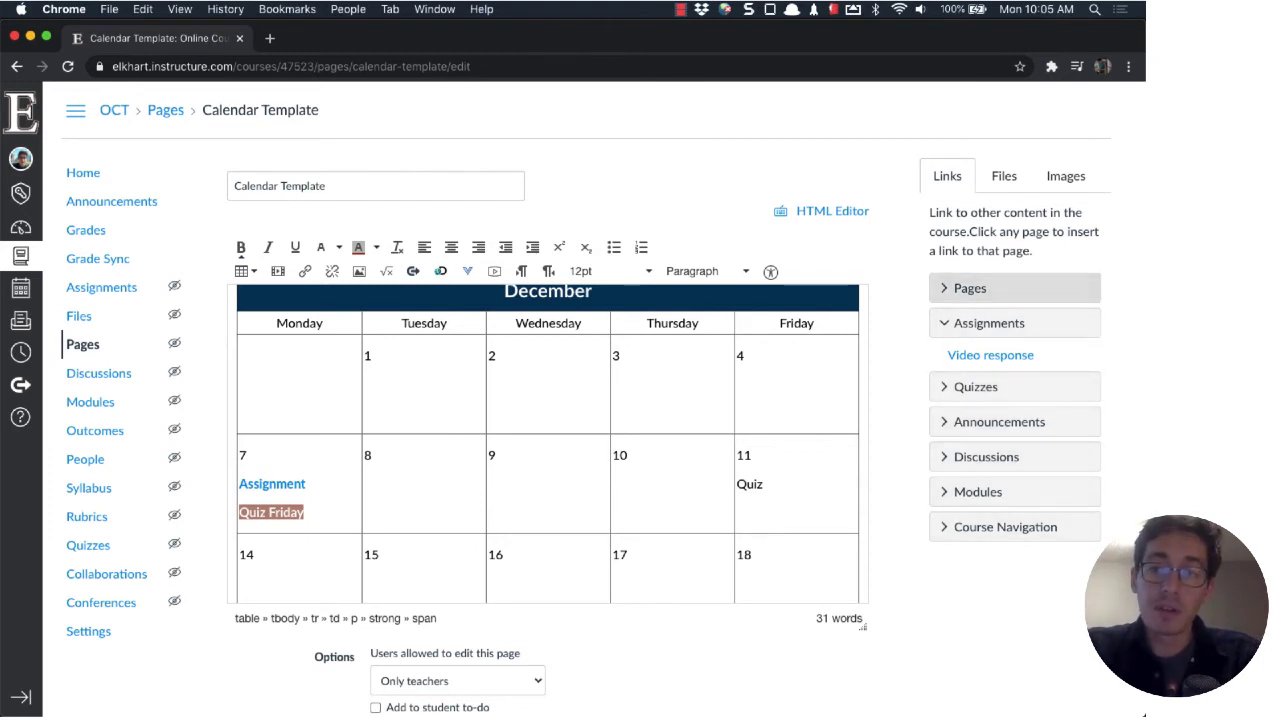
scroll(548, 445, up, 3)
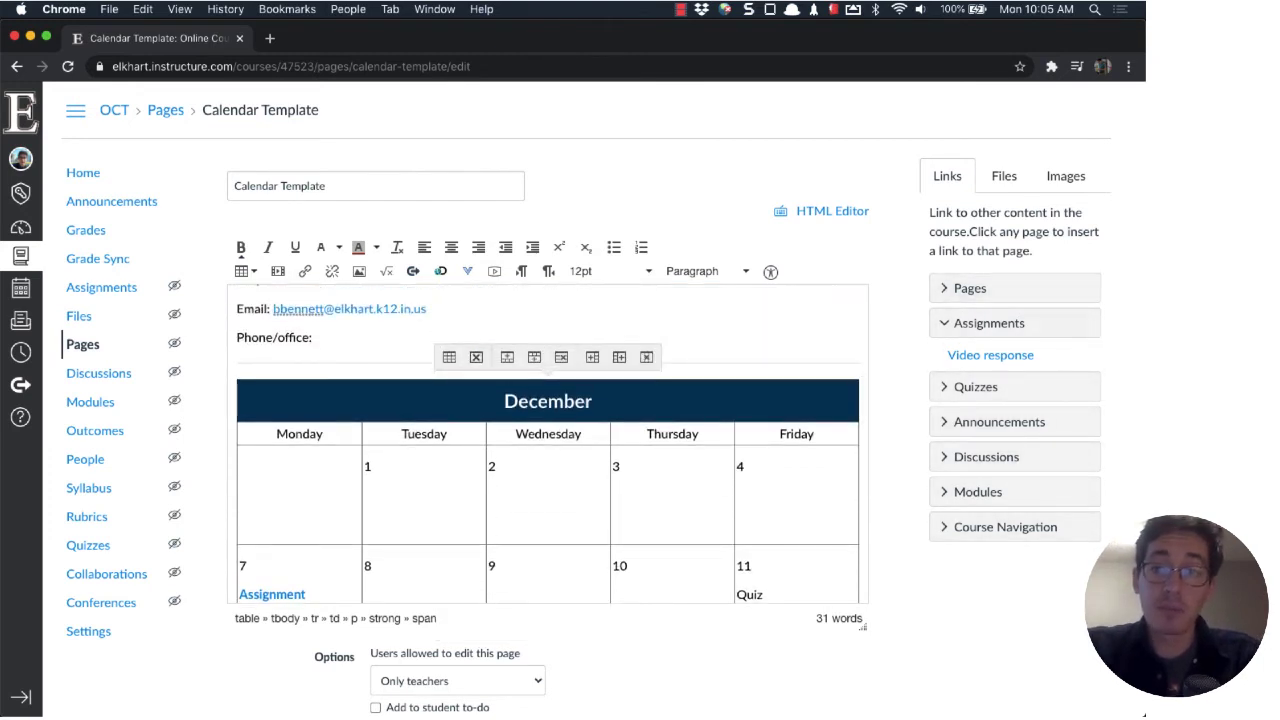
Step: Show the course's pages in the list of linkable content and save the edited Calendar Template page
click(970, 288)
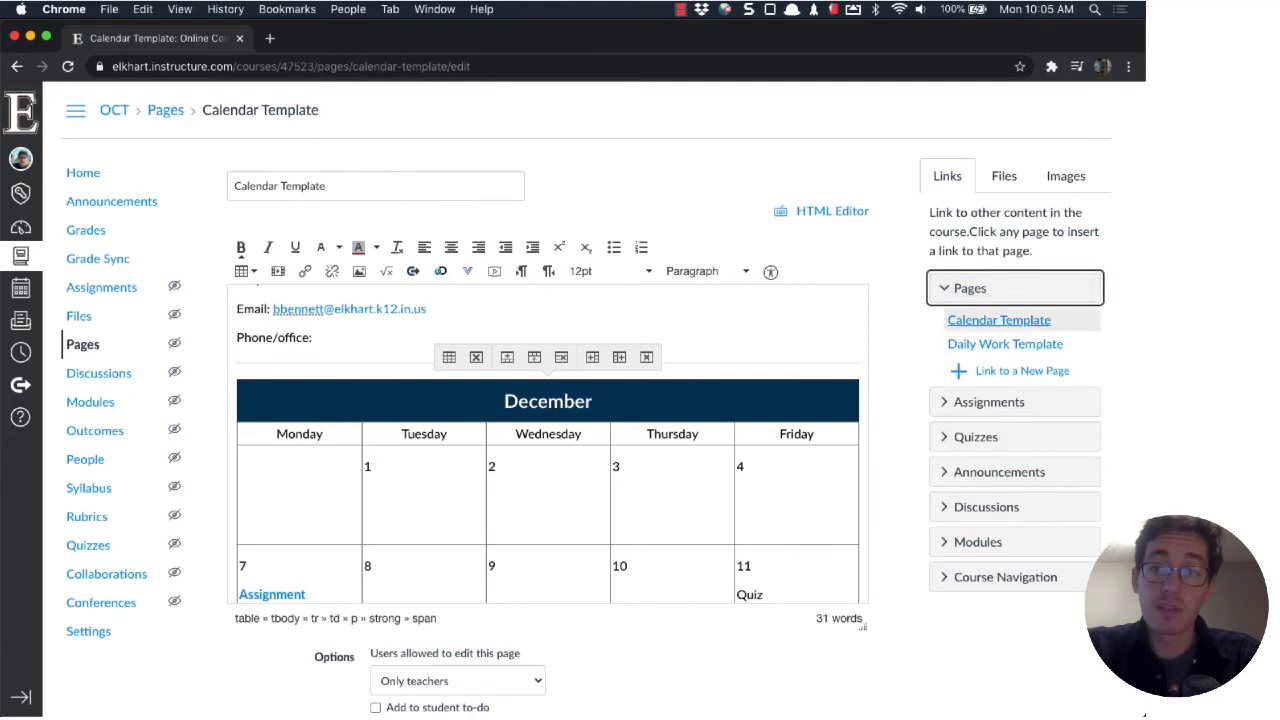
scroll(548, 445, down, 3)
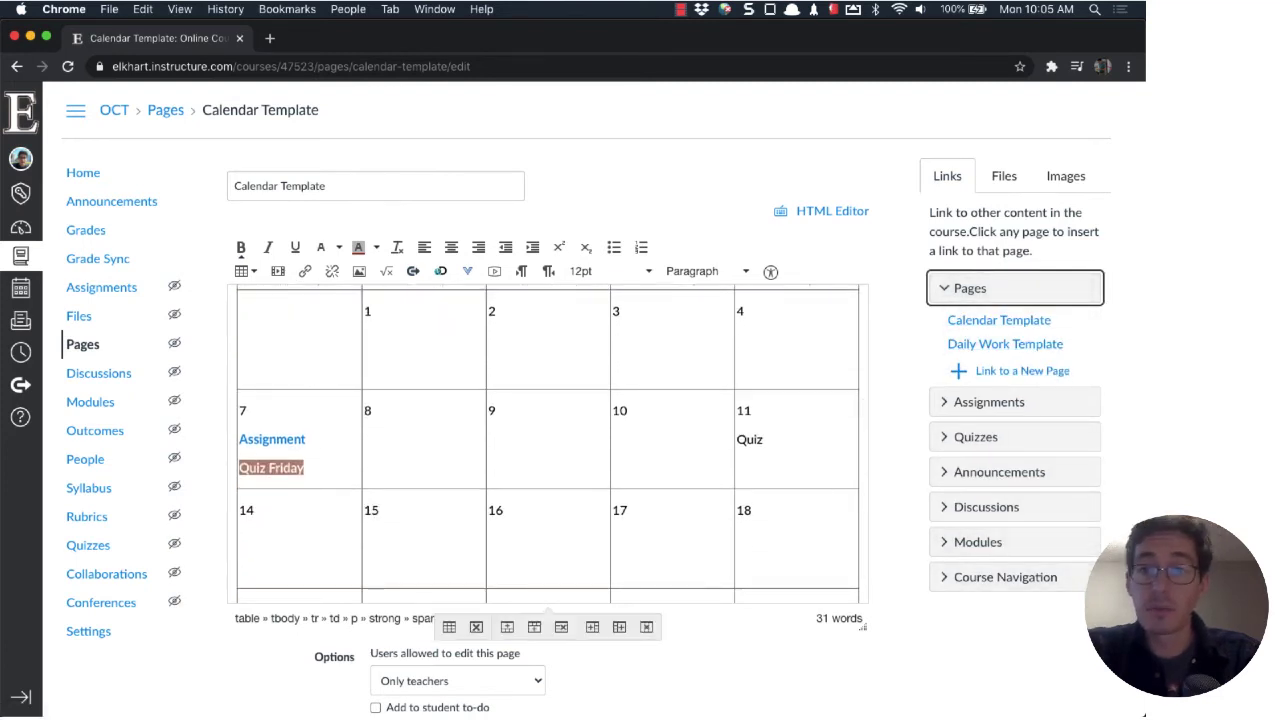
scroll(640, 400, down, 2)
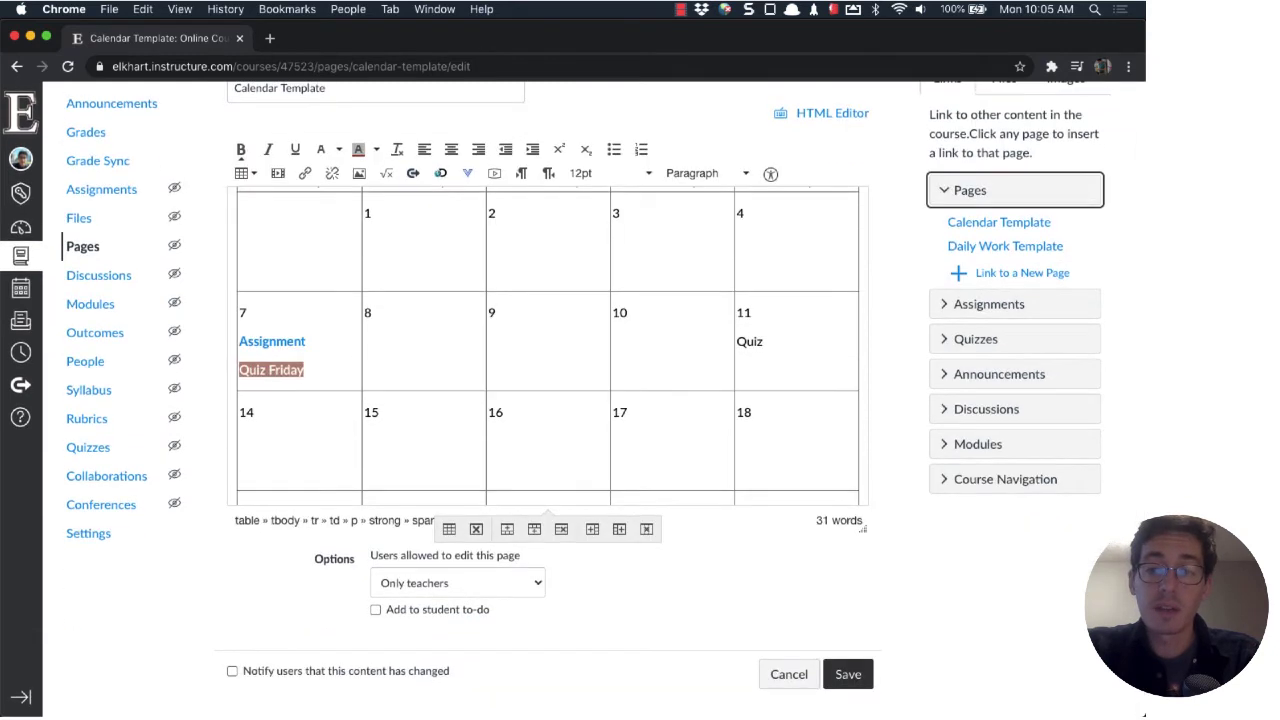
click(848, 674)
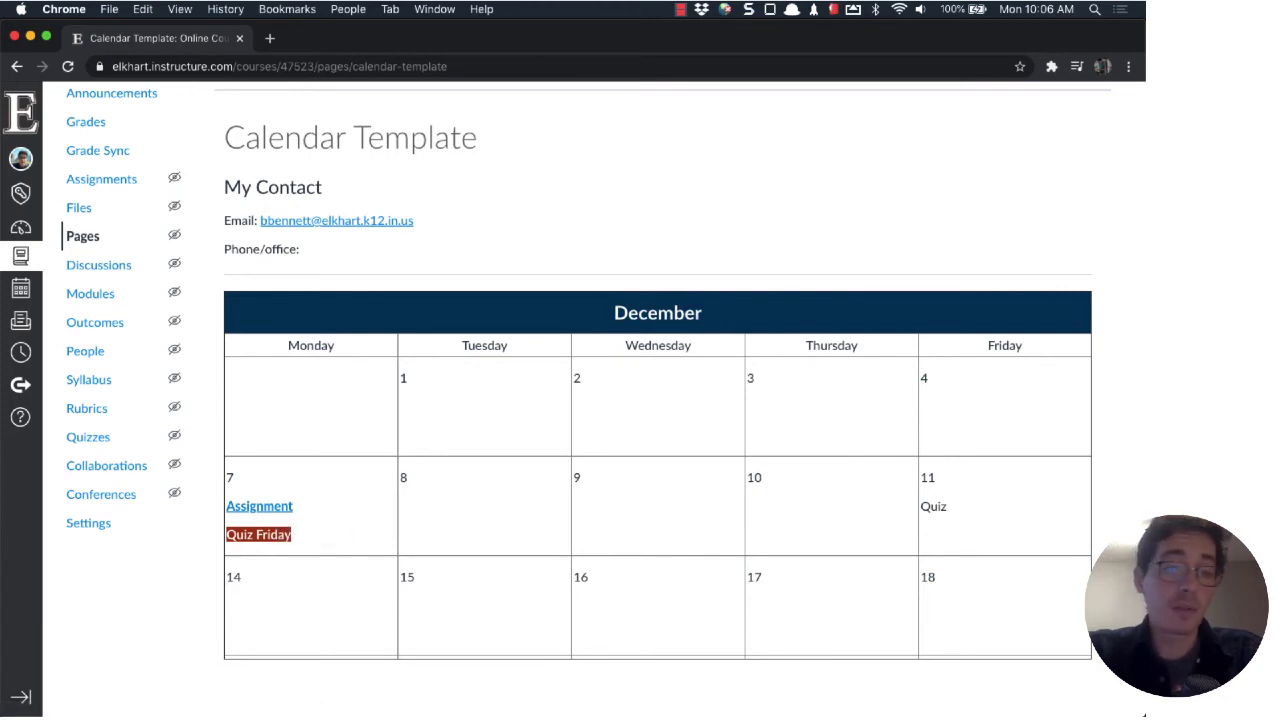
Step: Duplicate the Calendar Template page from the list of all pages
scroll(1144, 715, up, 3)
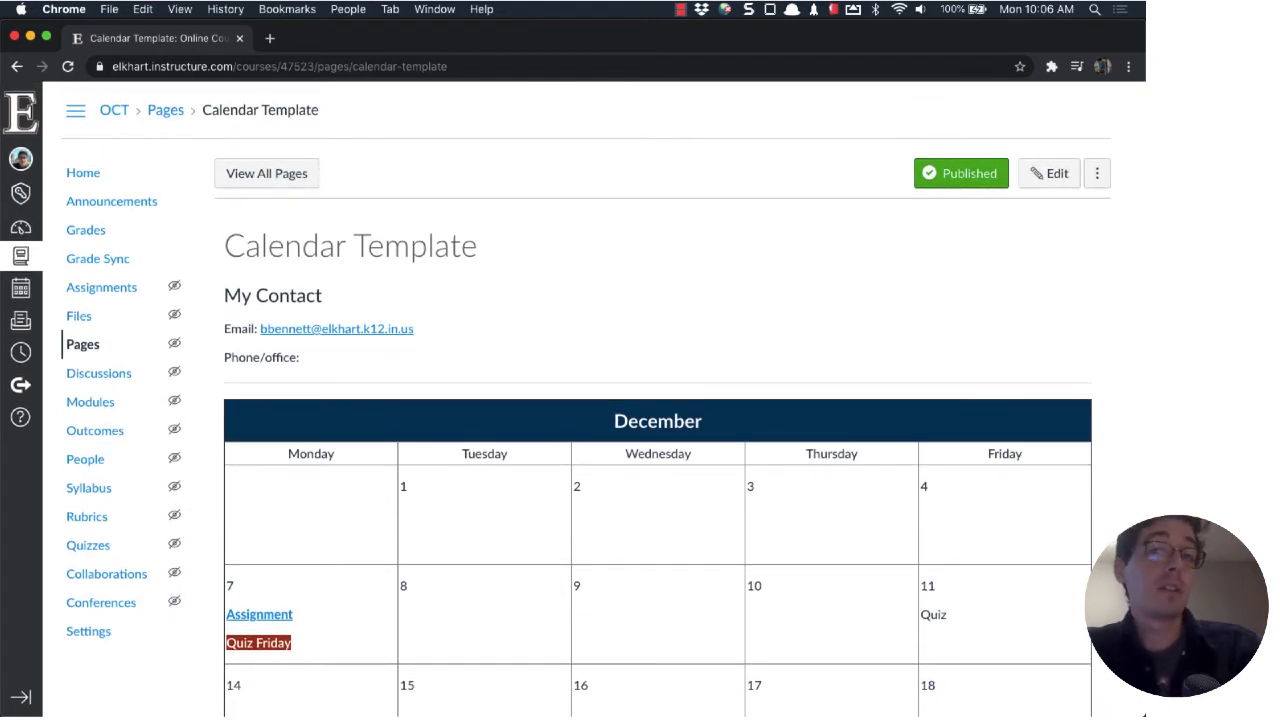
click(266, 173)
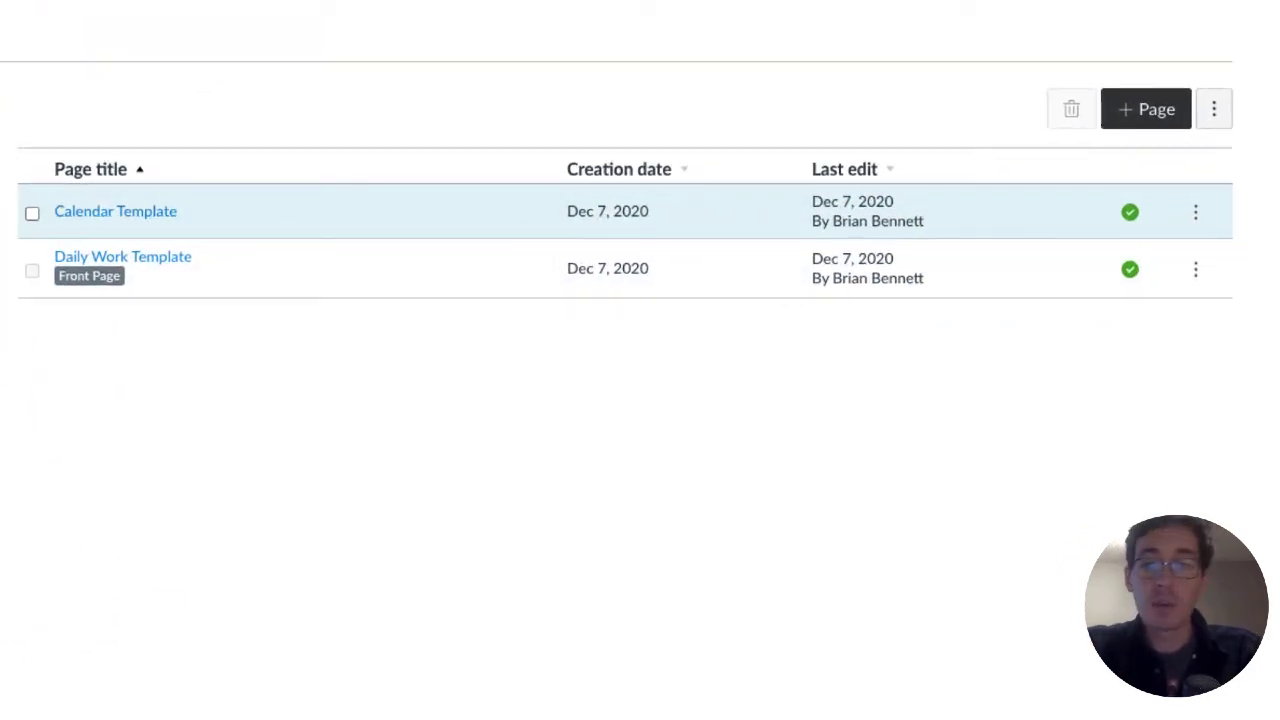
click(1195, 212)
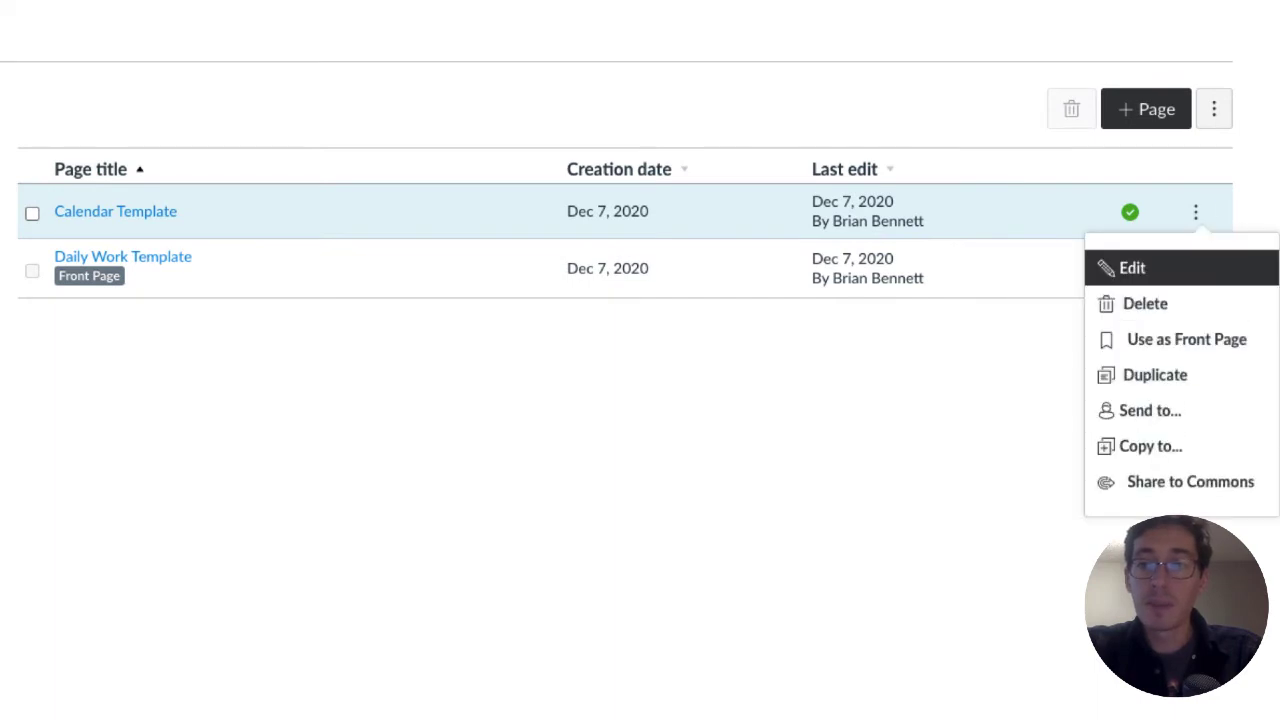
click(1155, 375)
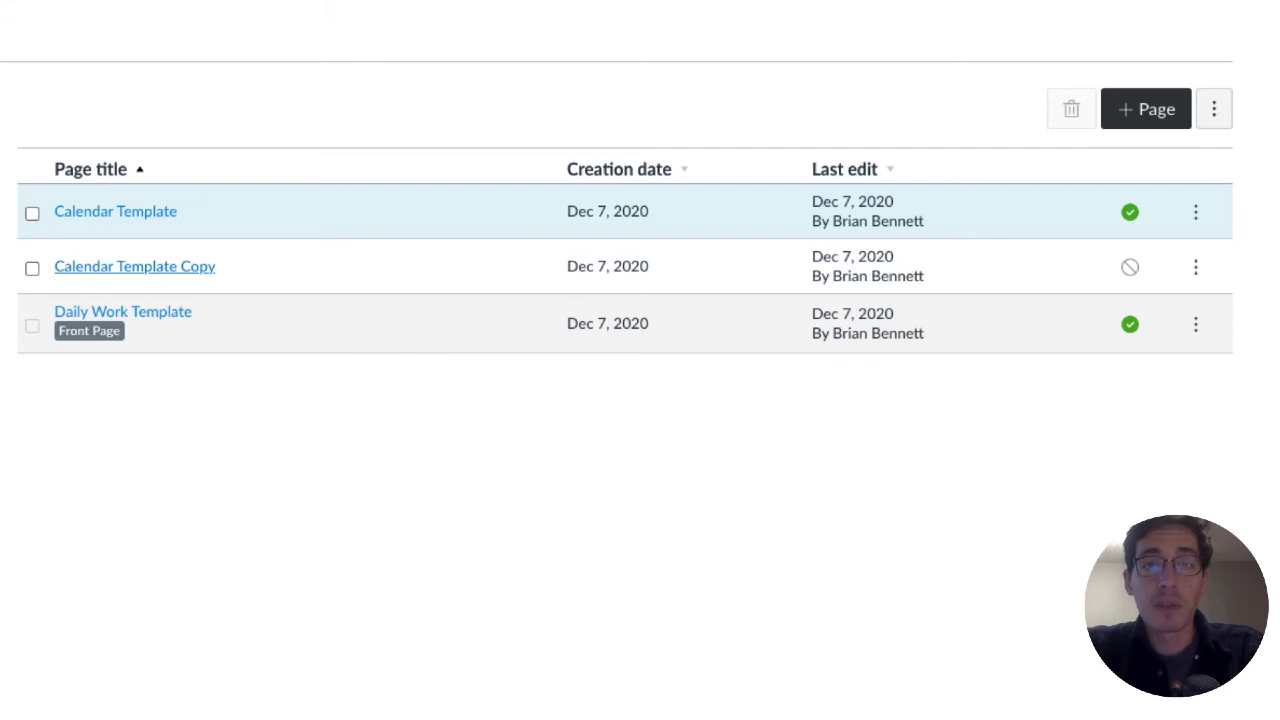
Step: Make the original Calendar Template the course's front page and check the calendar on the course home page
click(1195, 212)
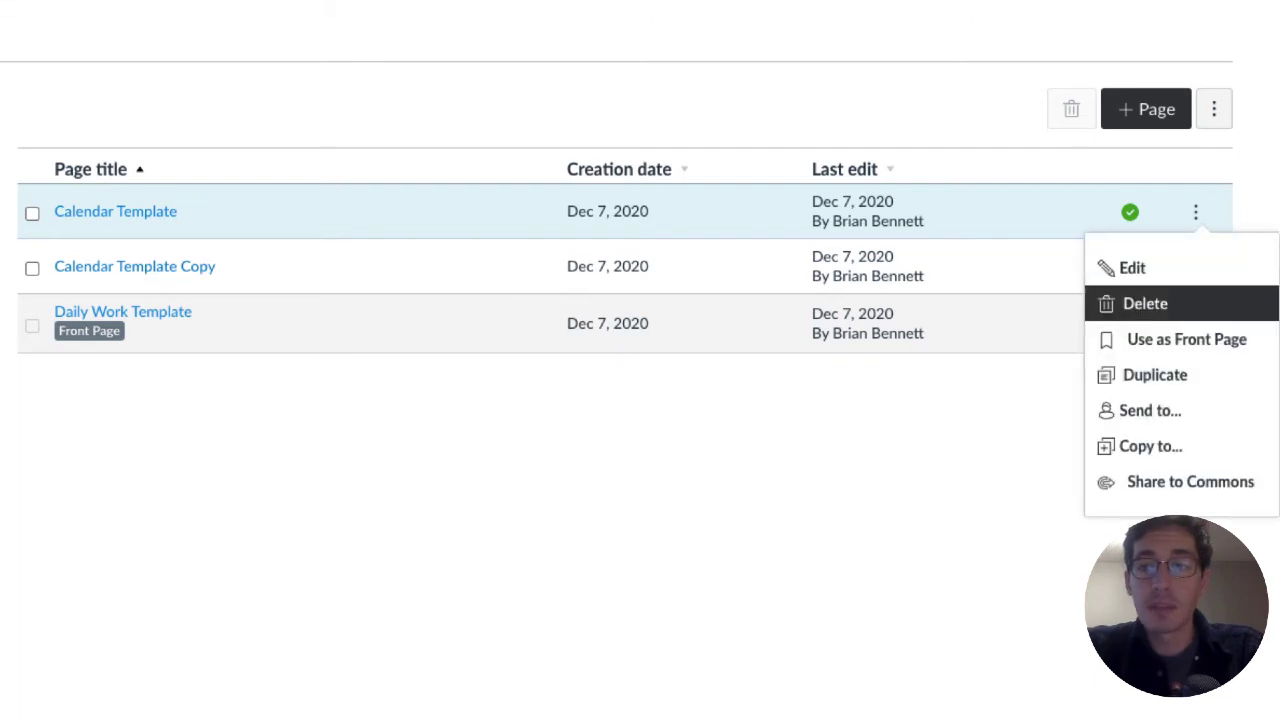
key(Return)
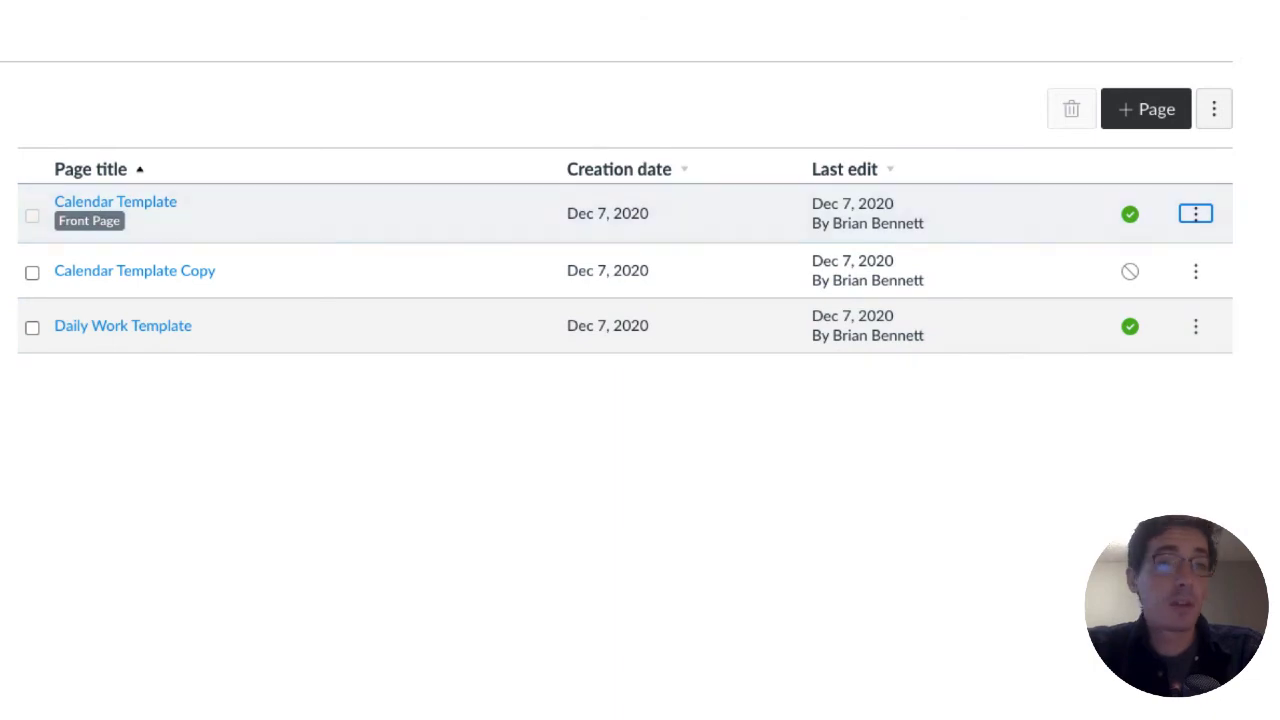
click(20, 154)
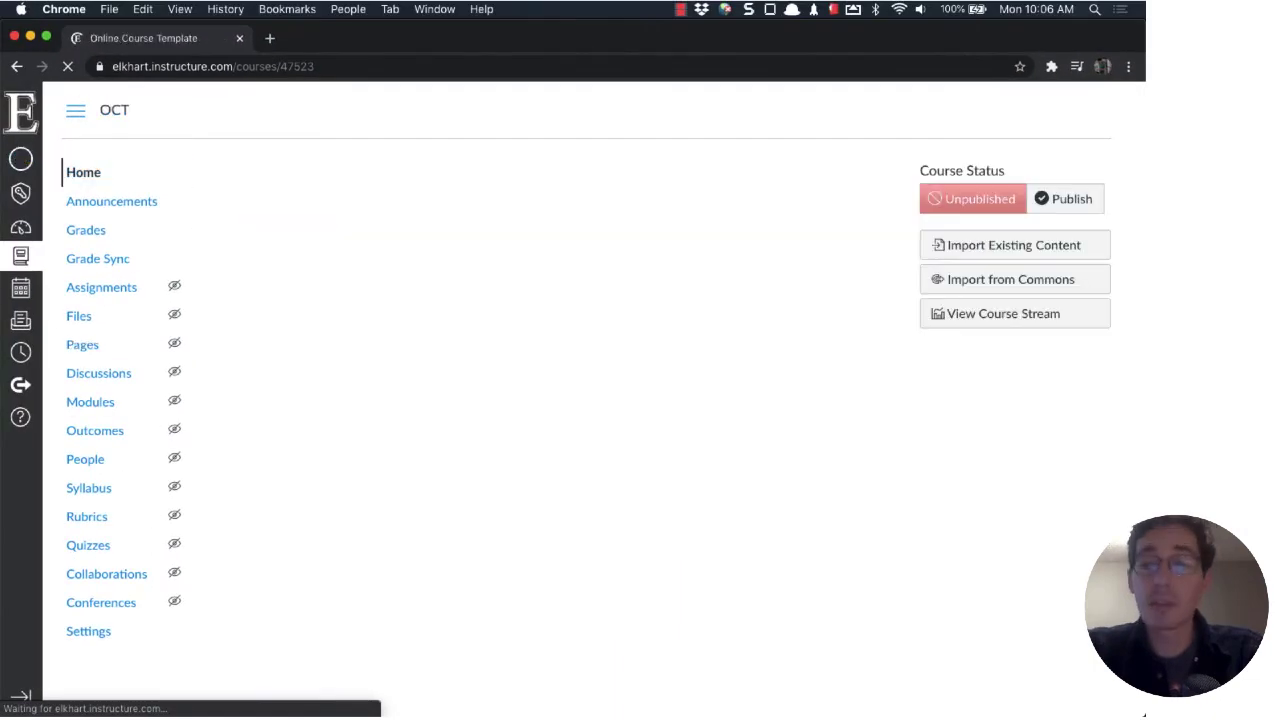
scroll(573, 400, down, 1)
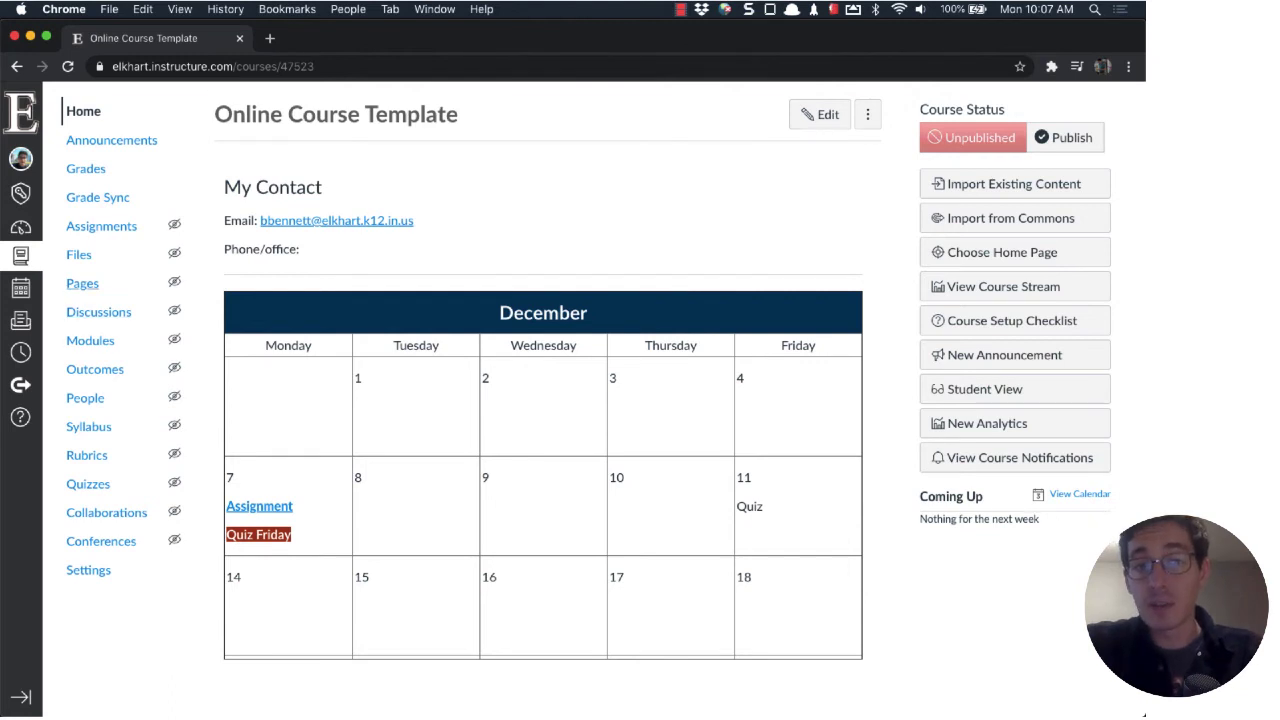
scroll(90, 270, up, 2)
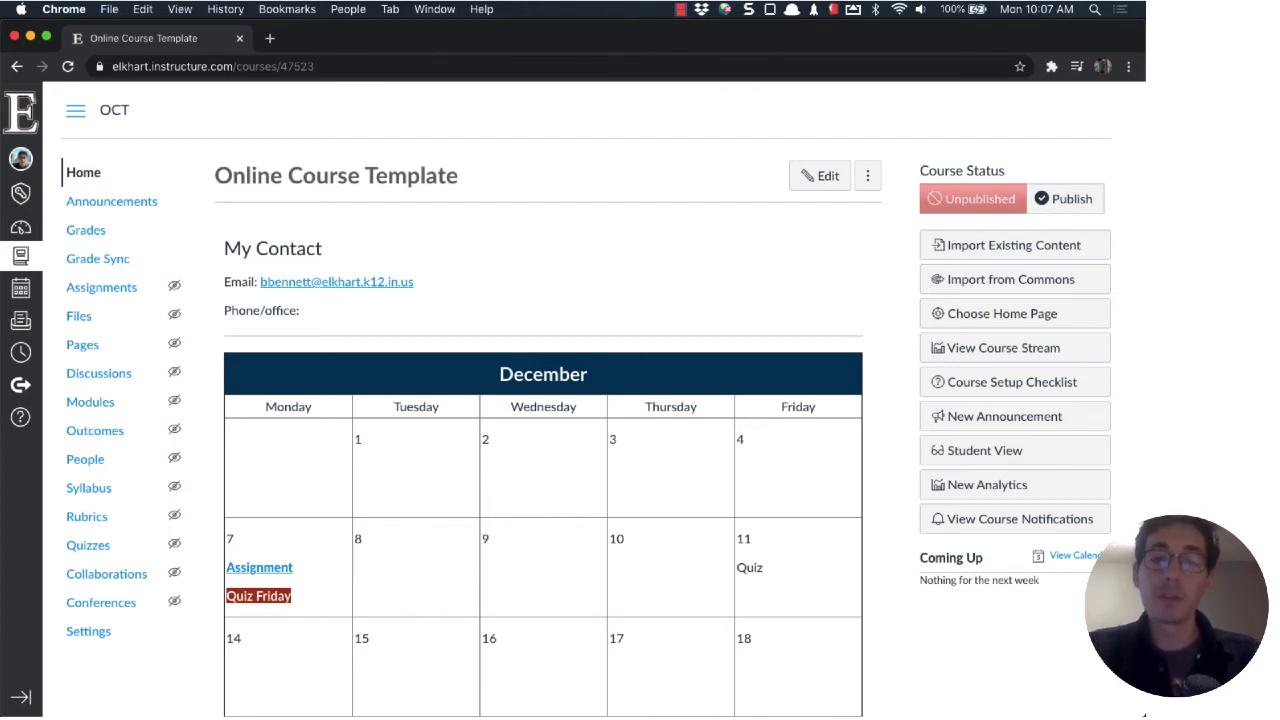
scroll(594, 400, down, 1)
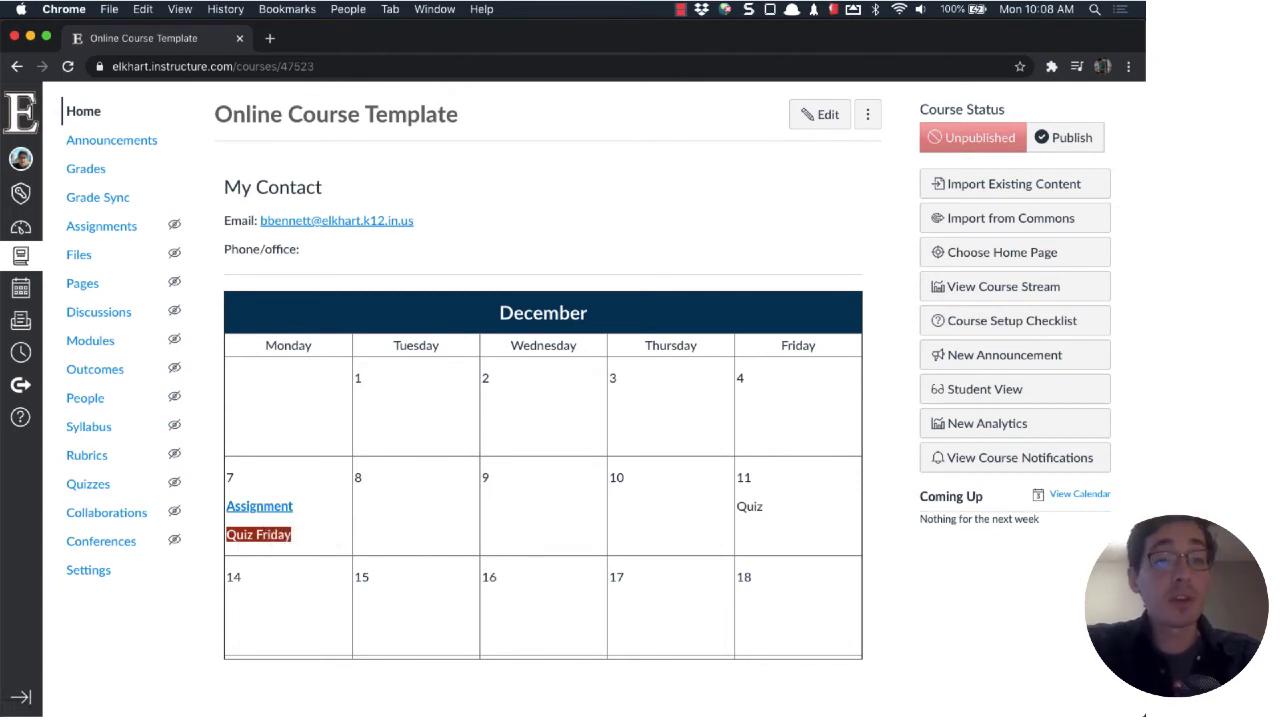
Step: Open the assignment linked in the December 7 cell and examine its "Watch First" and "Questions" headings and the video instructions
click(255, 534)
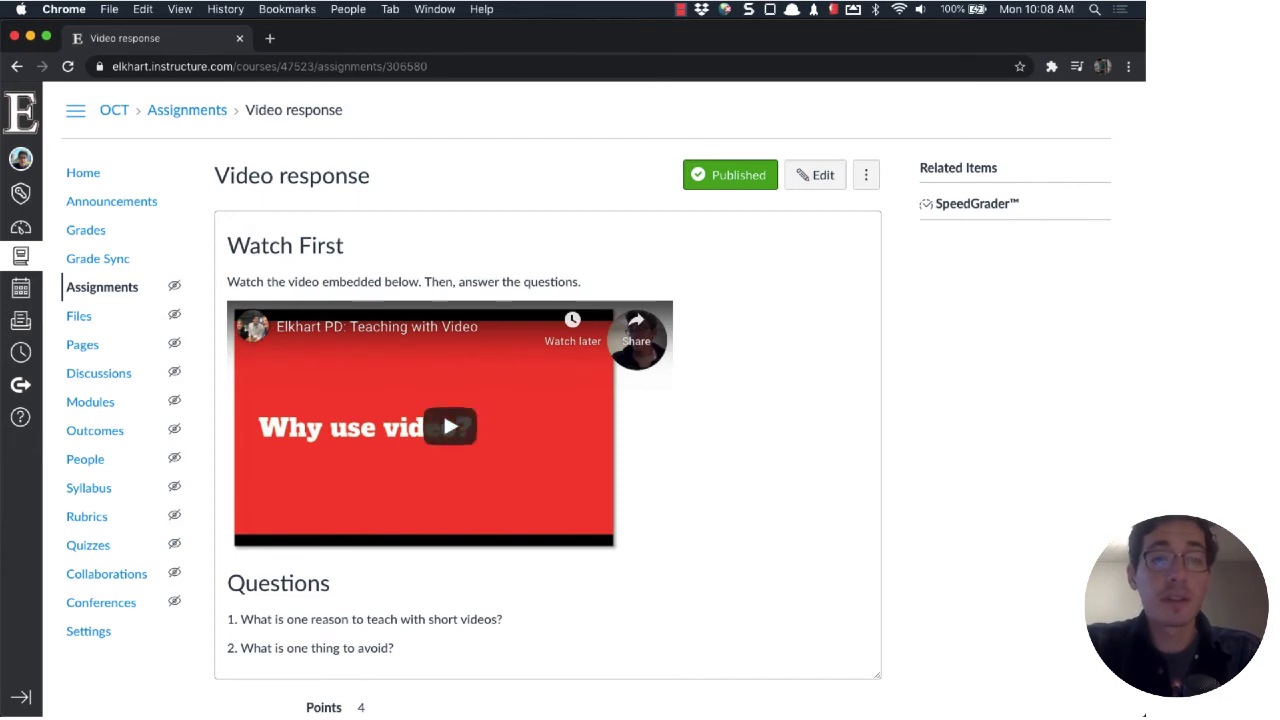
drag(227, 245, 344, 246)
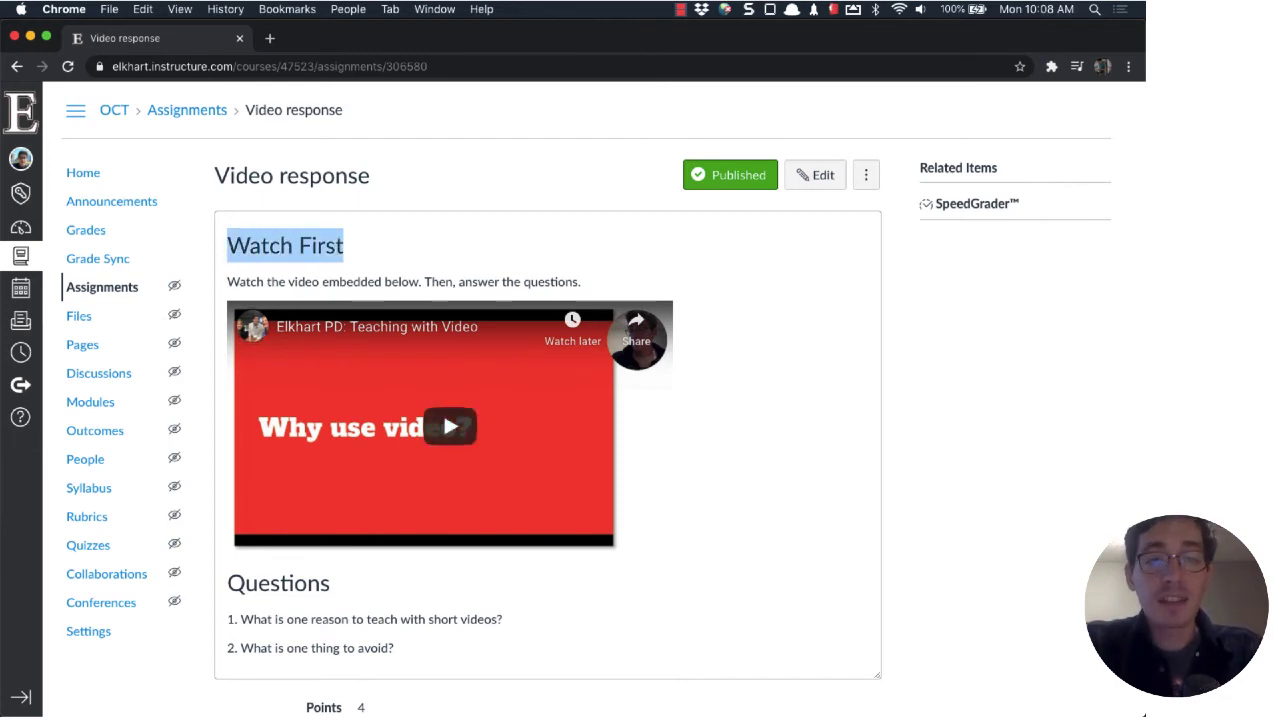
drag(244, 583, 330, 584)
click(340, 584)
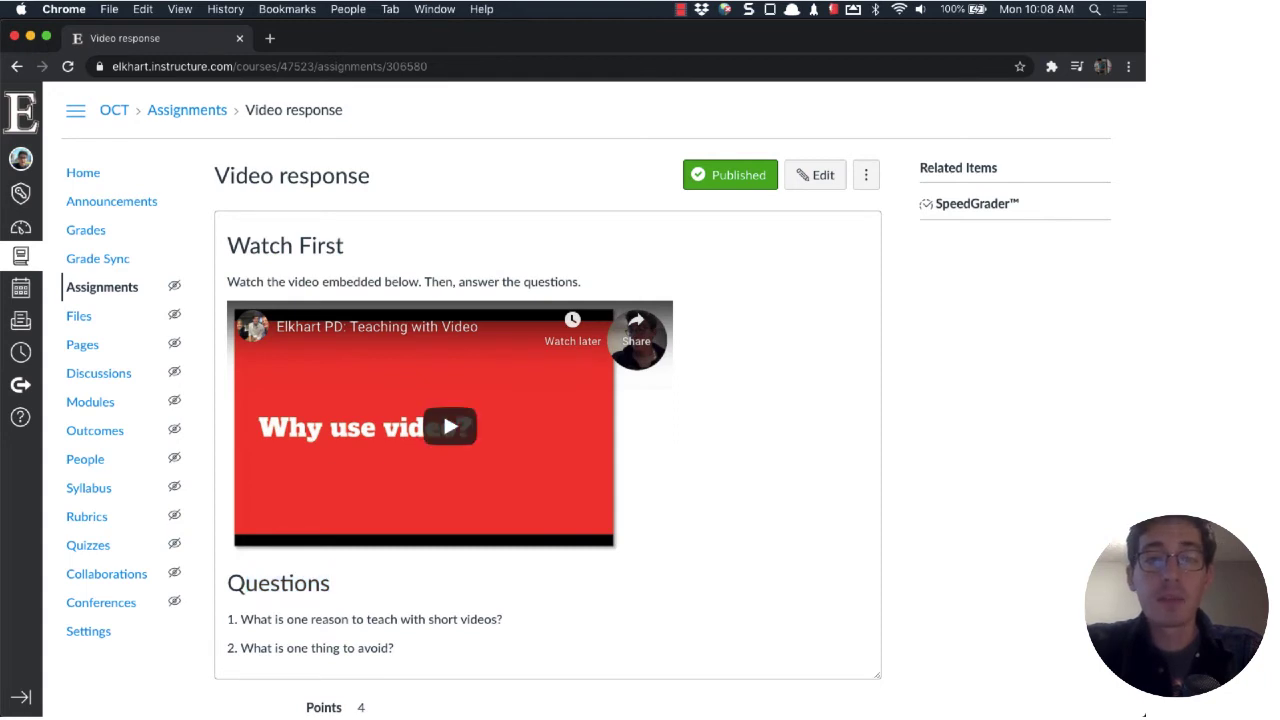
drag(226, 281, 478, 281)
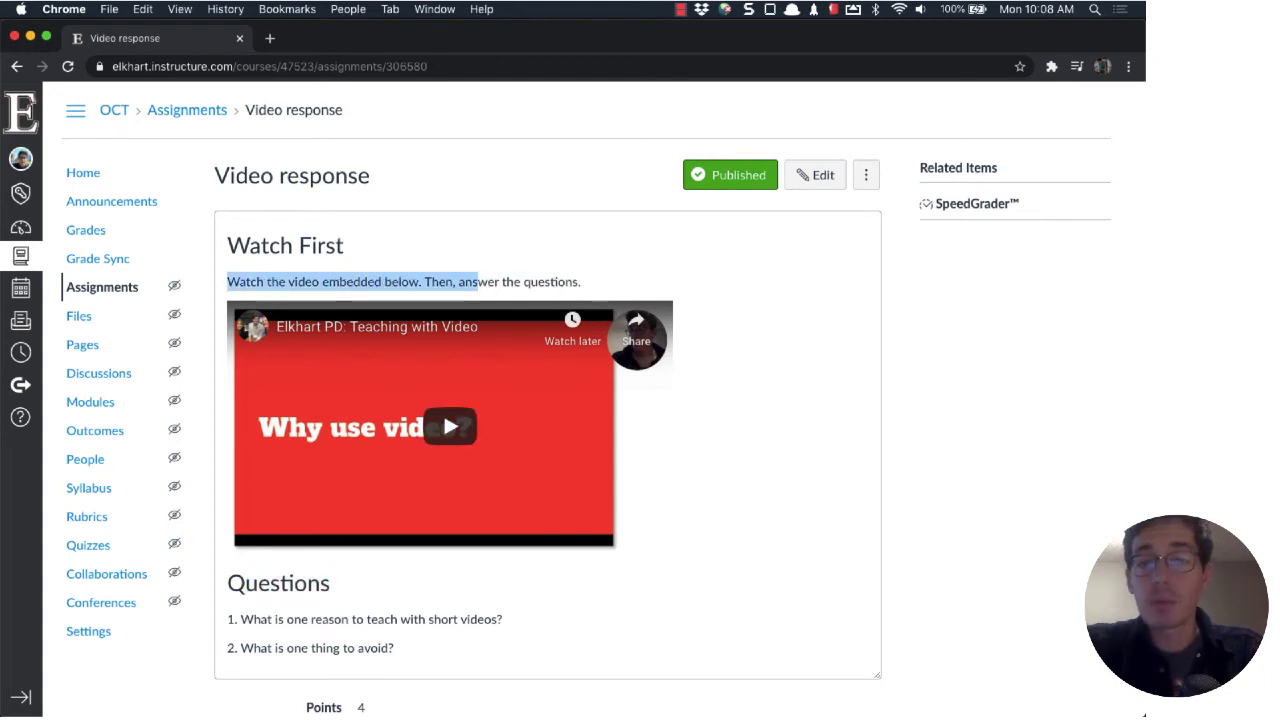
double_click(351, 281)
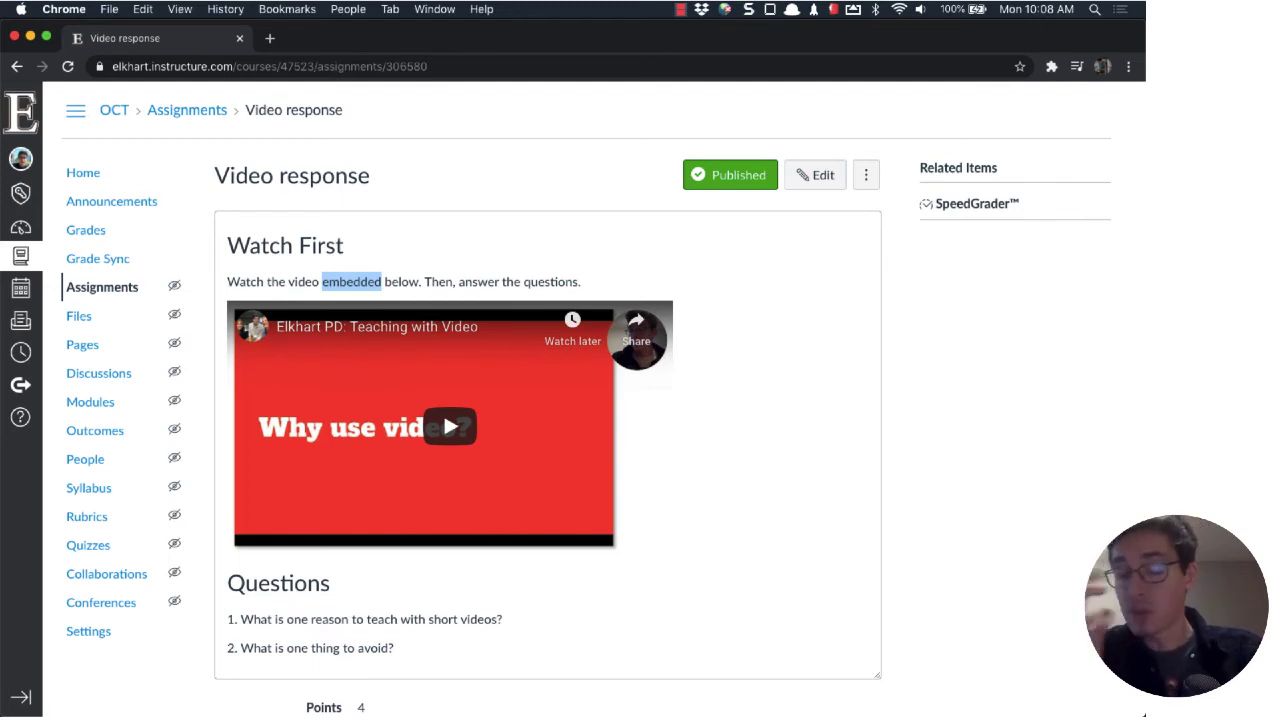
click(1144, 715)
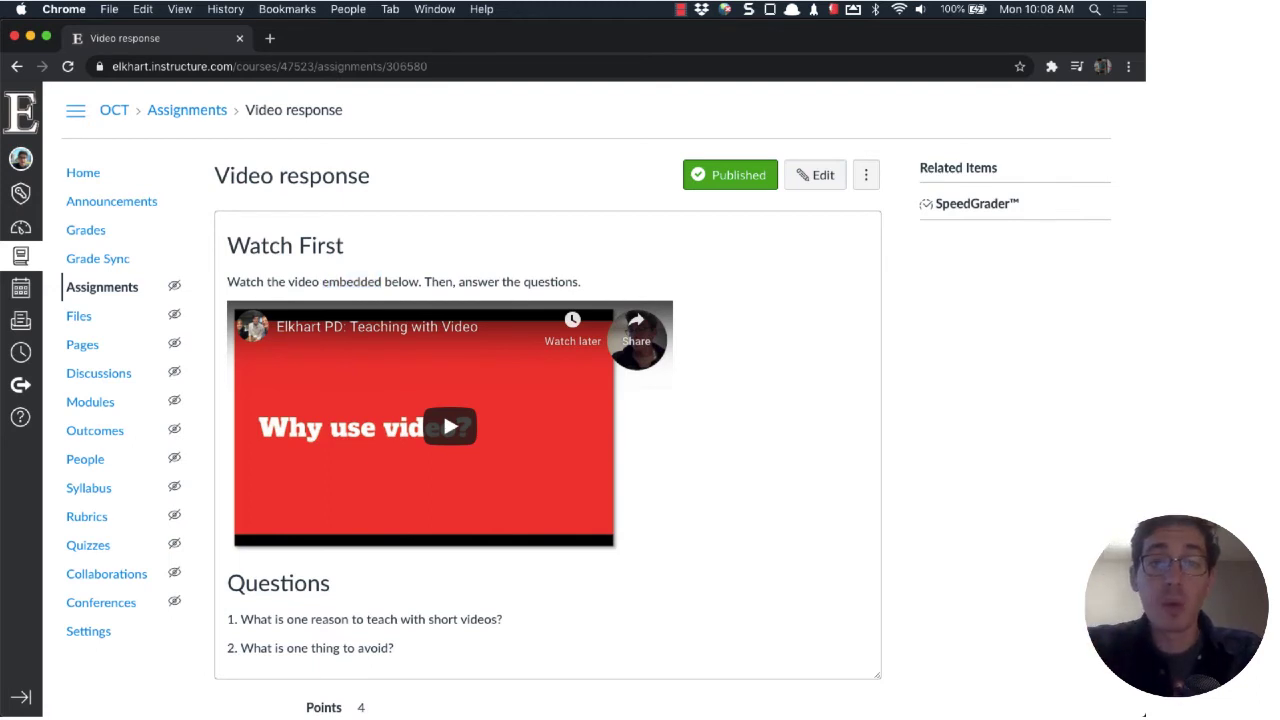
drag(227, 281, 421, 281)
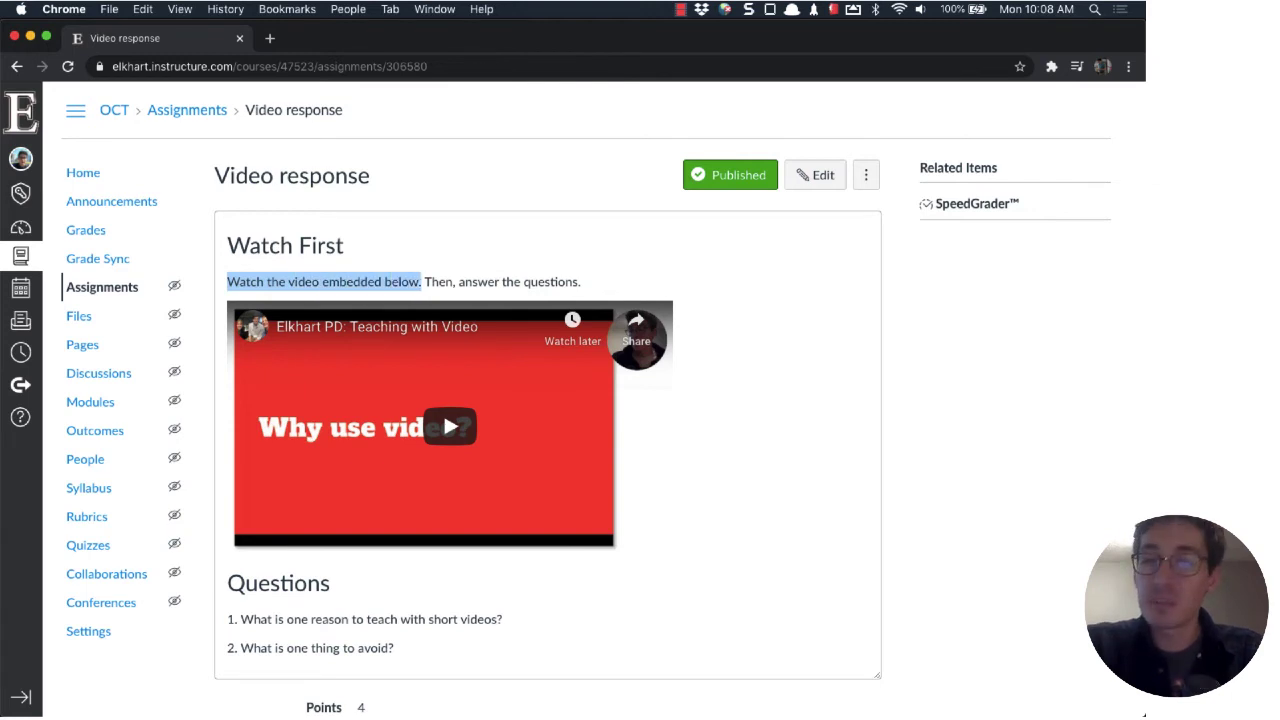
double_click(352, 282)
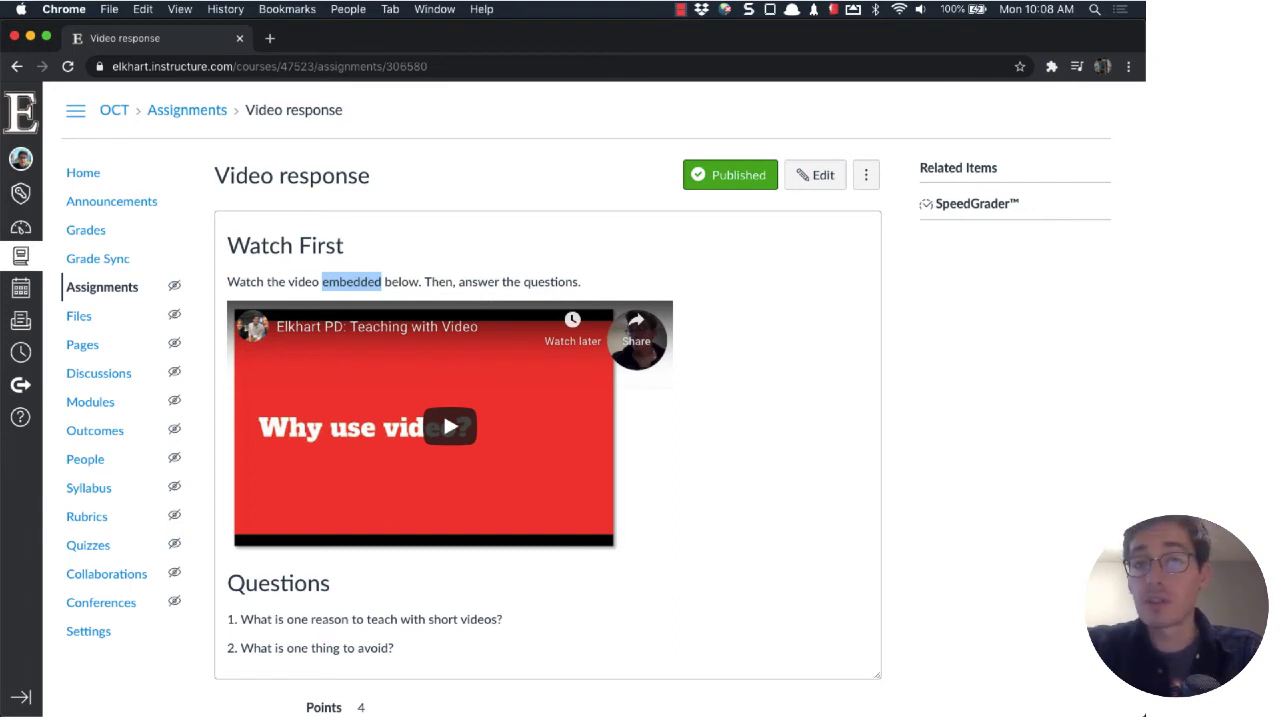
Step: Review the Video response assignment's embedded video, questions, points, submission type and availability details
scroll(640, 400, down, 2)
scroll(640, 400, up, 2)
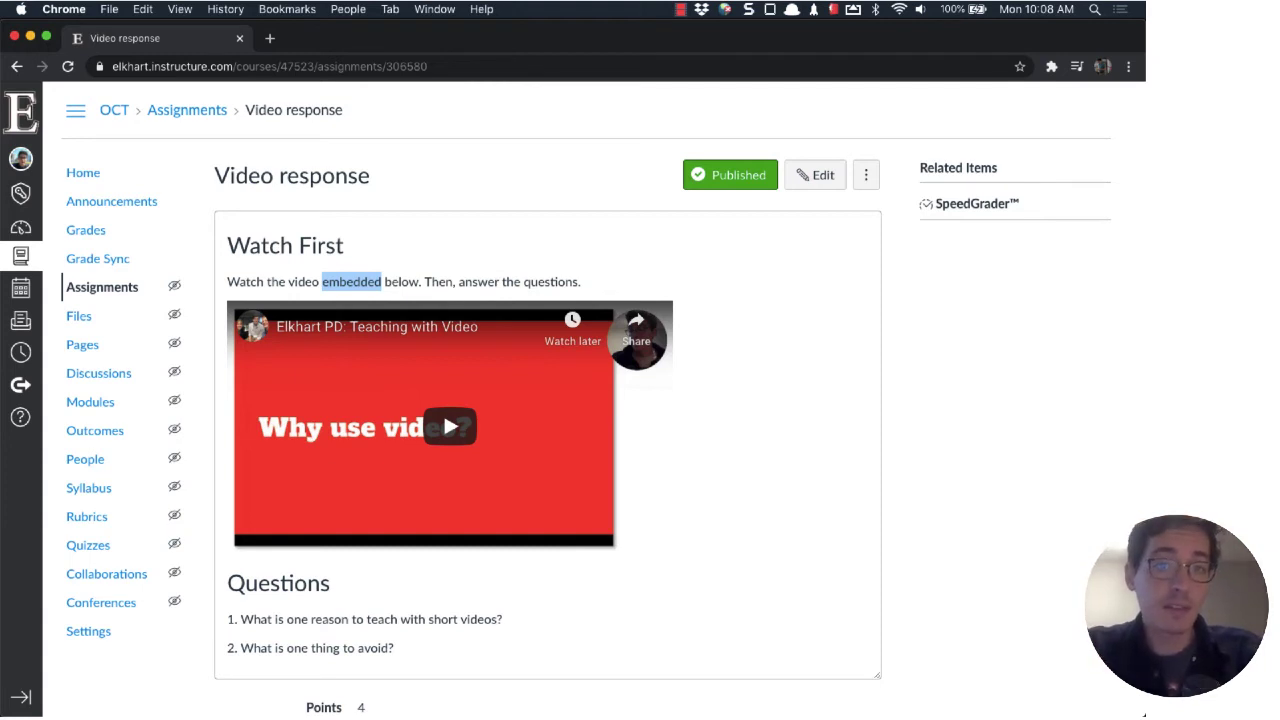
scroll(450, 400, down, 4)
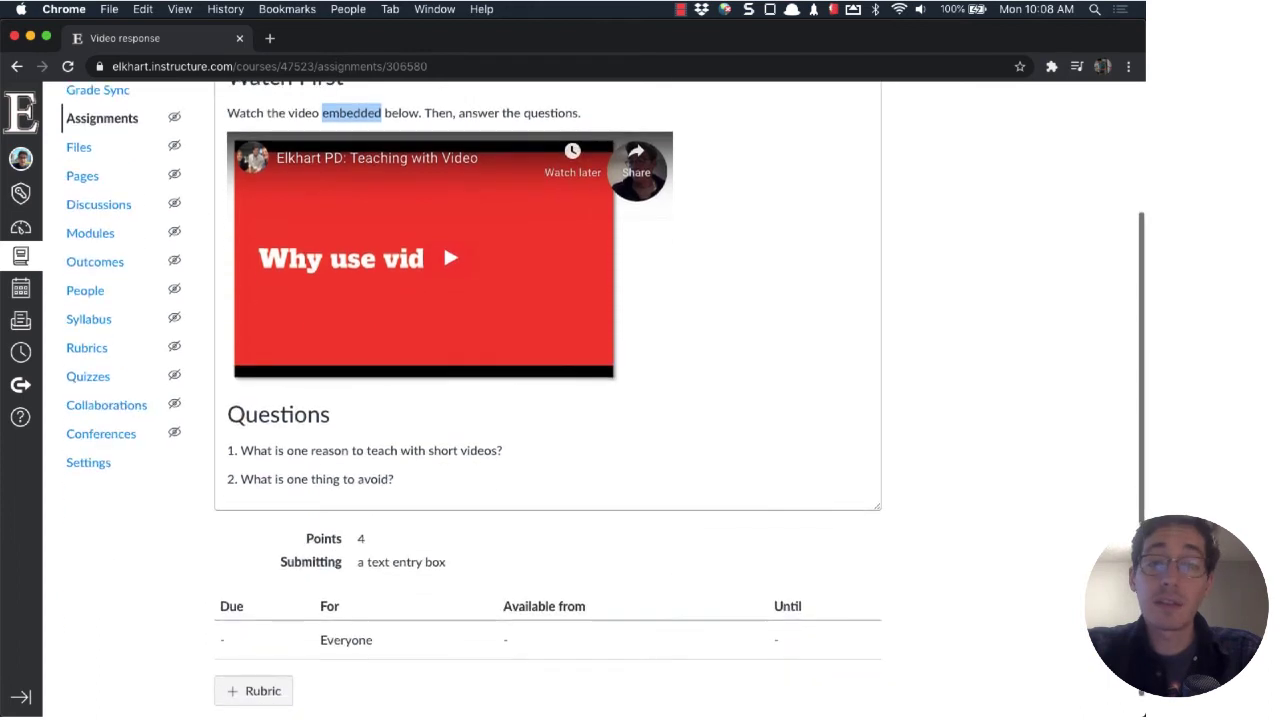
scroll(450, 400, up, 4)
scroll(443, 403, up, 1)
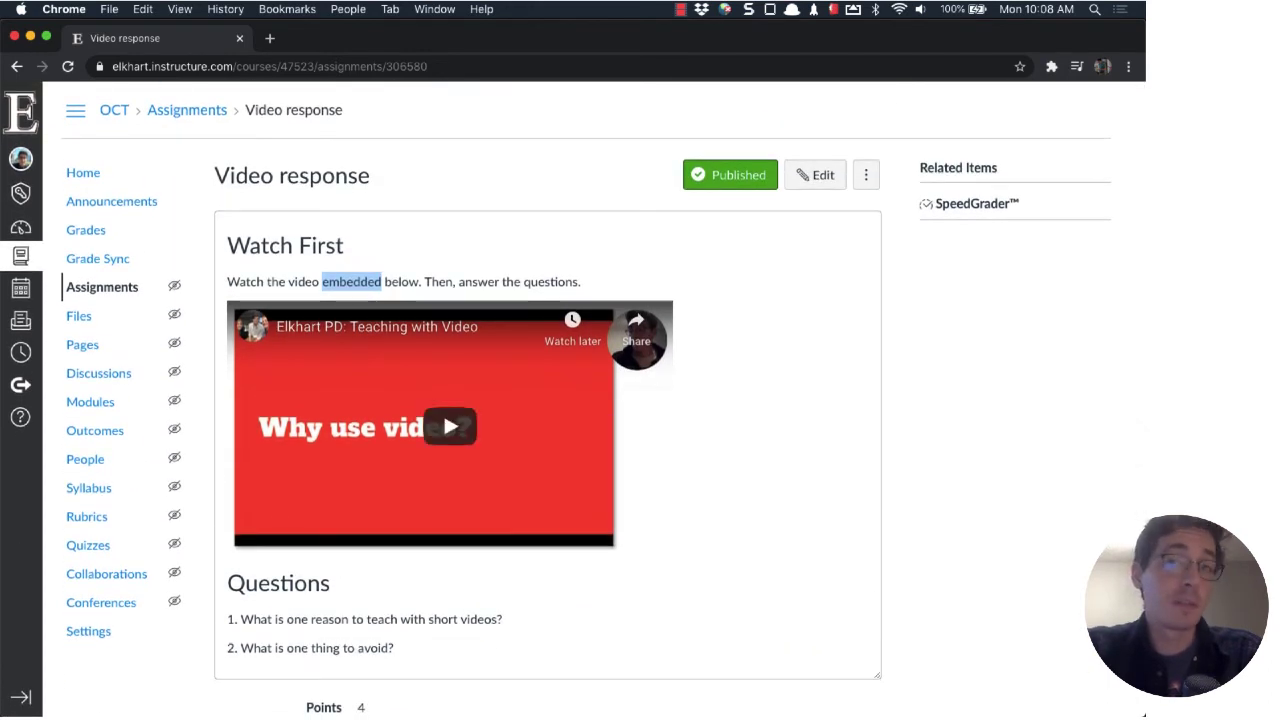
scroll(450, 420, down, 3)
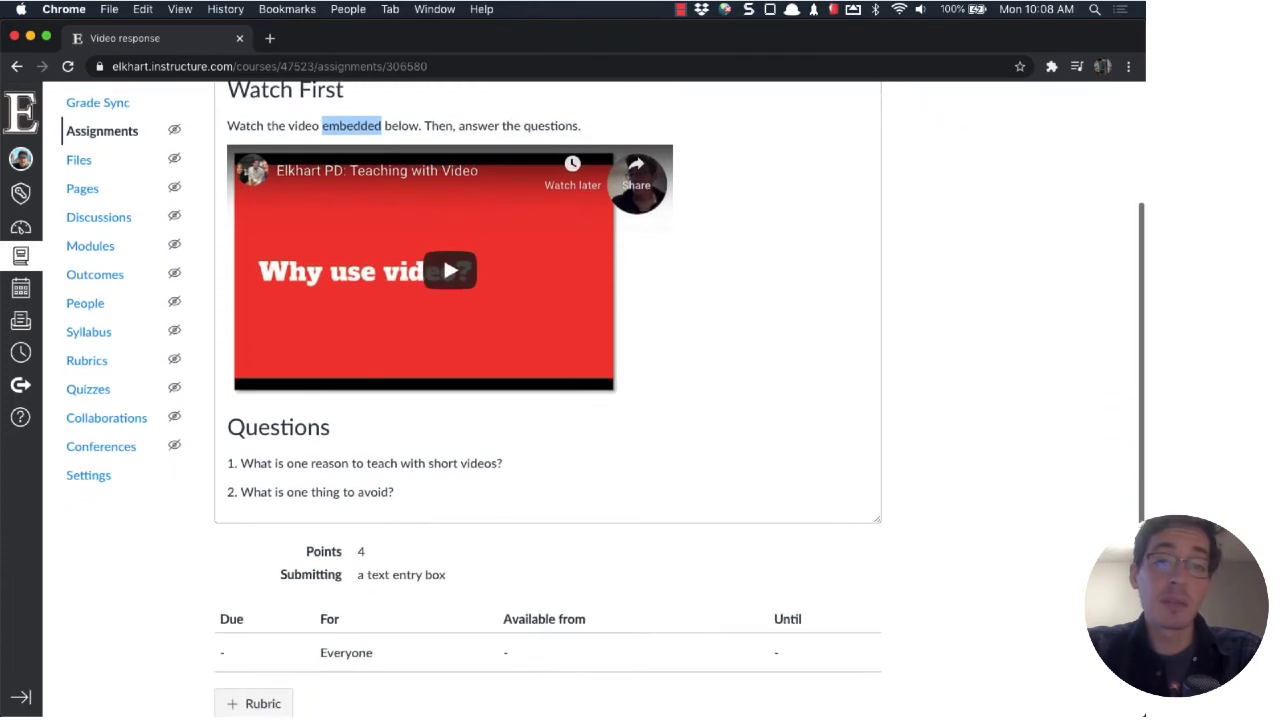
scroll(450, 400, up, 3)
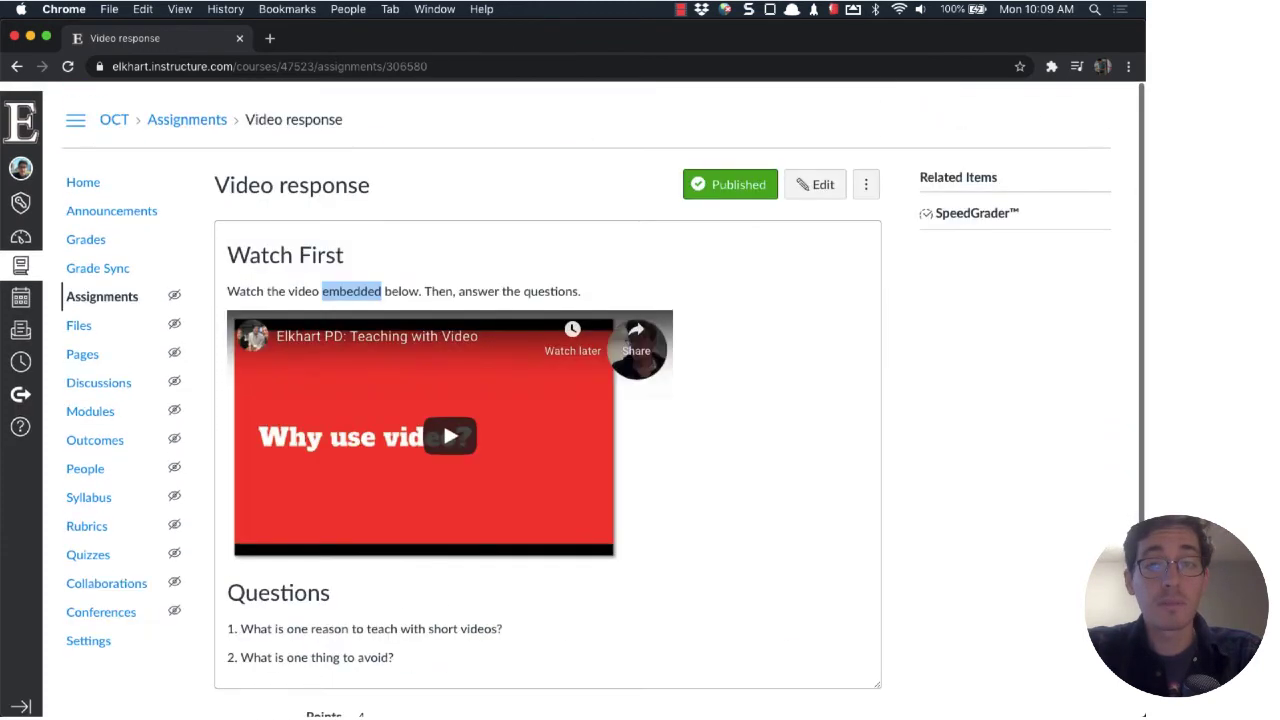
Step: Open the Video response assignment for editing and inspect the paragraph style options for the "Watch First" heading
click(815, 176)
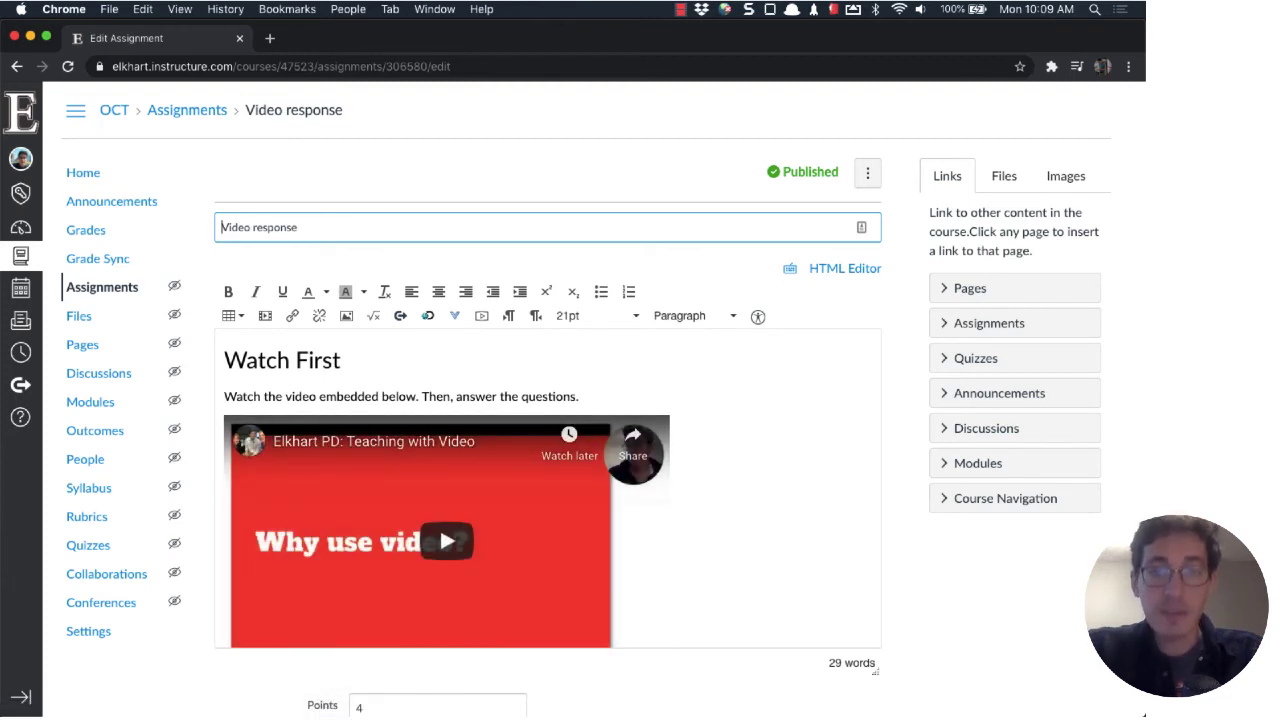
click(342, 360)
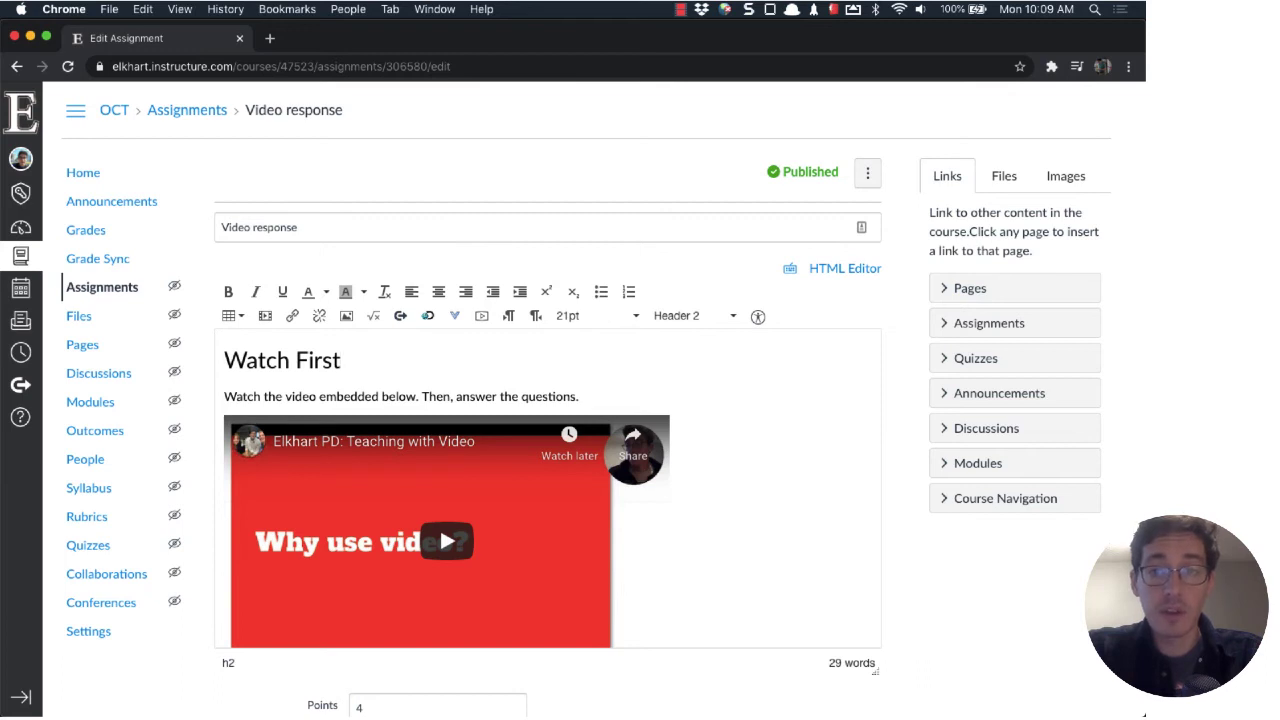
click(695, 316)
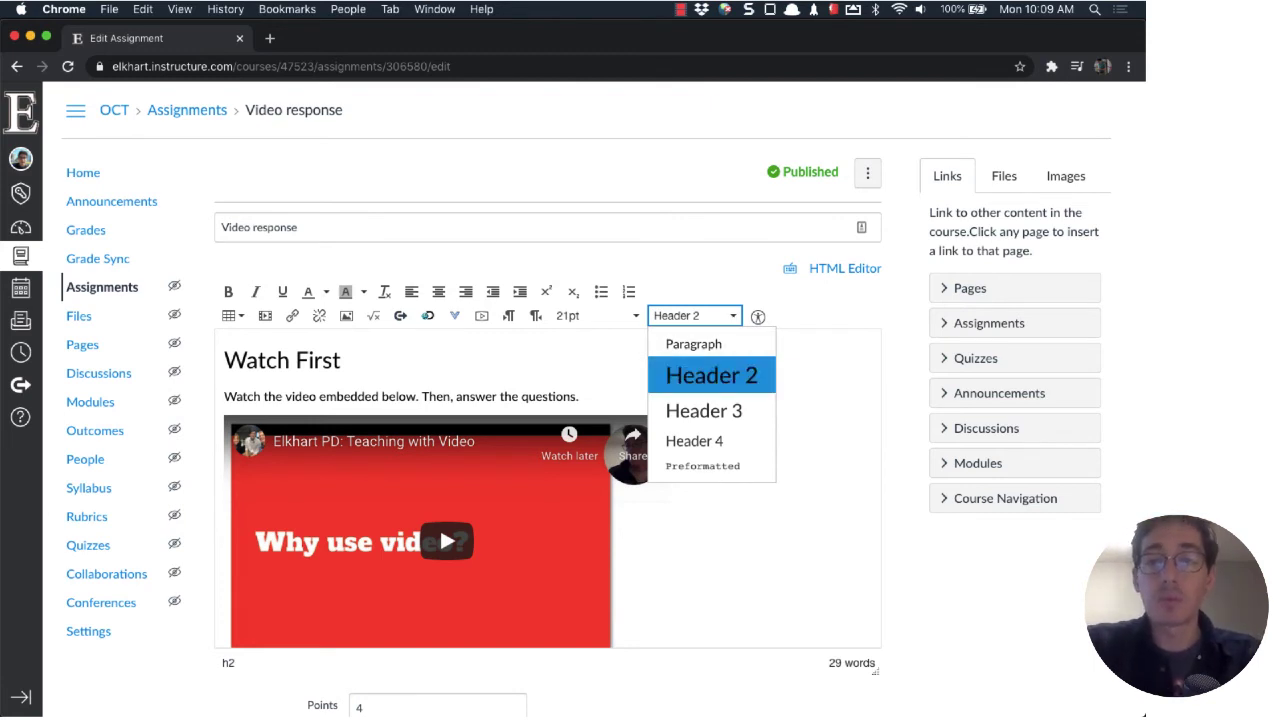
click(900, 208)
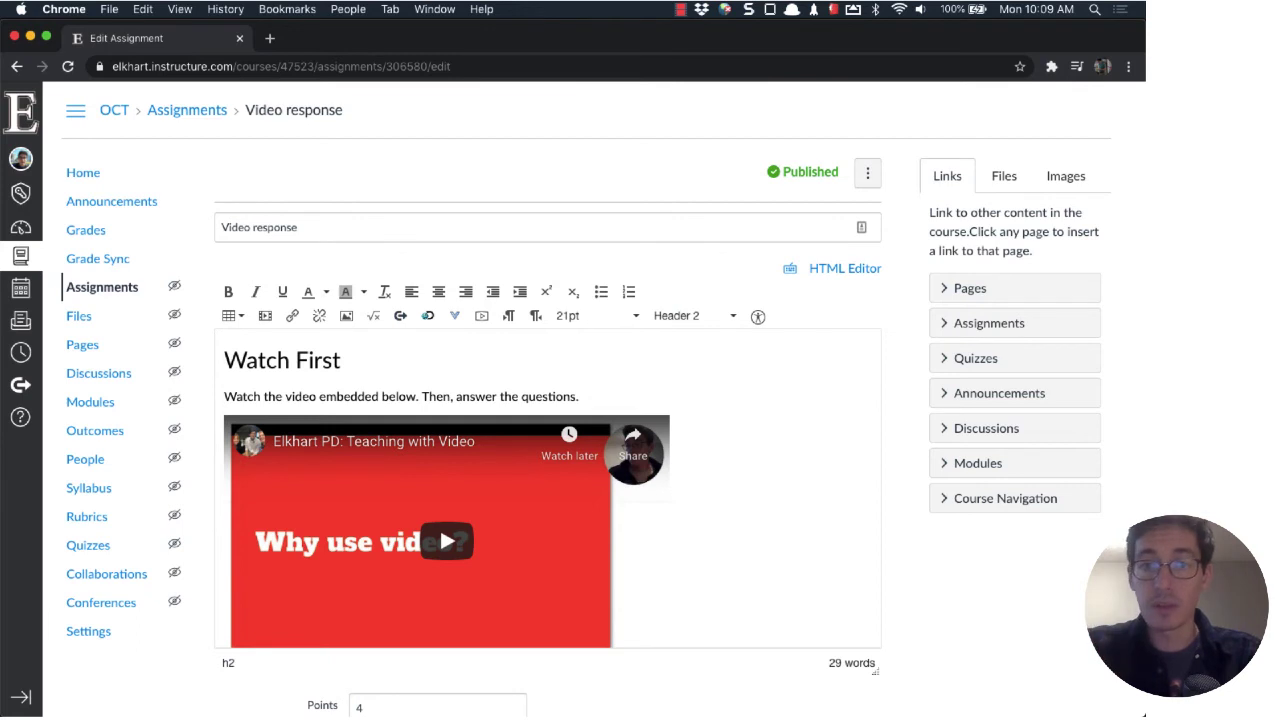
Step: Delete the embedded video and the extra blank line above the "Questions" heading in the assignment description
scroll(439, 485, down, 3)
scroll(439, 485, up, 3)
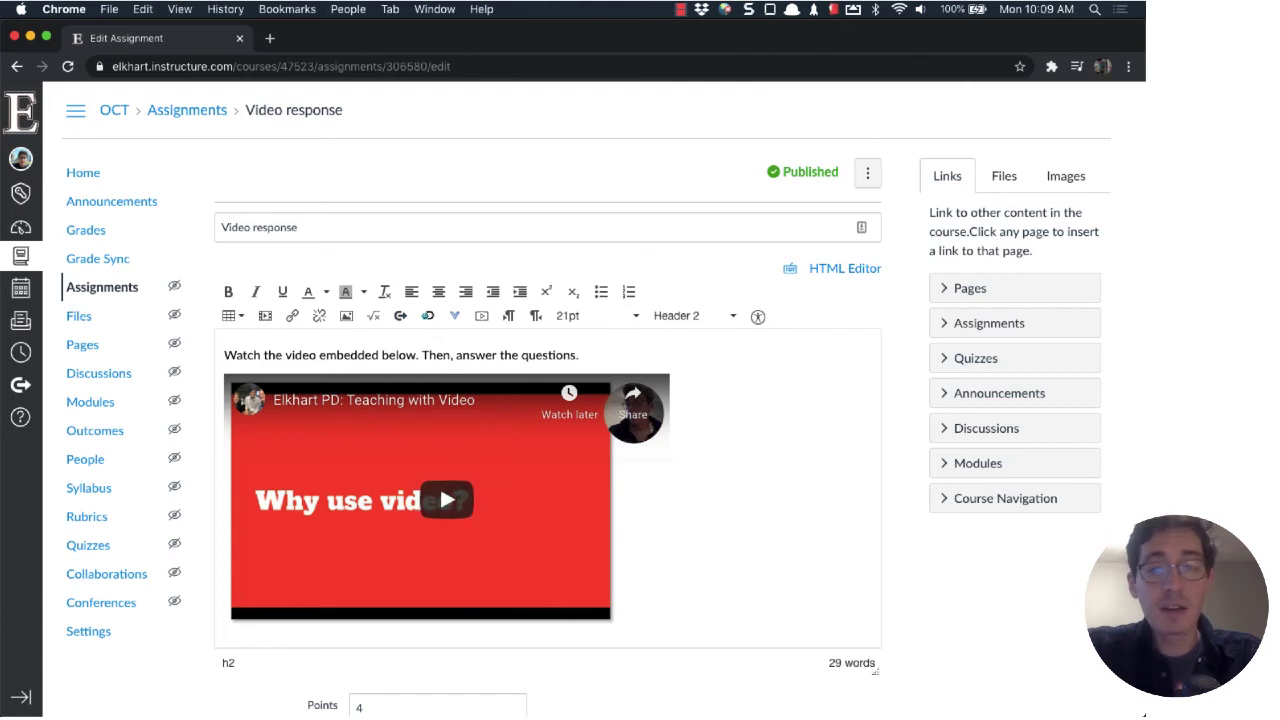
click(447, 500)
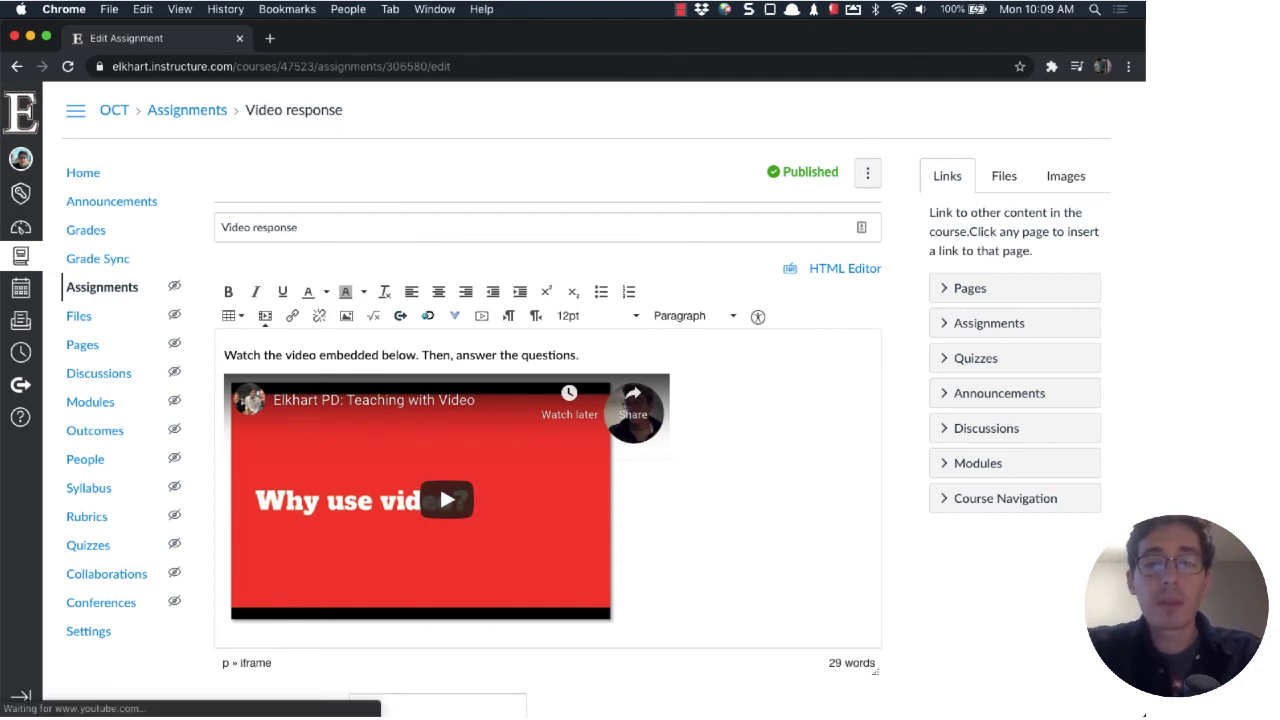
key(BackSpace)
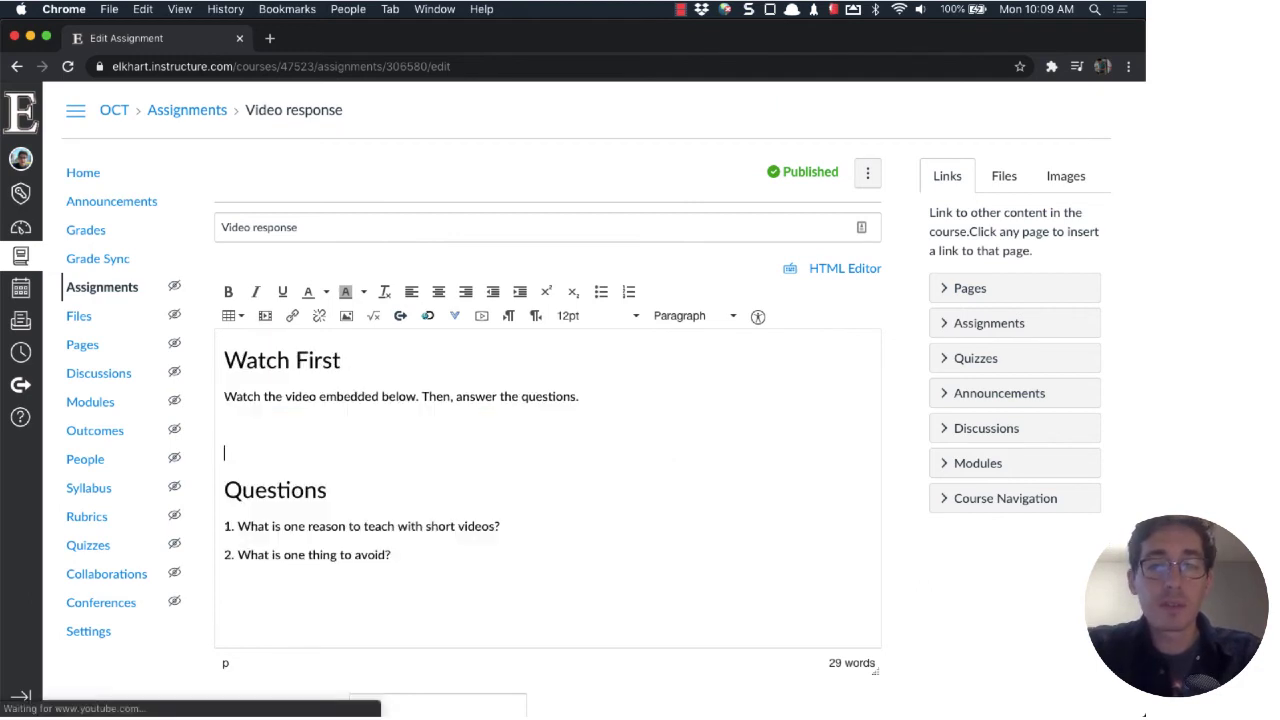
key(BackSpace)
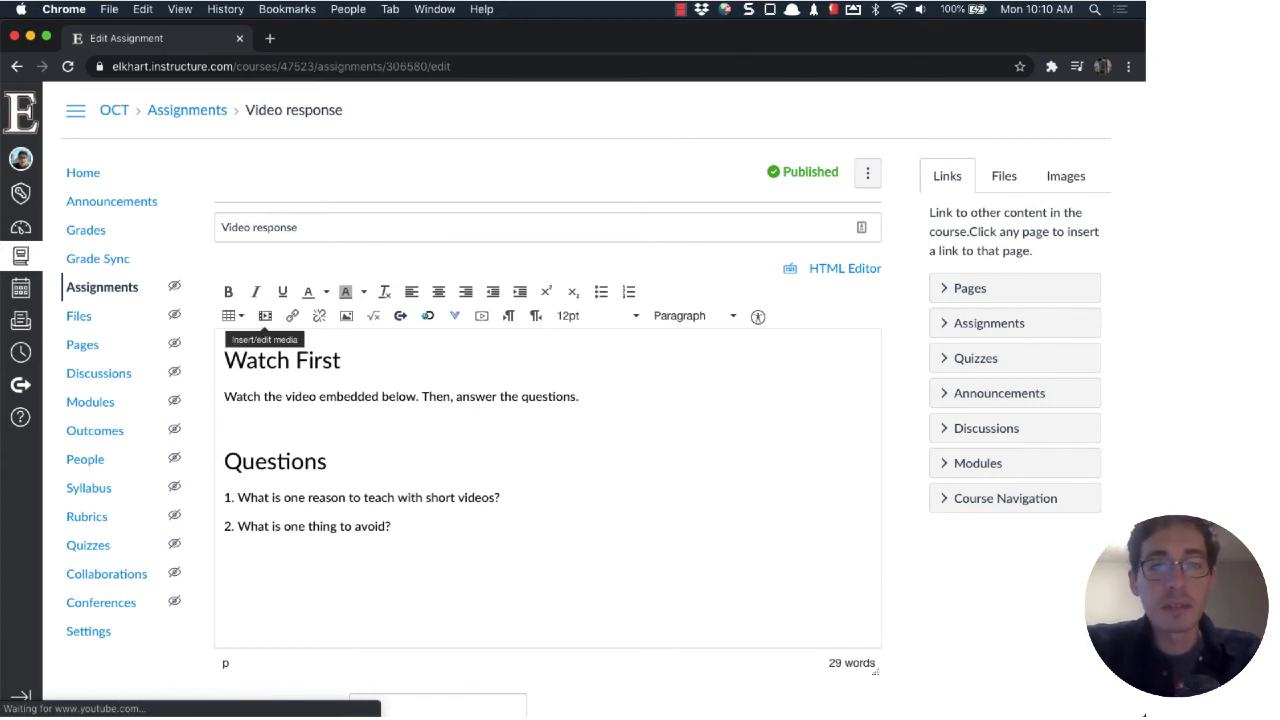
click(265, 315)
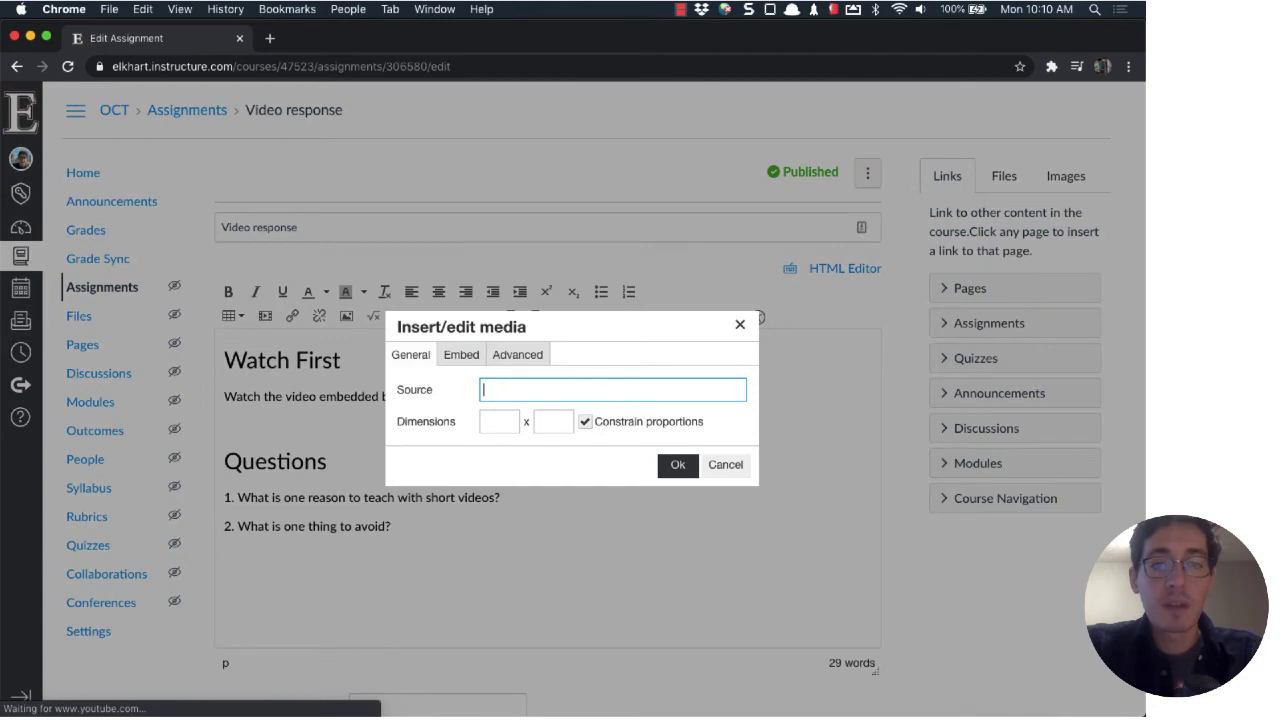
click(461, 355)
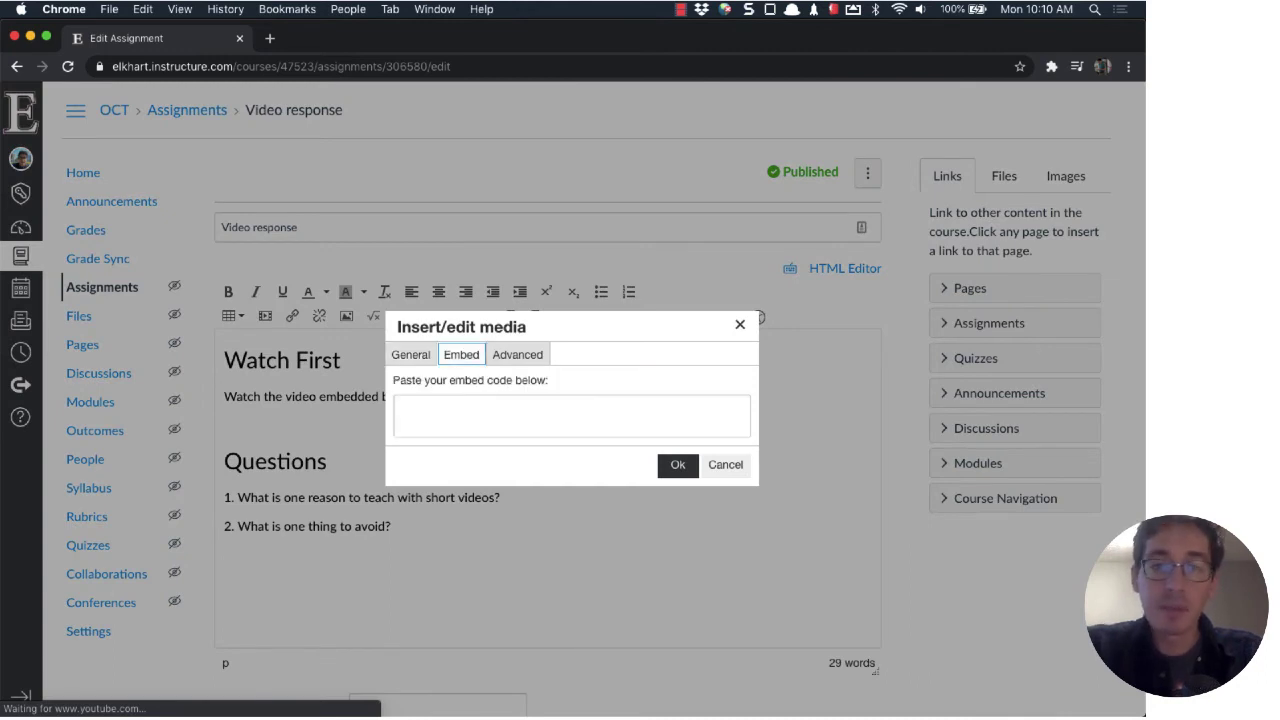
click(571, 416)
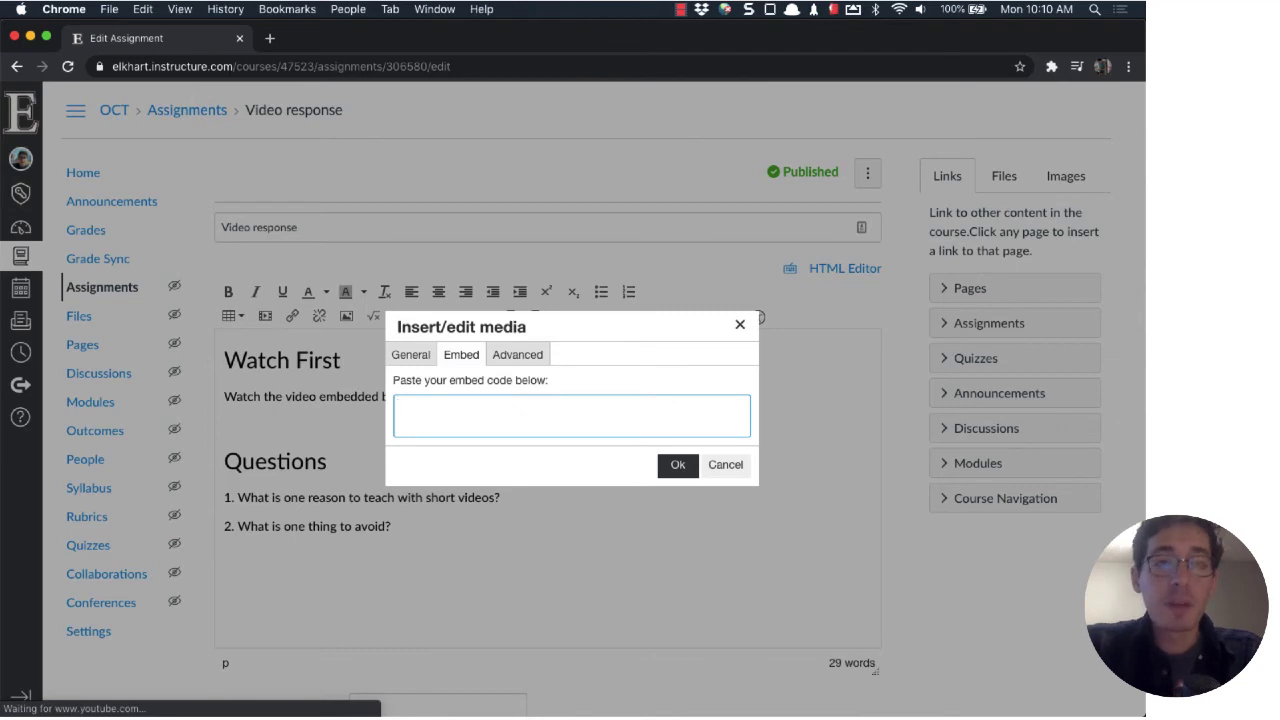
Step: Go to youtube.com/elkhartinstructionaltech in a new browser tab and open the video "Elkhart PD: Teaching with Video"
key(super+t)
text(youtube.com/elkhartinstructionaltech)
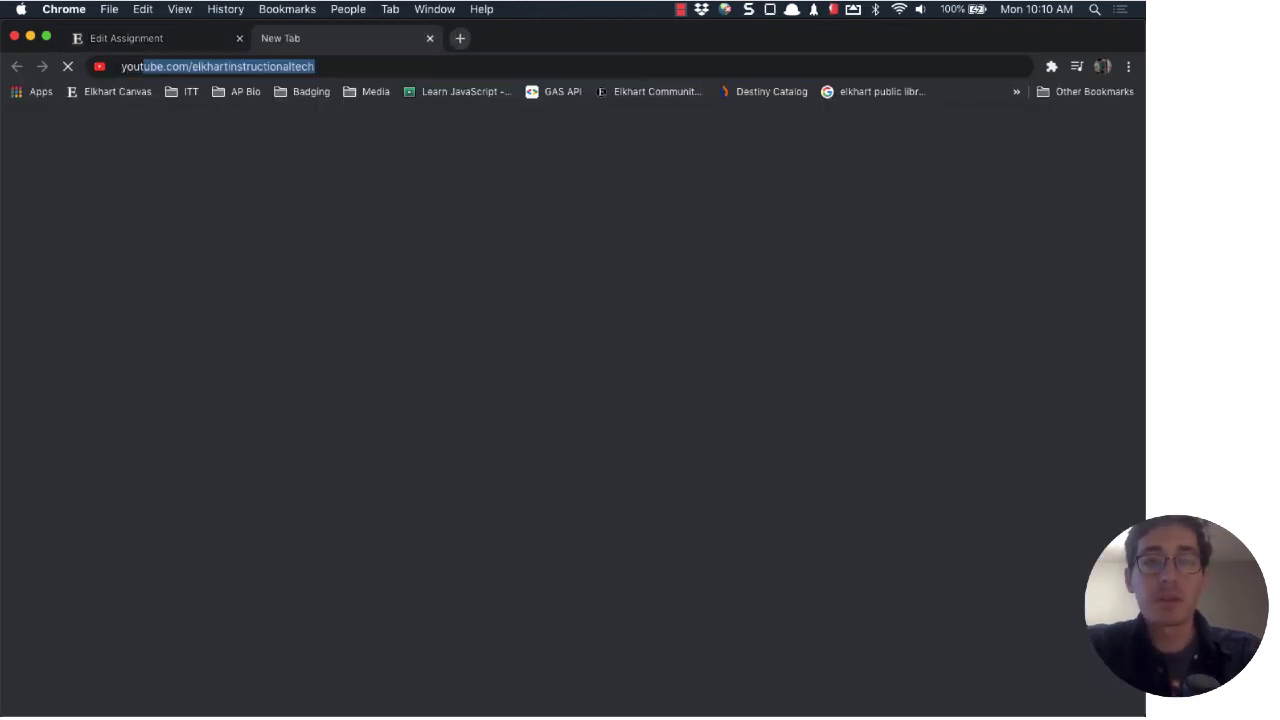
key(Return)
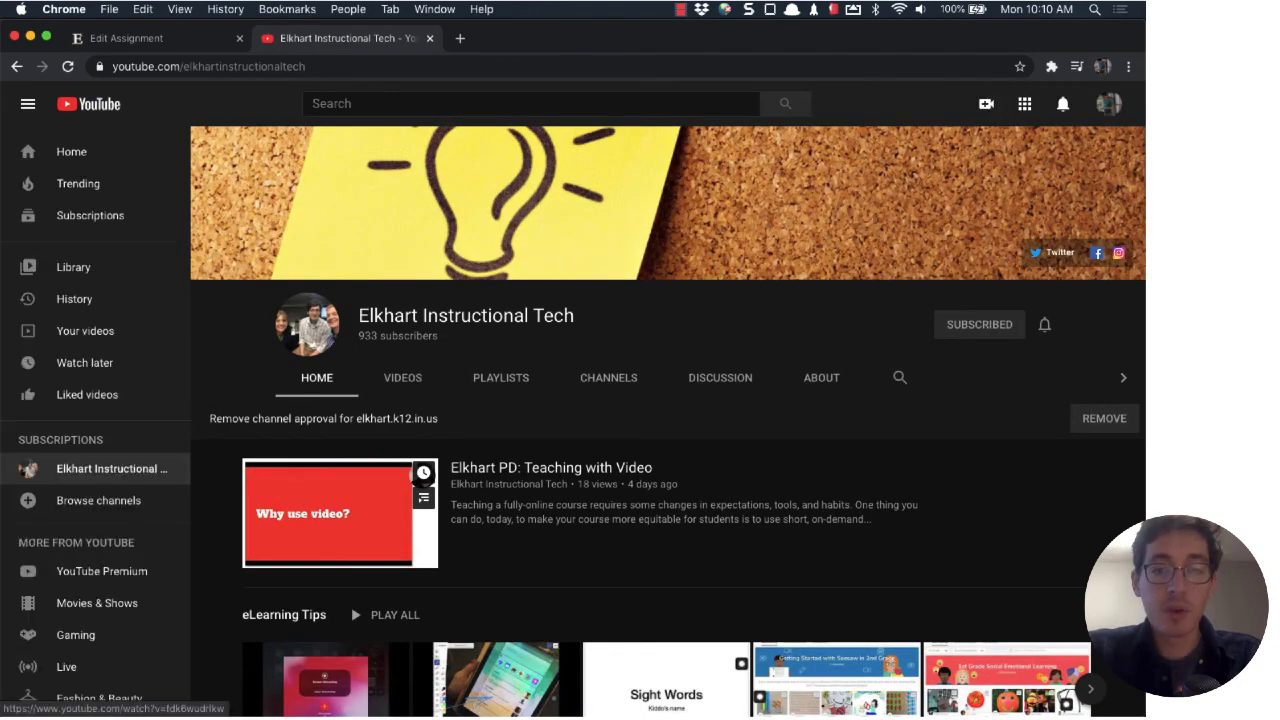
click(351, 606)
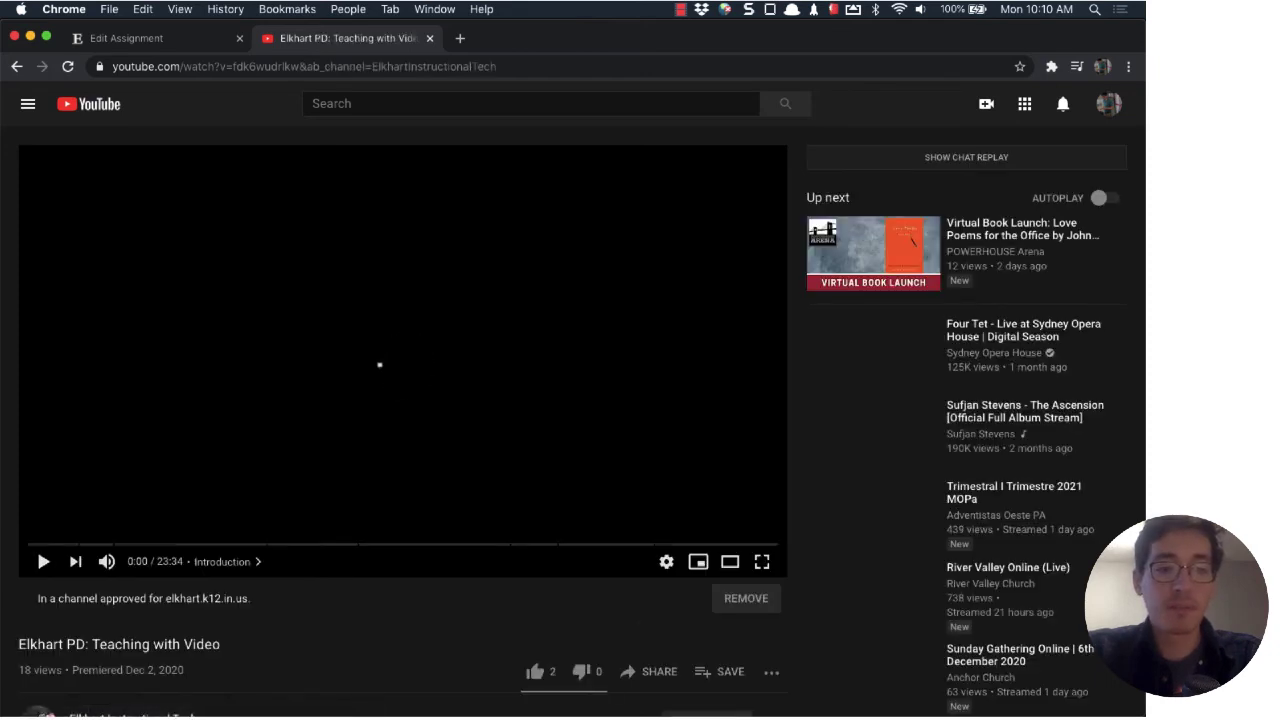
Step: Copy the iframe embed code of the "Elkhart PD: Teaching with Video" video from its sharing options
scroll(411, 331, down, 3)
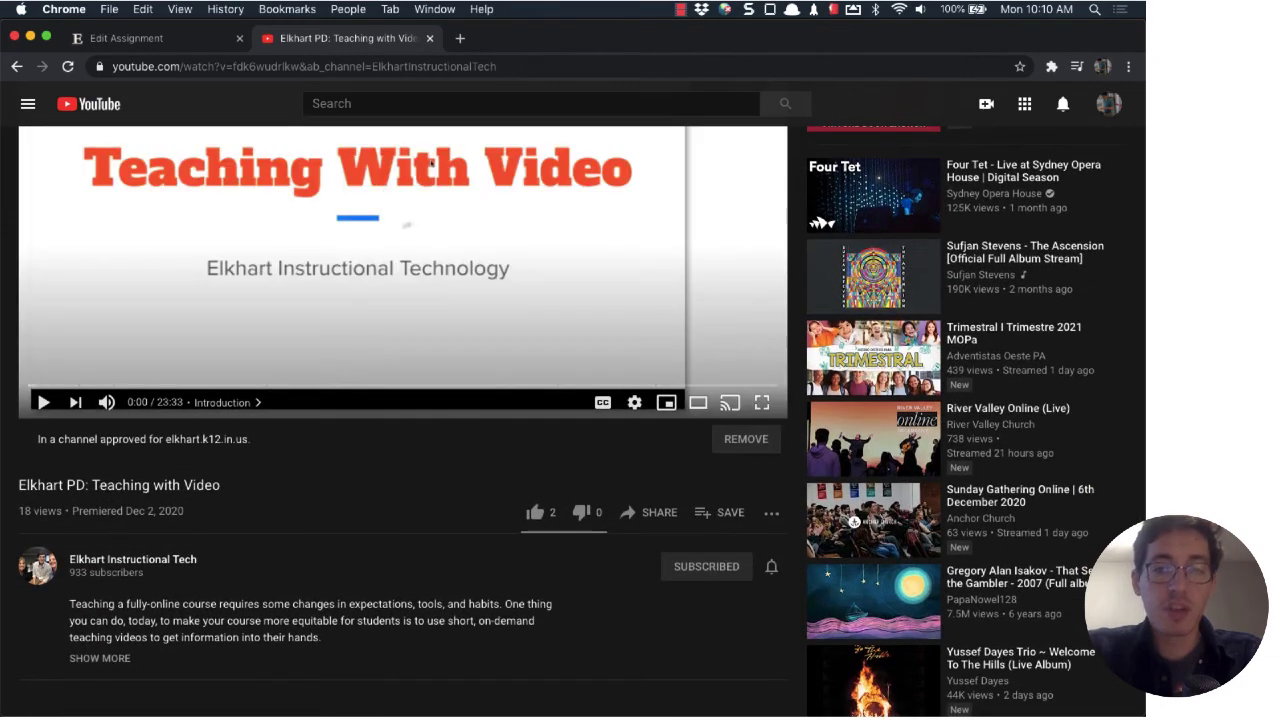
click(652, 512)
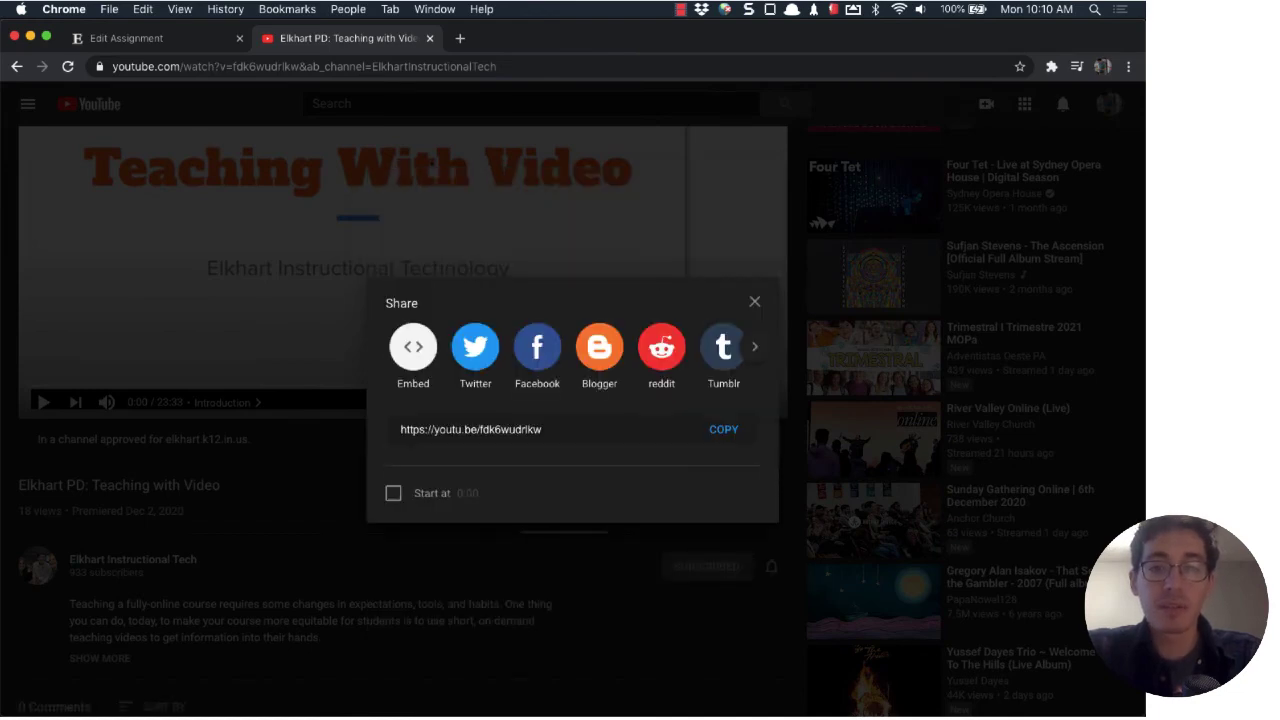
click(413, 346)
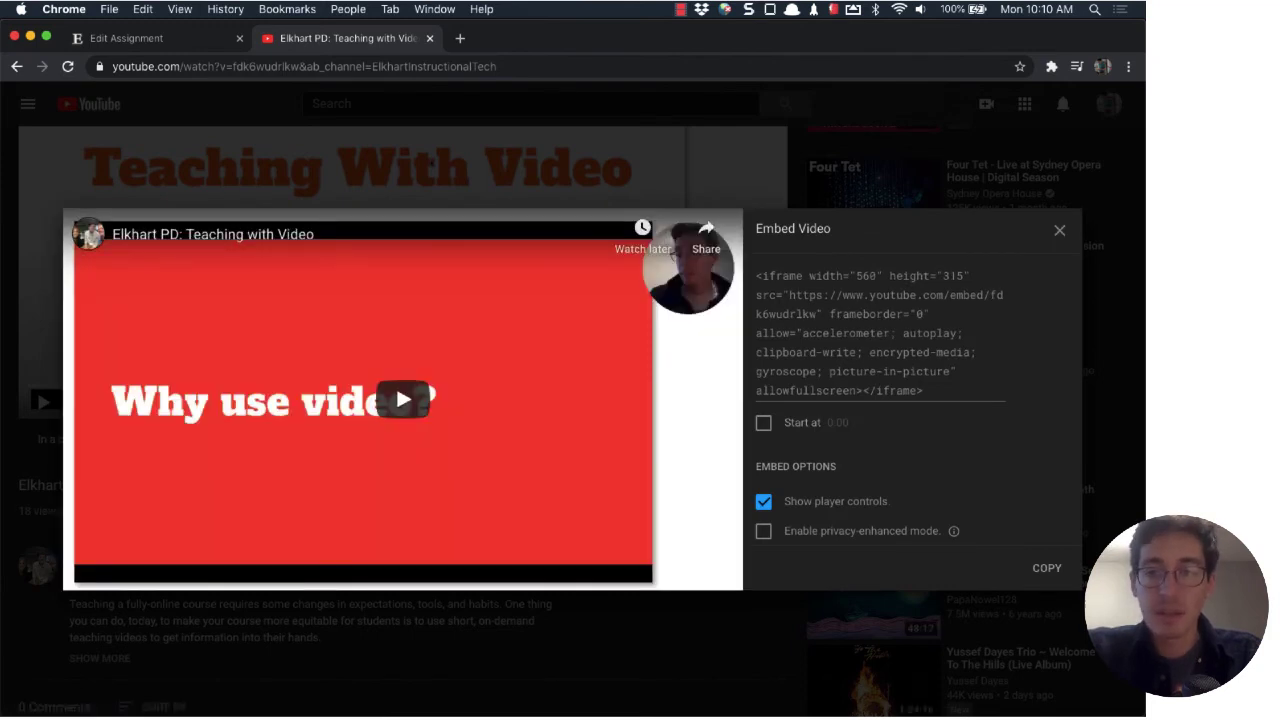
click(1047, 568)
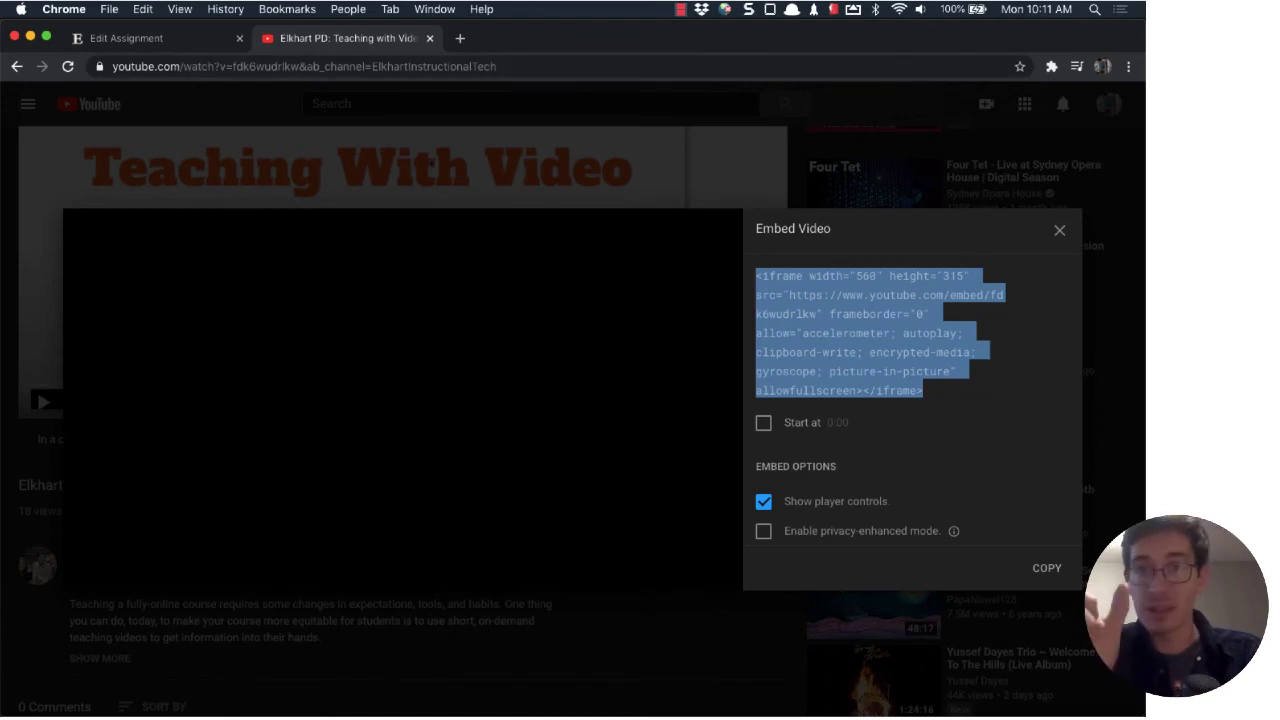
Step: Back in the Canvas assignment editor, embed the copied video code on the blank line above the "Questions" heading
click(146, 39)
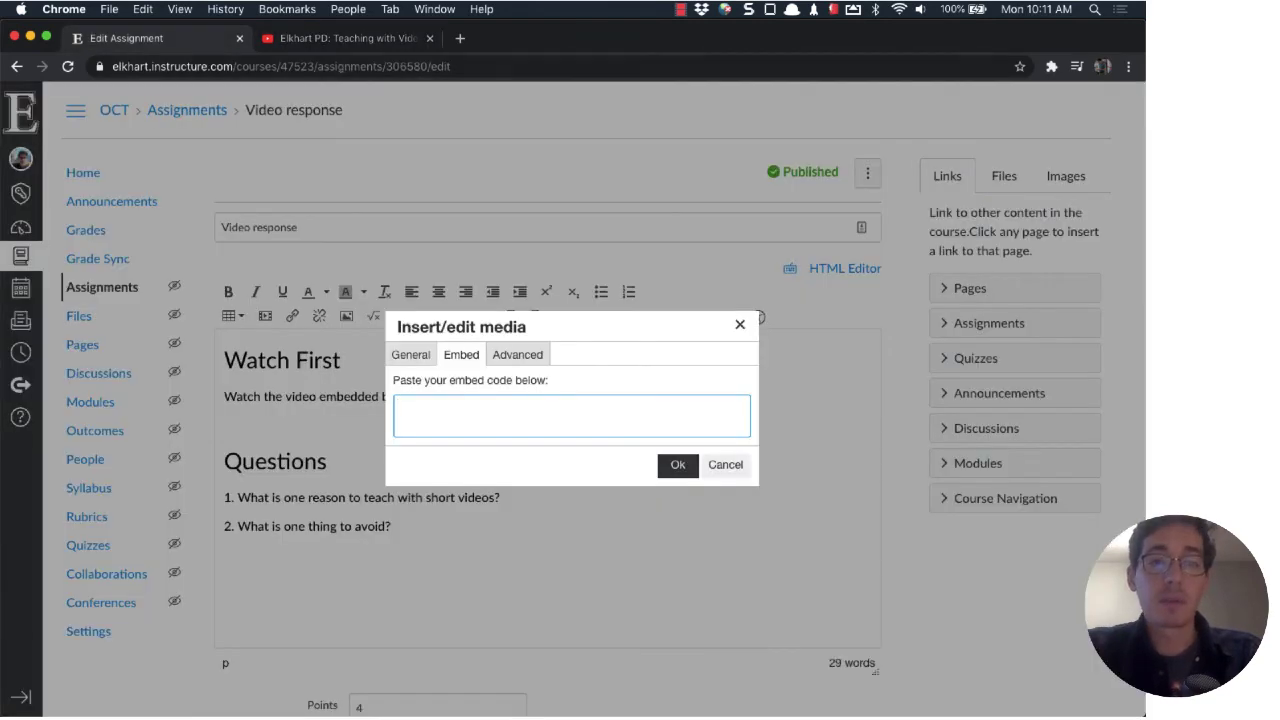
key(Escape)
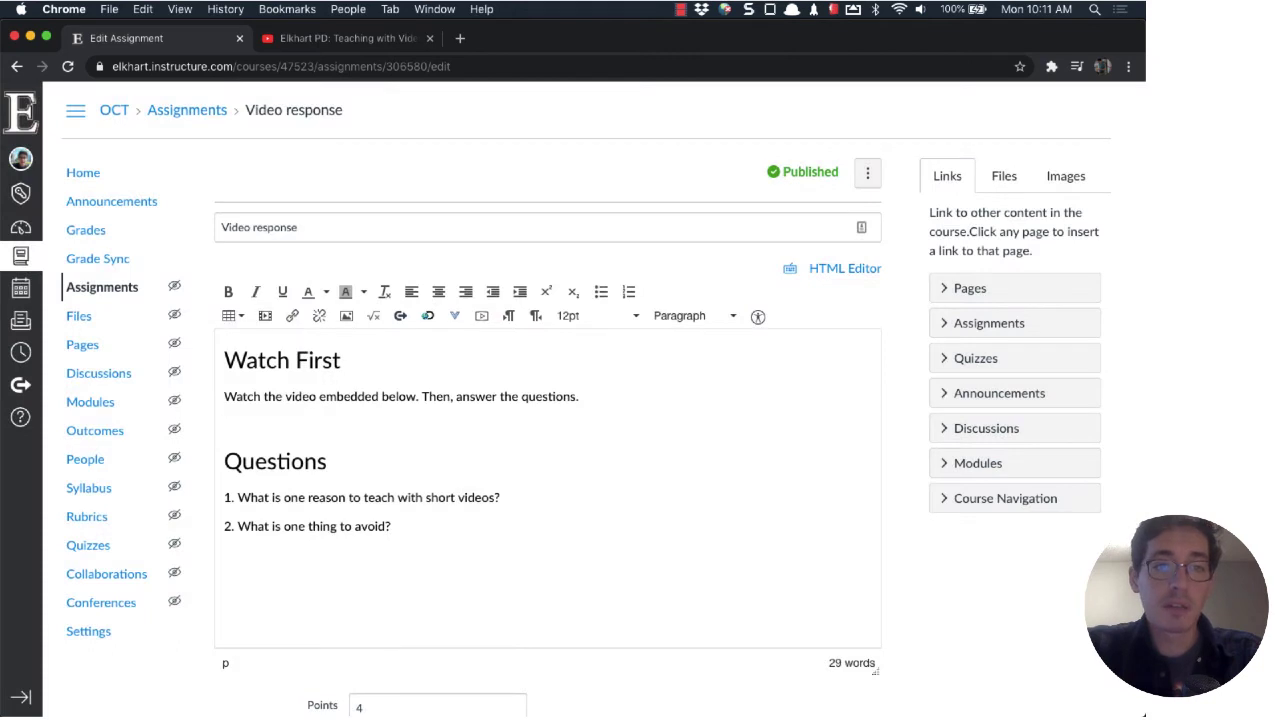
click(265, 315)
click(461, 355)
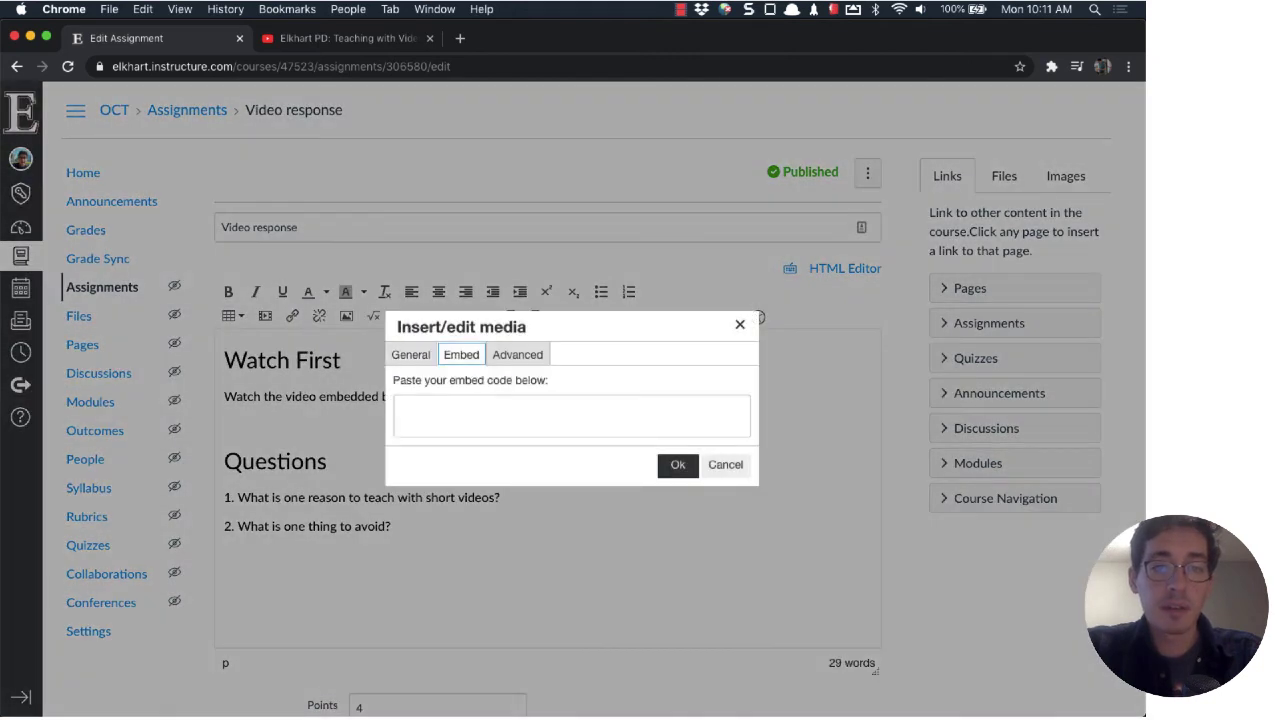
click(571, 416)
key(super+v)
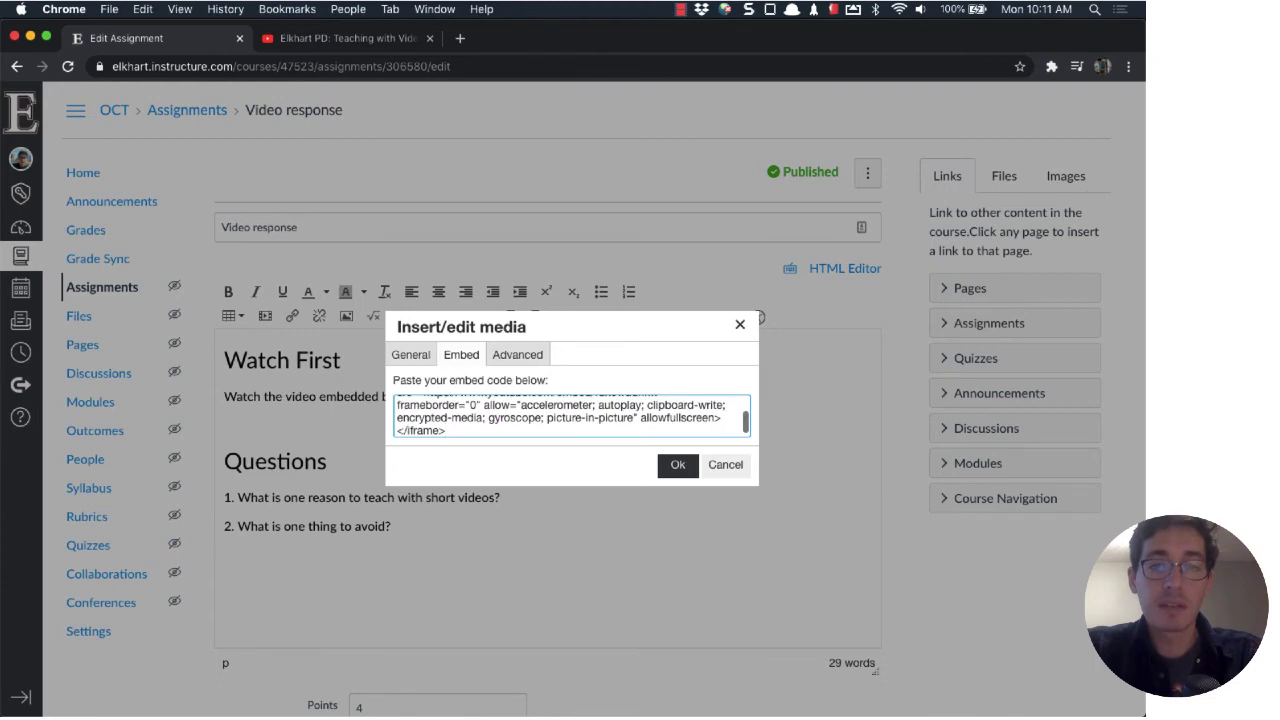
scroll(571, 416, up, 2)
scroll(571, 416, down, 2)
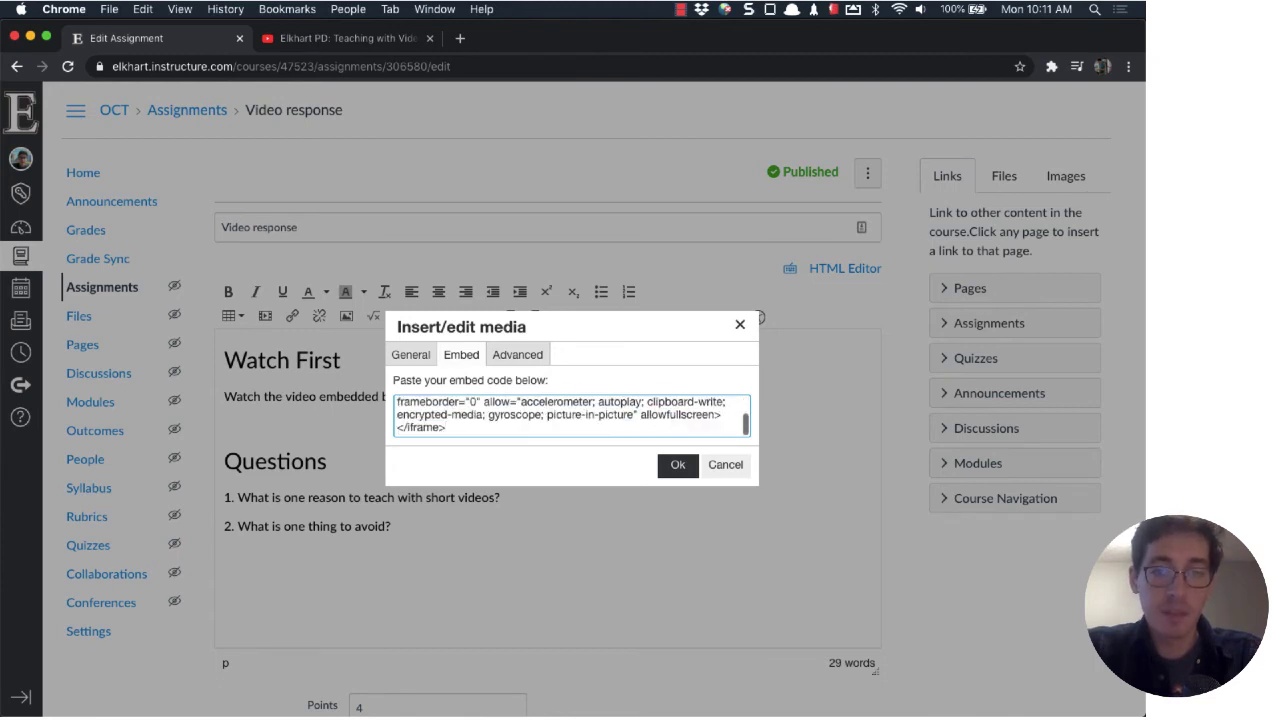
click(677, 465)
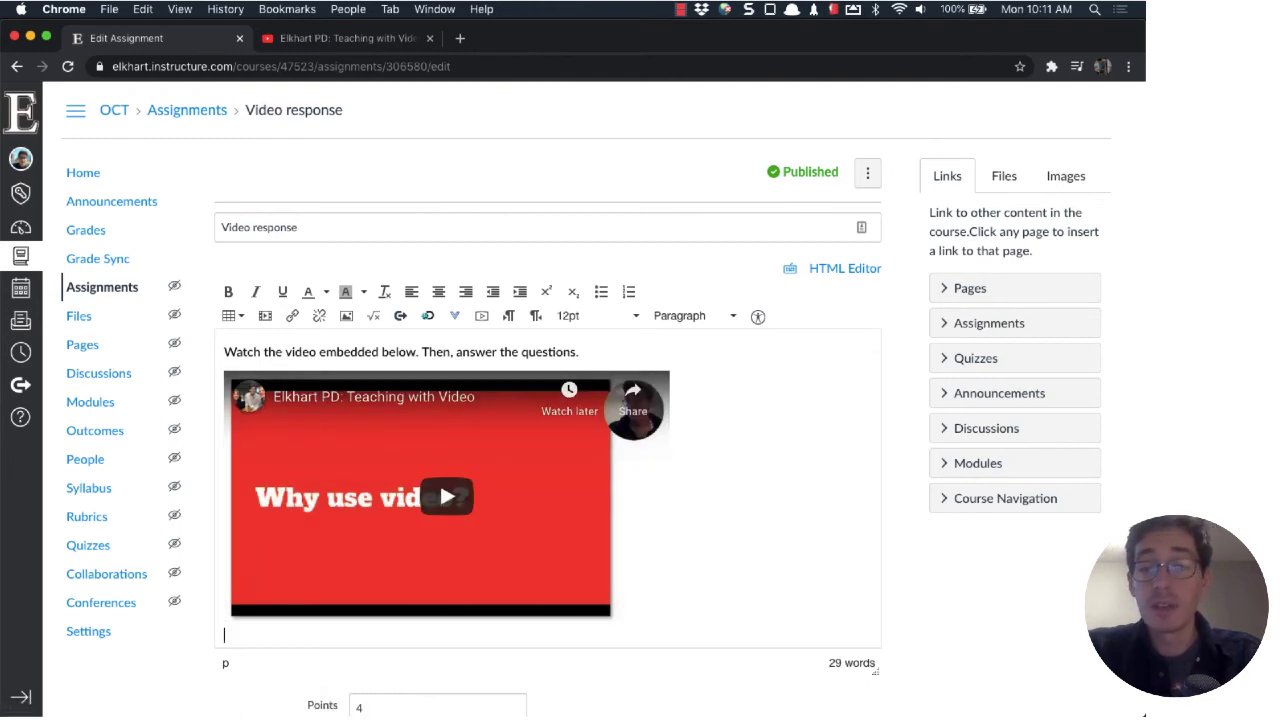
Step: Save the Video response assignment and review its embedded video, questions and submission details
scroll(548, 488, down, 2)
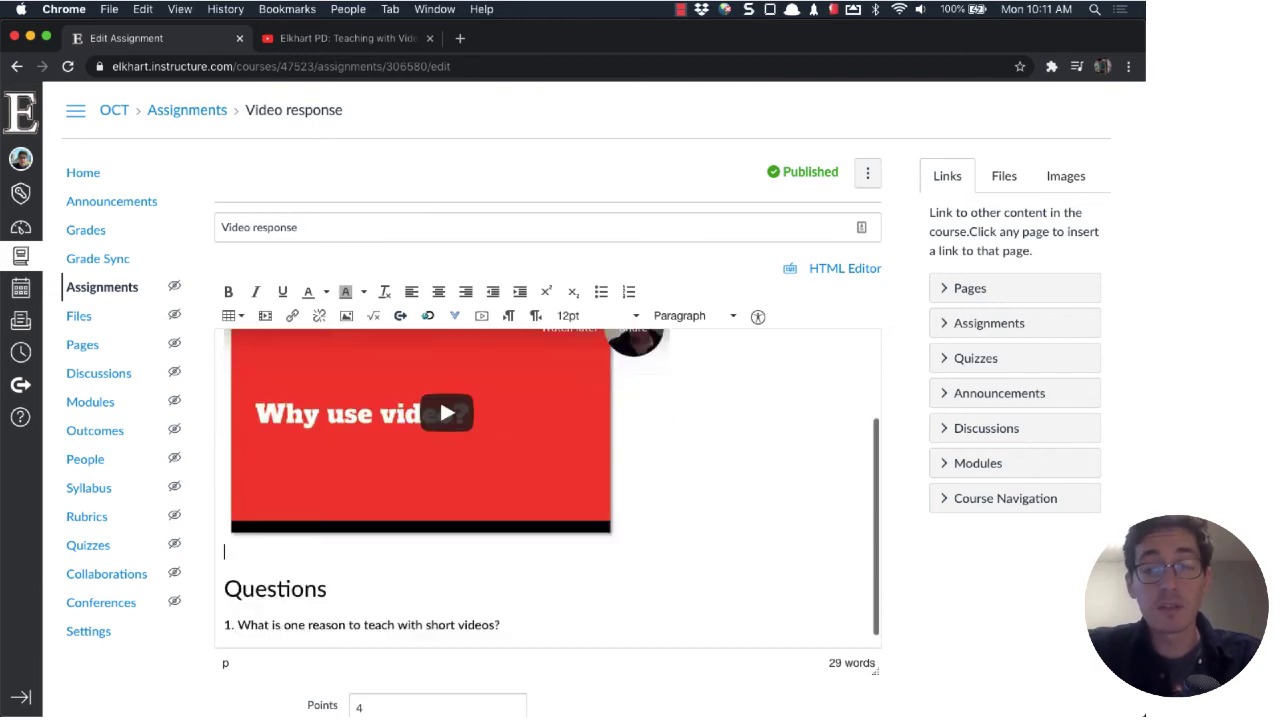
scroll(580, 400, down, 10)
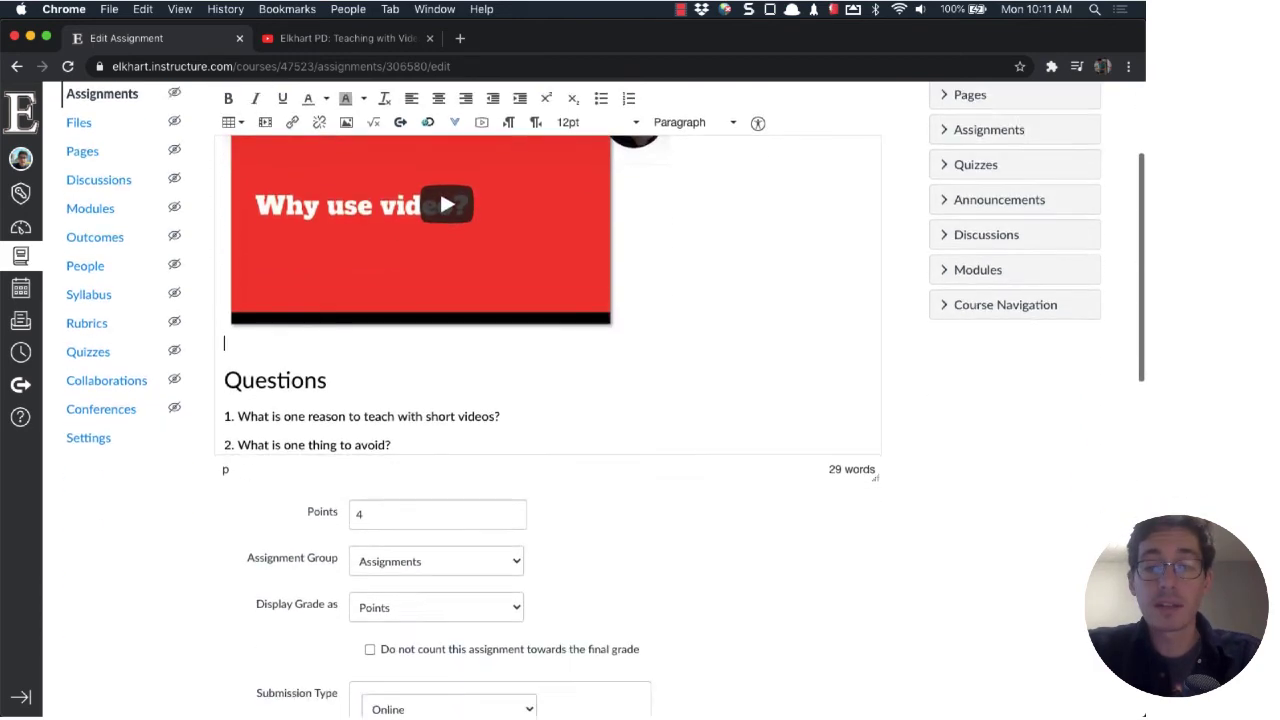
scroll(835, 660, down, 2)
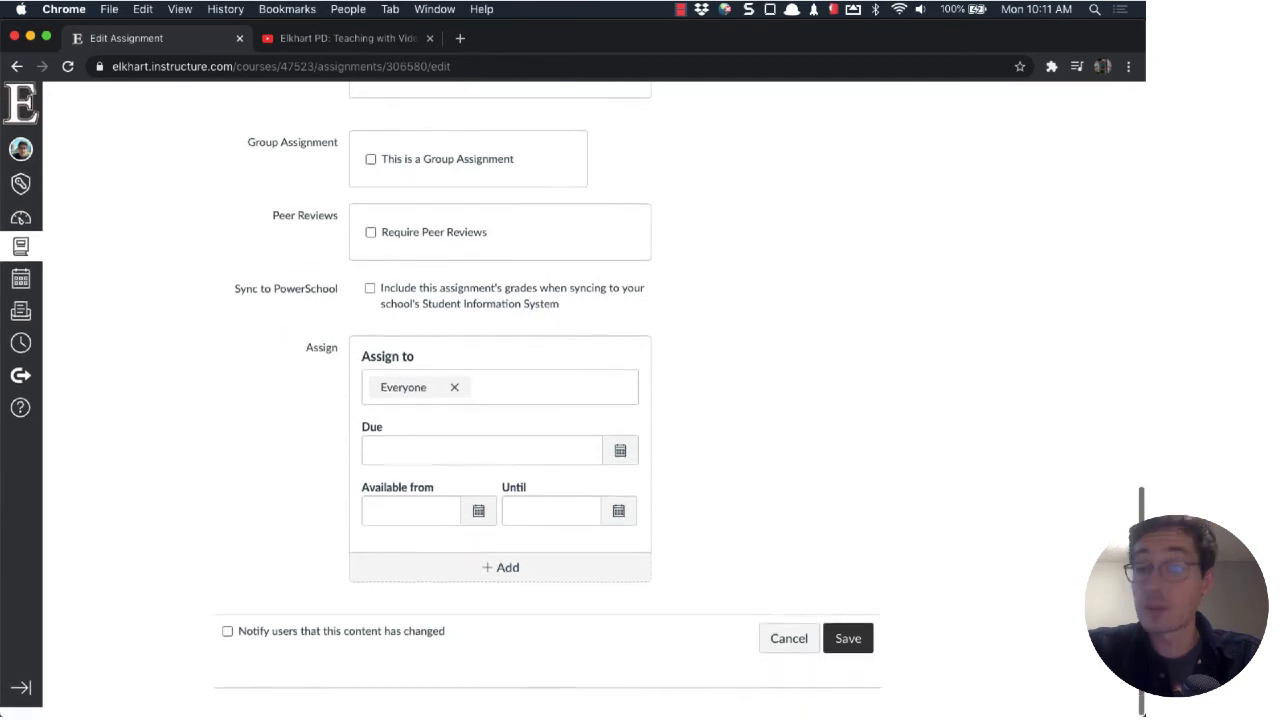
click(835, 648)
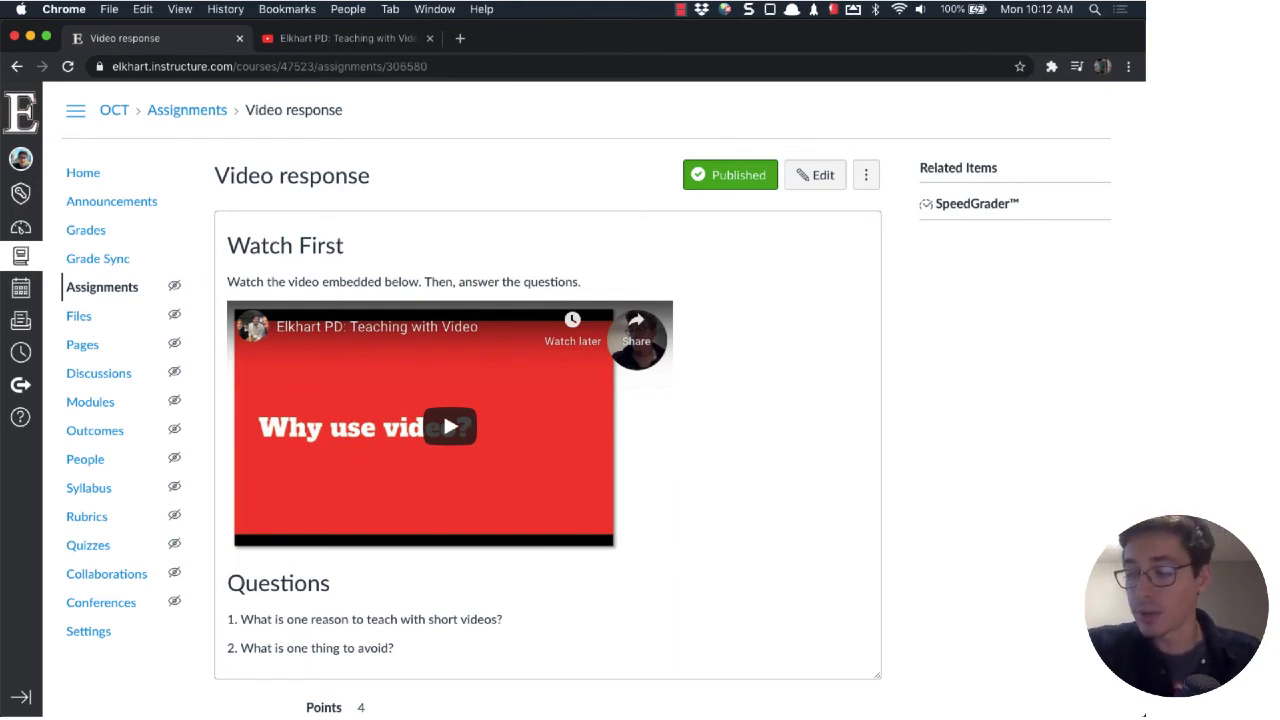
scroll(1145, 716, down, 2)
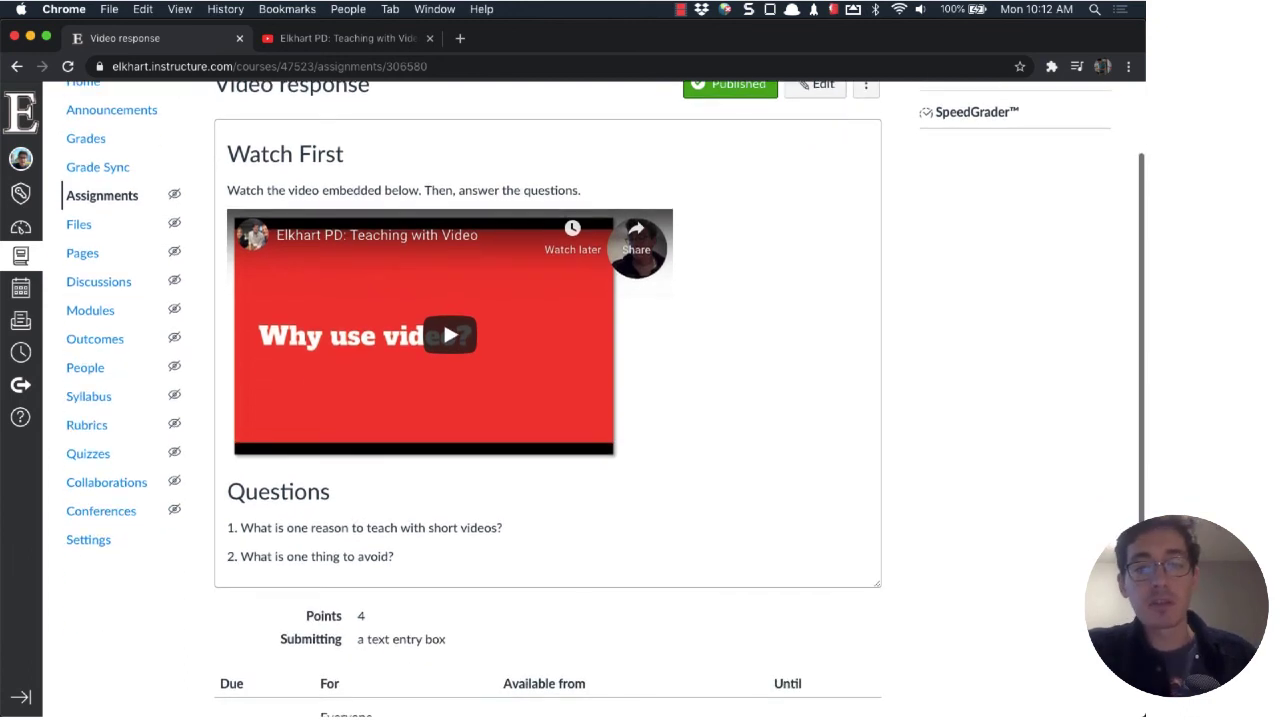
scroll(1145, 716, up, 2)
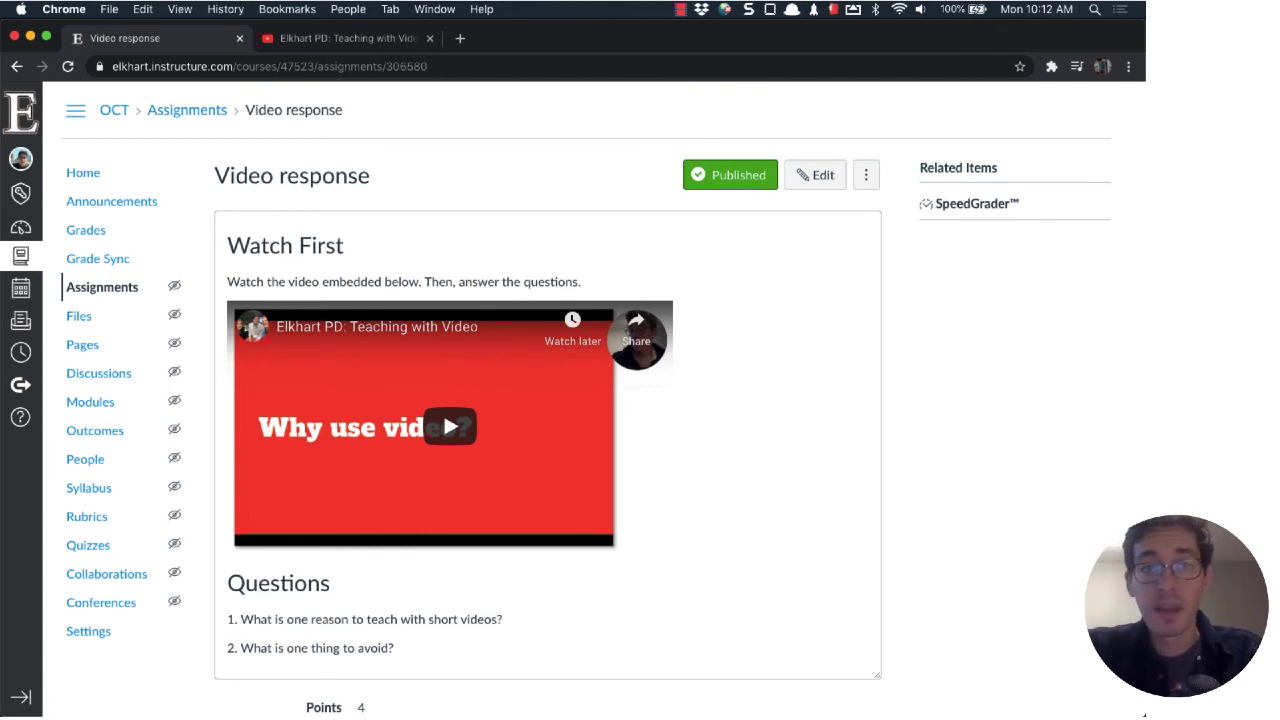
Step: Switch to Student View from the course home page and open the assignment linked in the December 7 cell
click(83, 172)
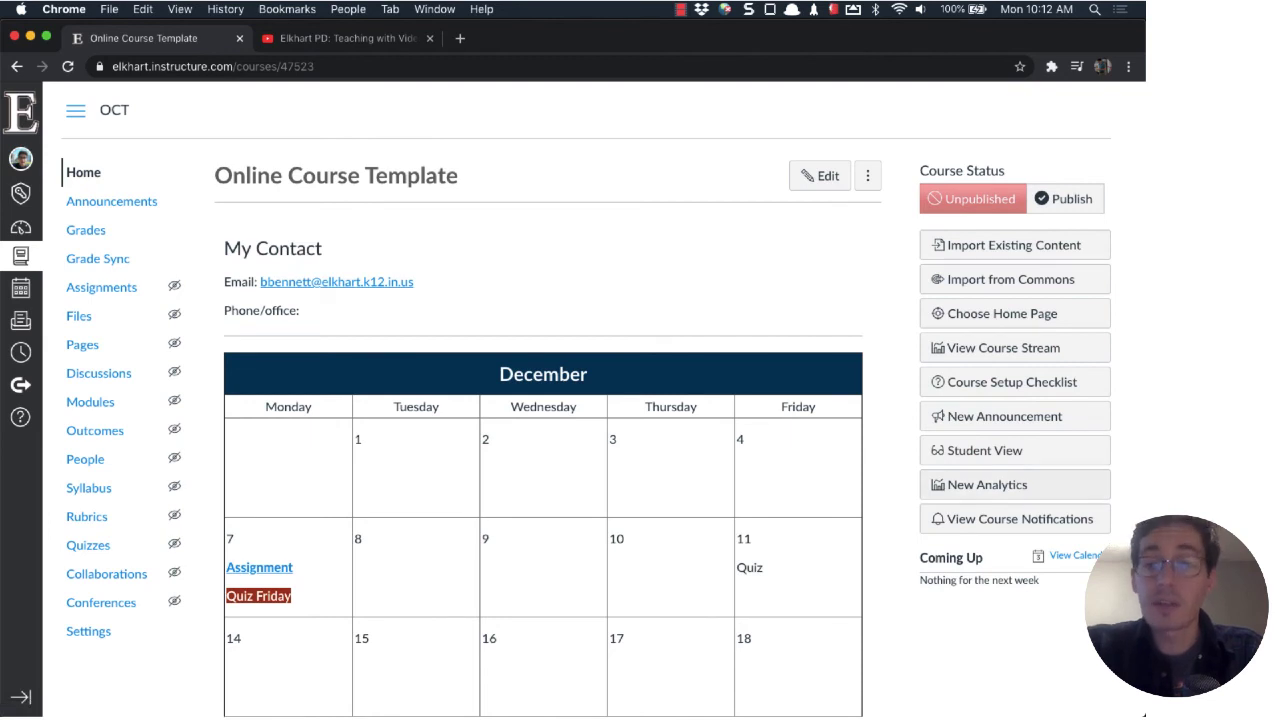
click(985, 450)
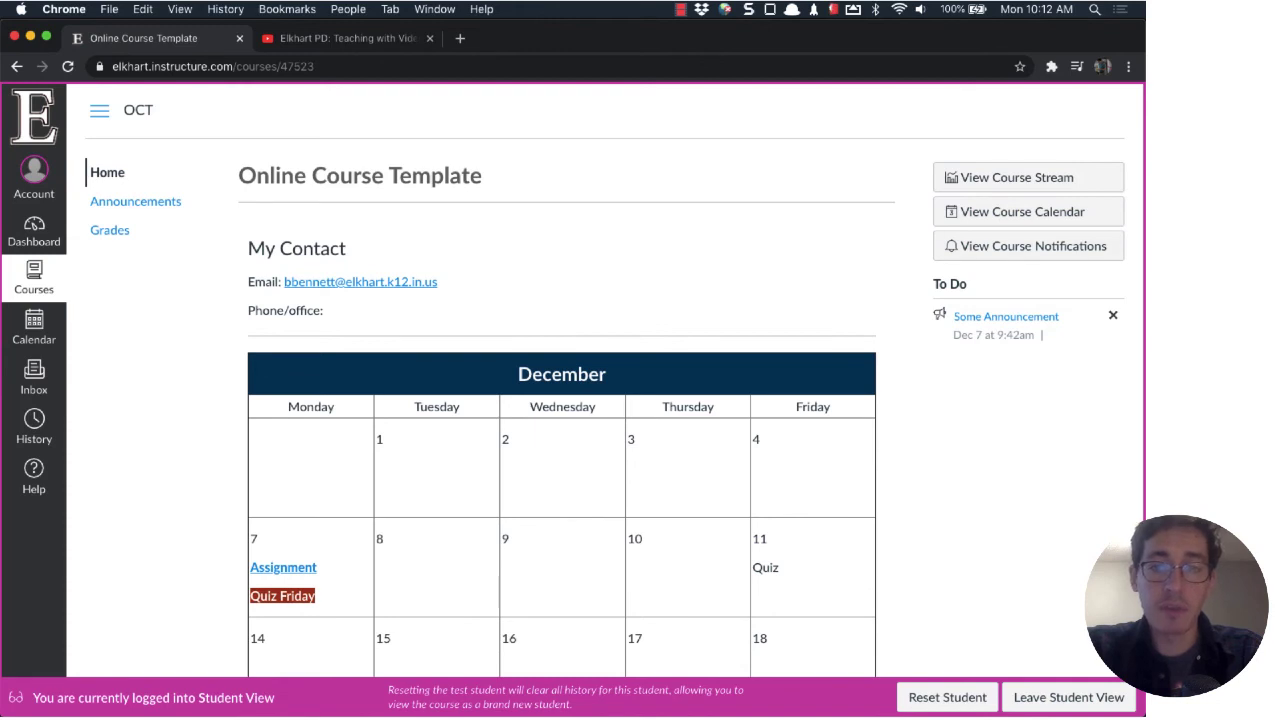
scroll(600, 400, down, 2)
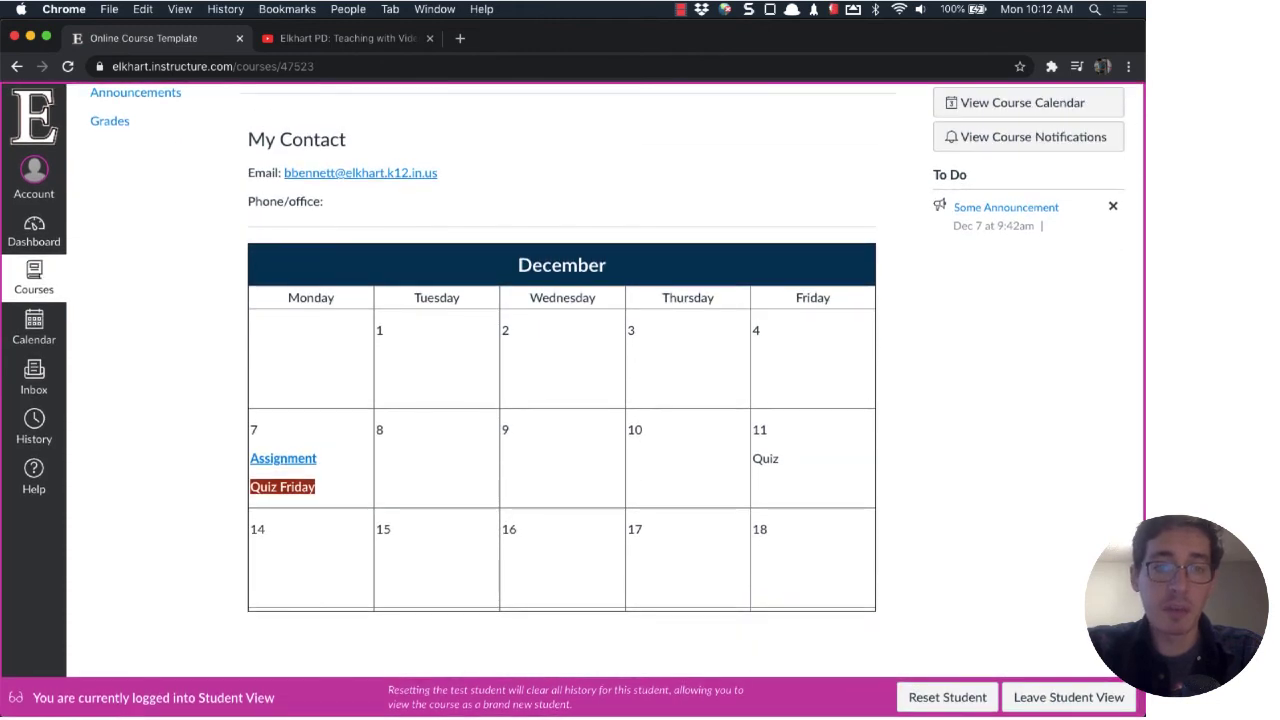
click(283, 459)
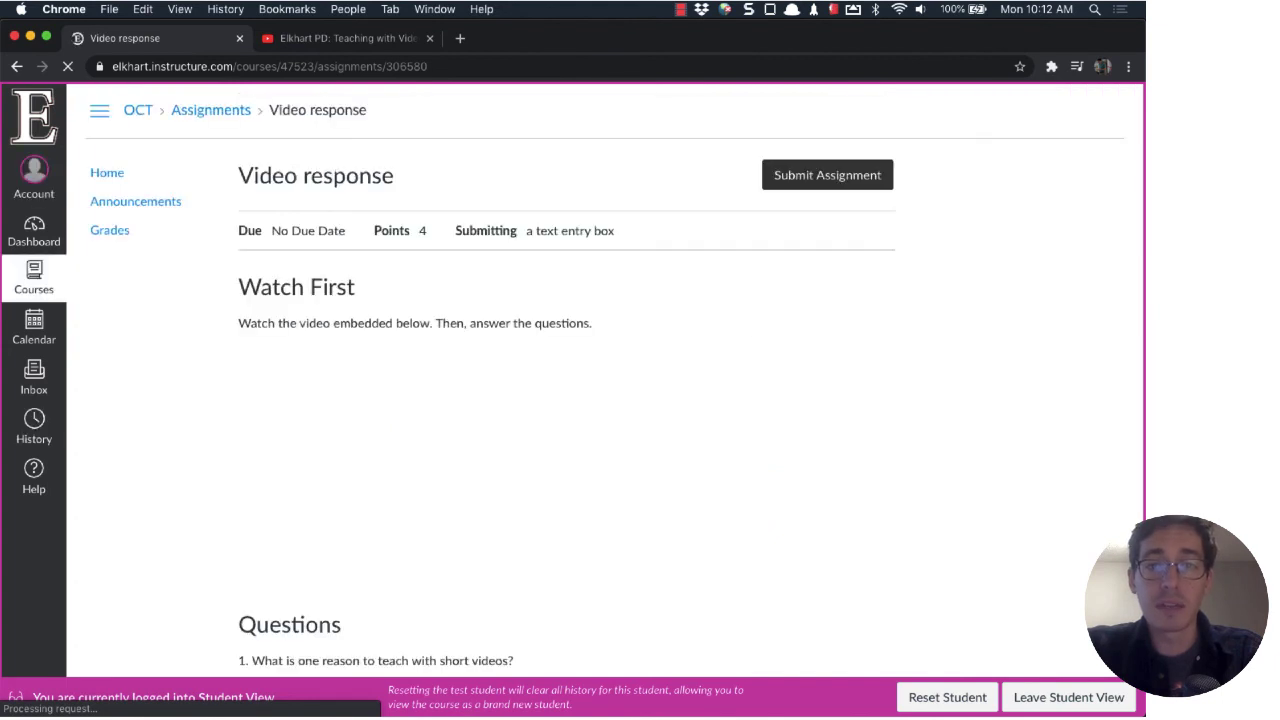
scroll(600, 400, down, 1)
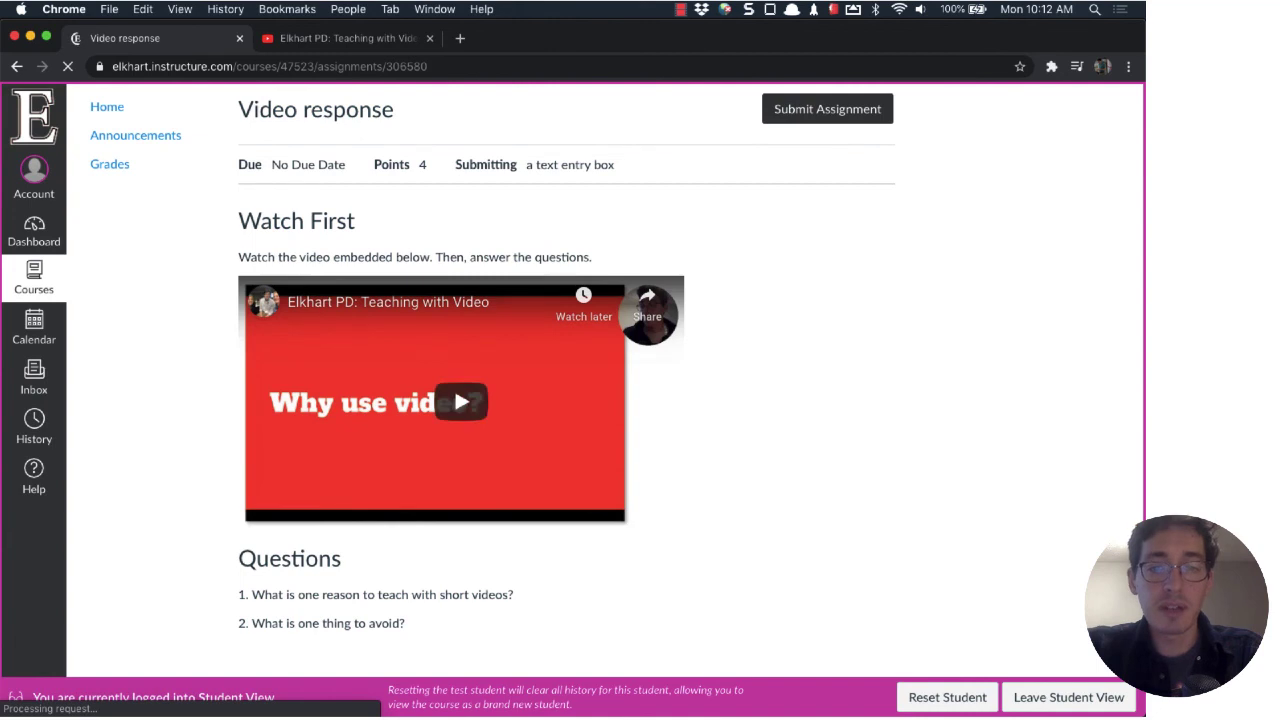
scroll(600, 400, up, 1)
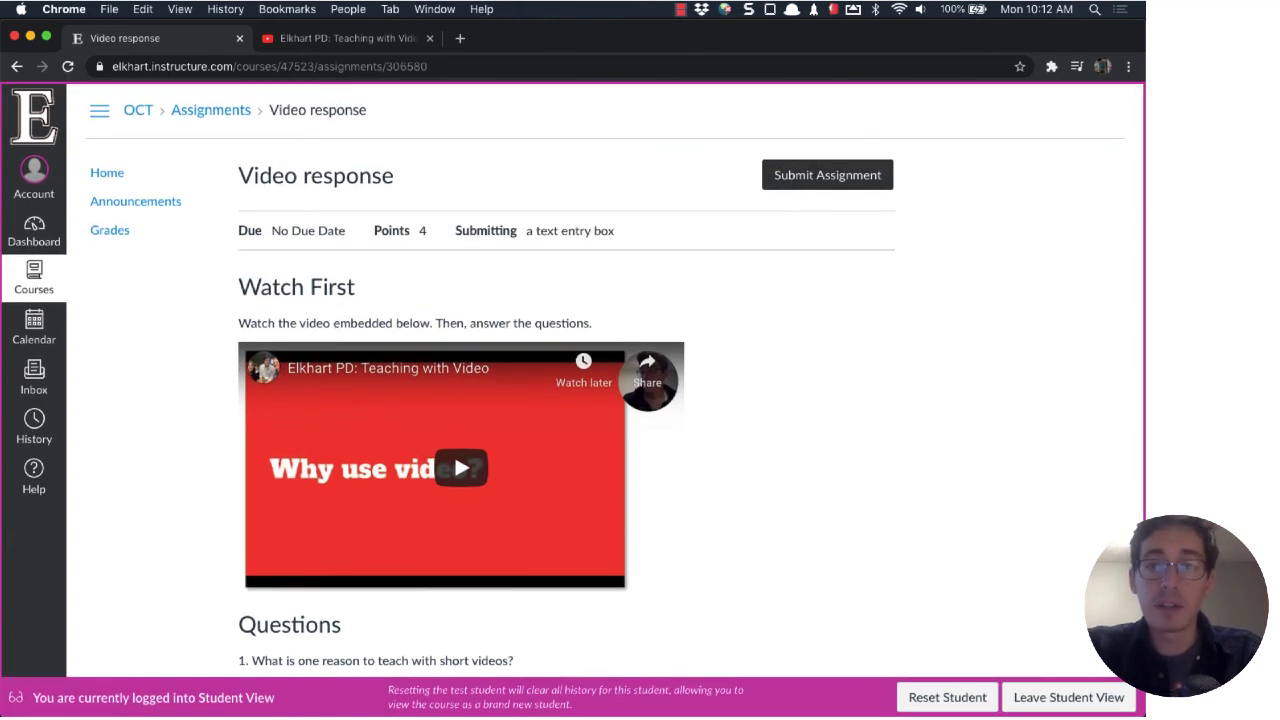
Step: Copy both questions into the text entry submission box and enter the sample answer "dsfadsfj" below question 1
scroll(600, 400, down, 5)
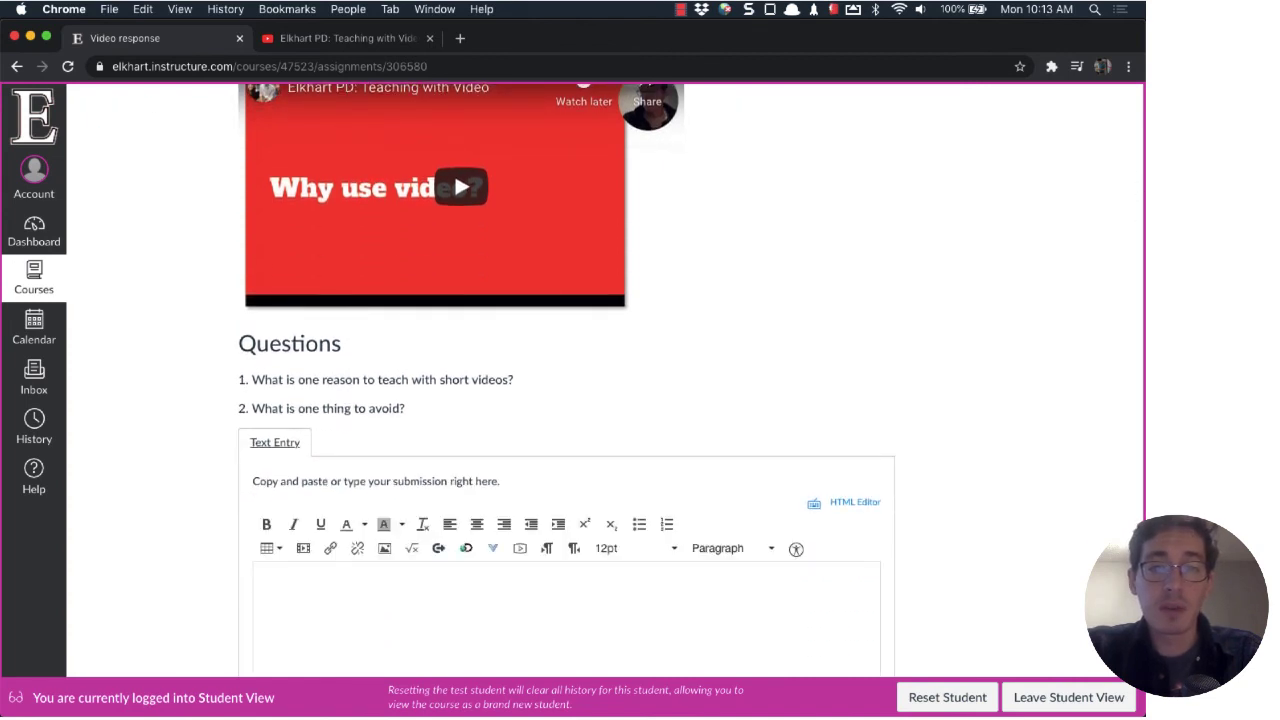
scroll(600, 400, down, 1)
scroll(600, 400, up, 1)
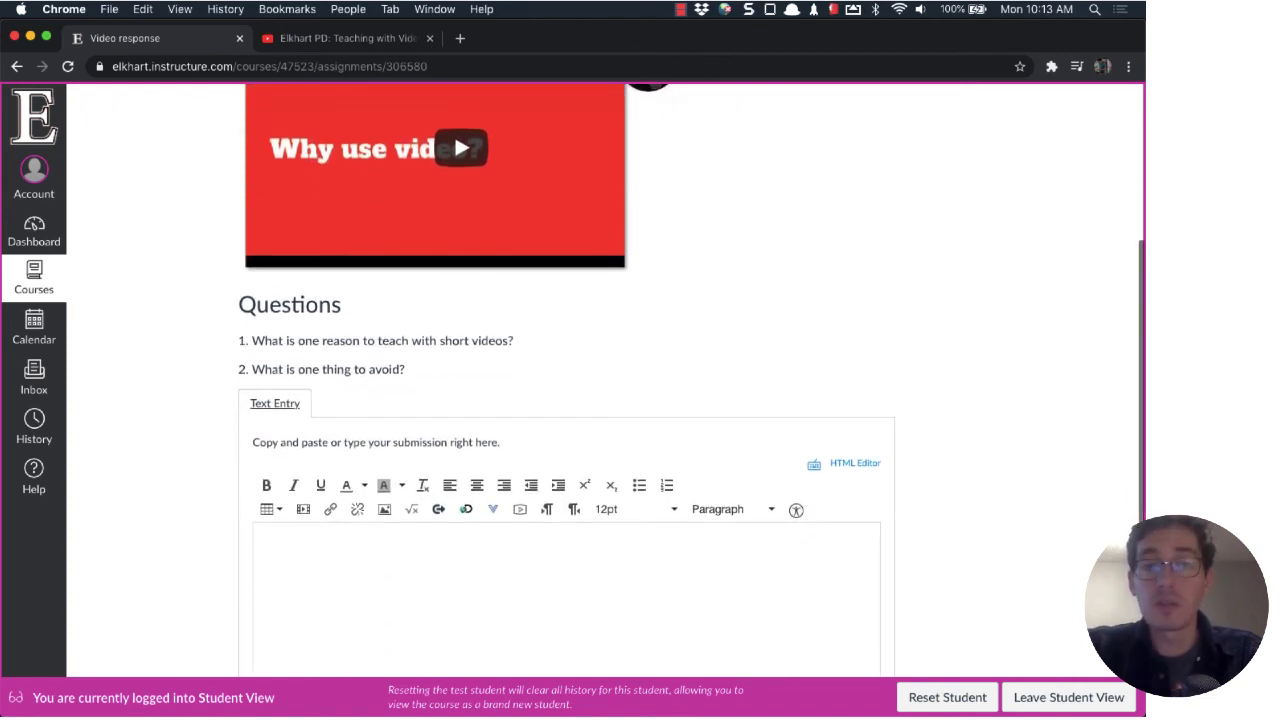
drag(405, 369, 238, 340)
key(super+c)
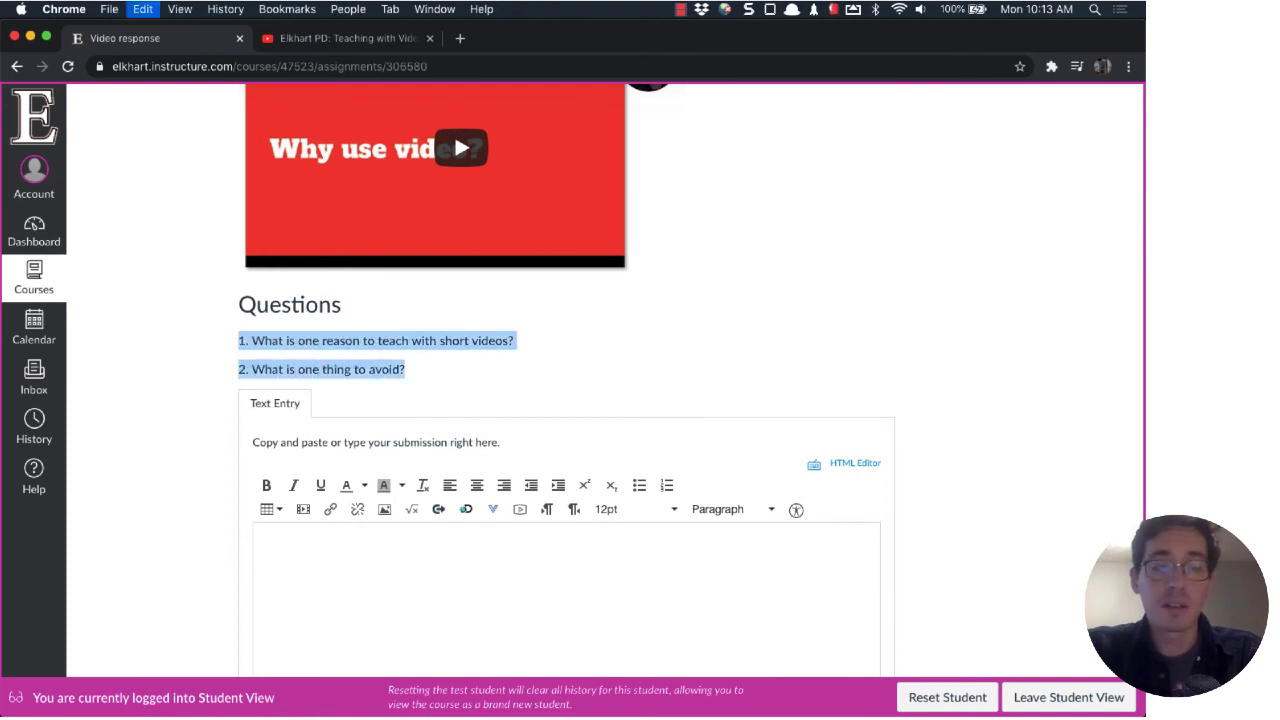
click(264, 551)
key(super+v)
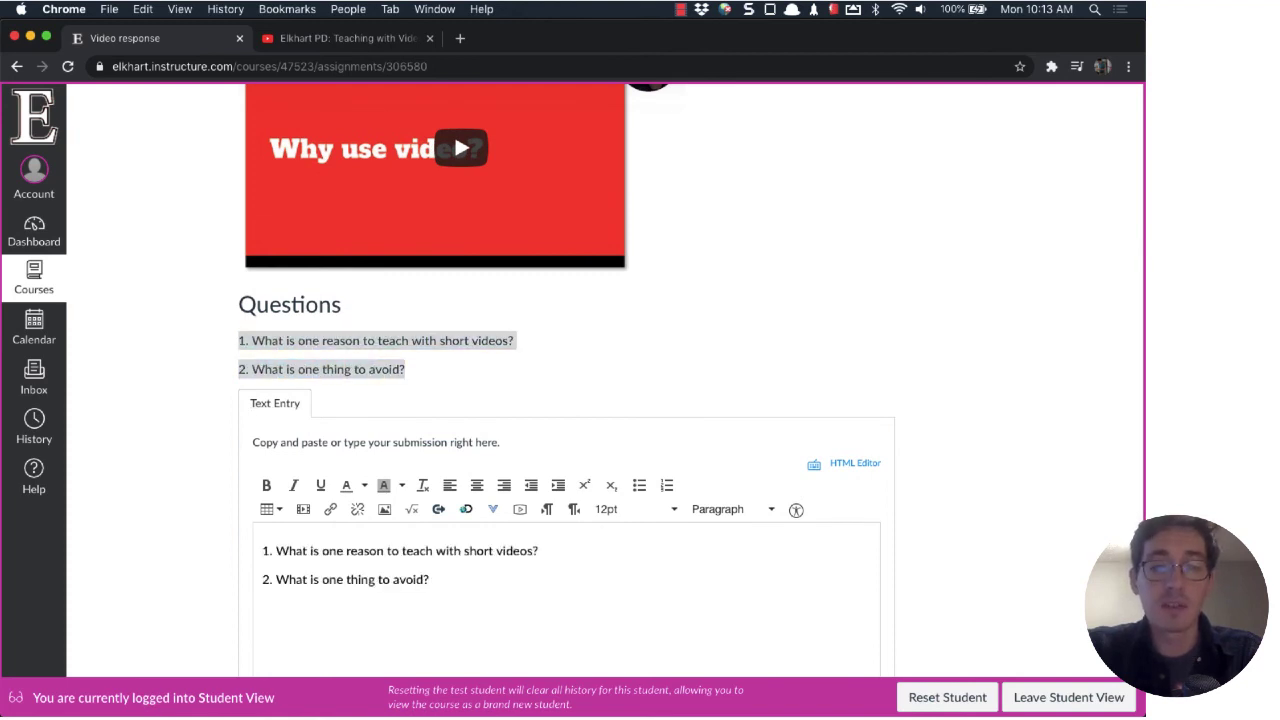
key(Return)
text(dsfadsfj)
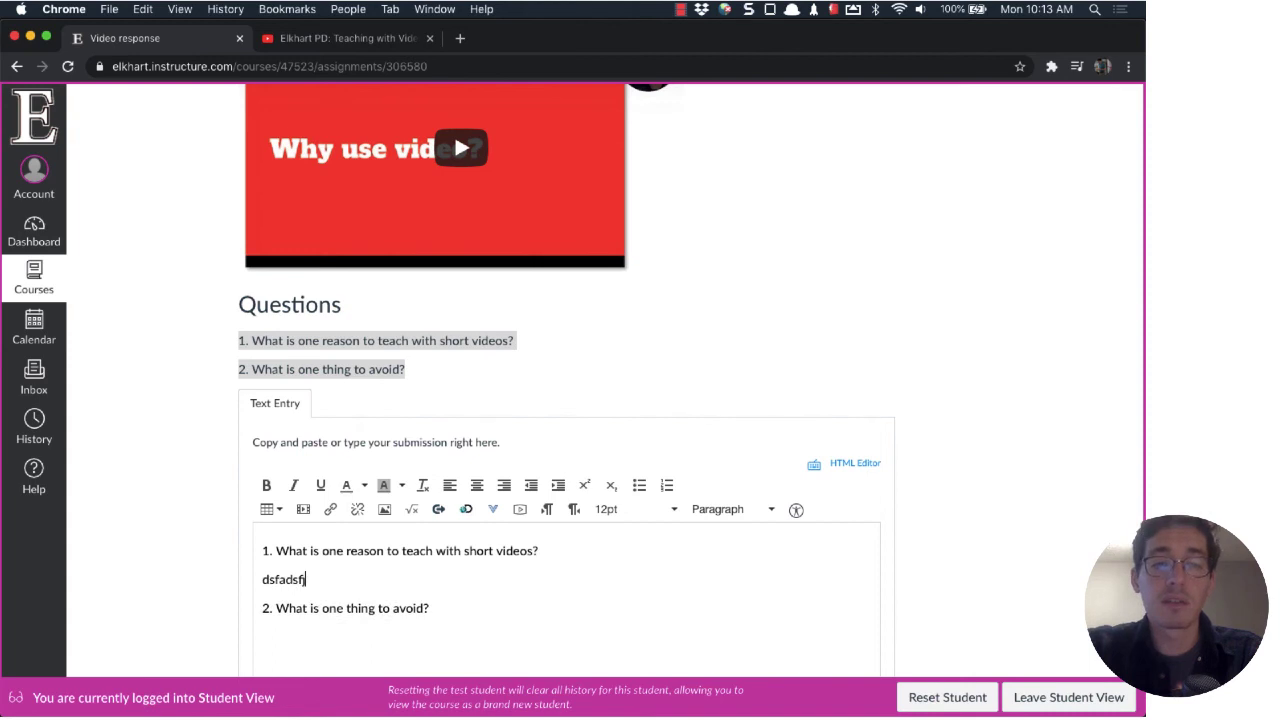
Step: Leave Student View, discarding the unsubmitted sample answer, and open the course's announcements list
scroll(435, 200, up, 1)
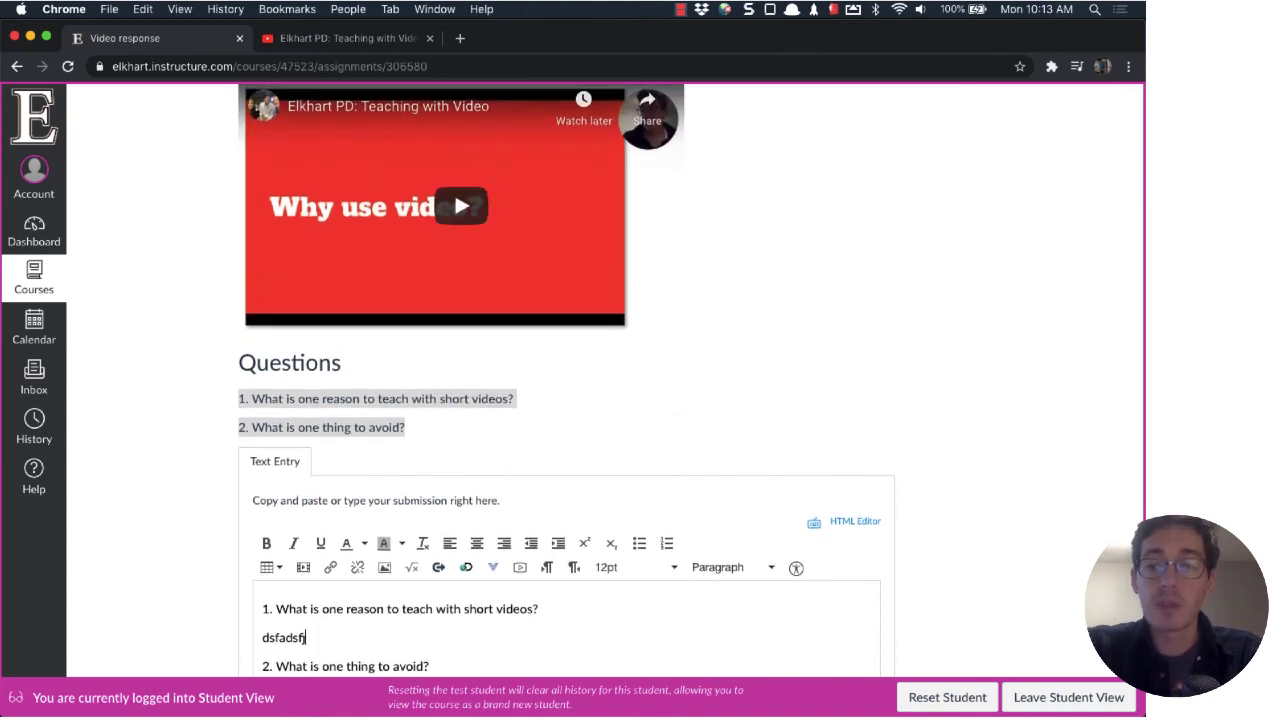
click(1068, 697)
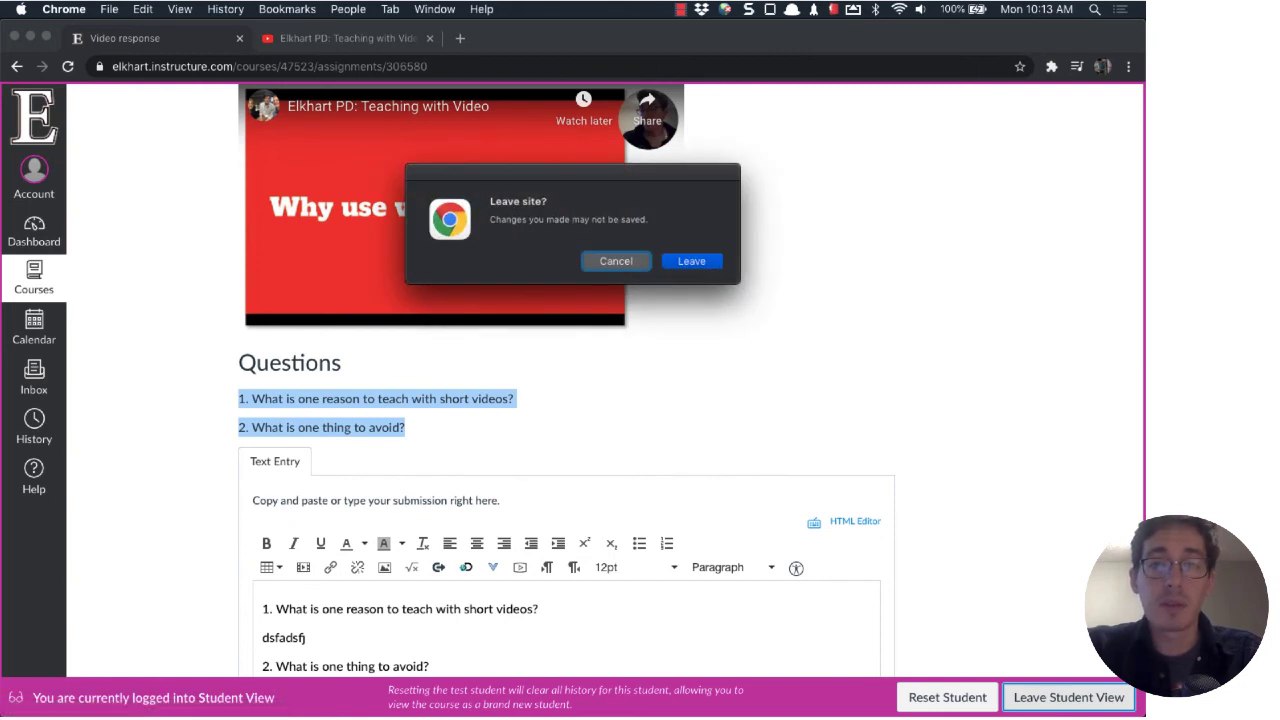
key(Return)
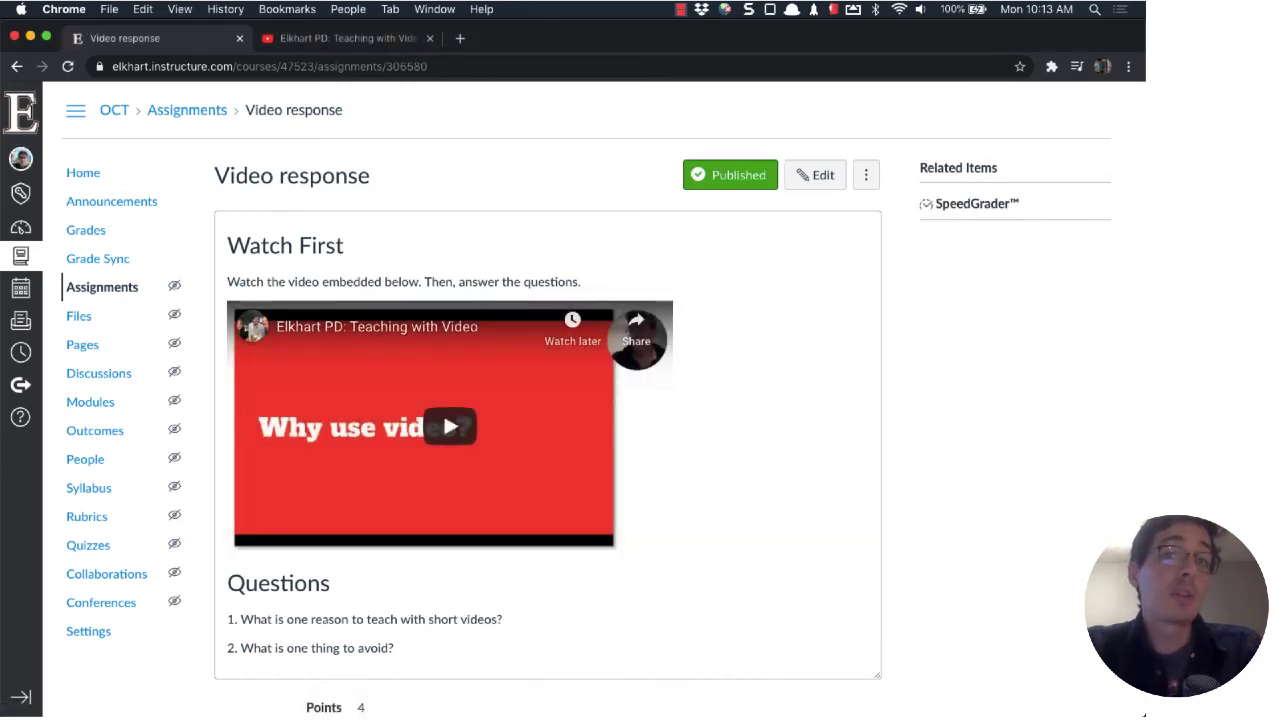
click(111, 201)
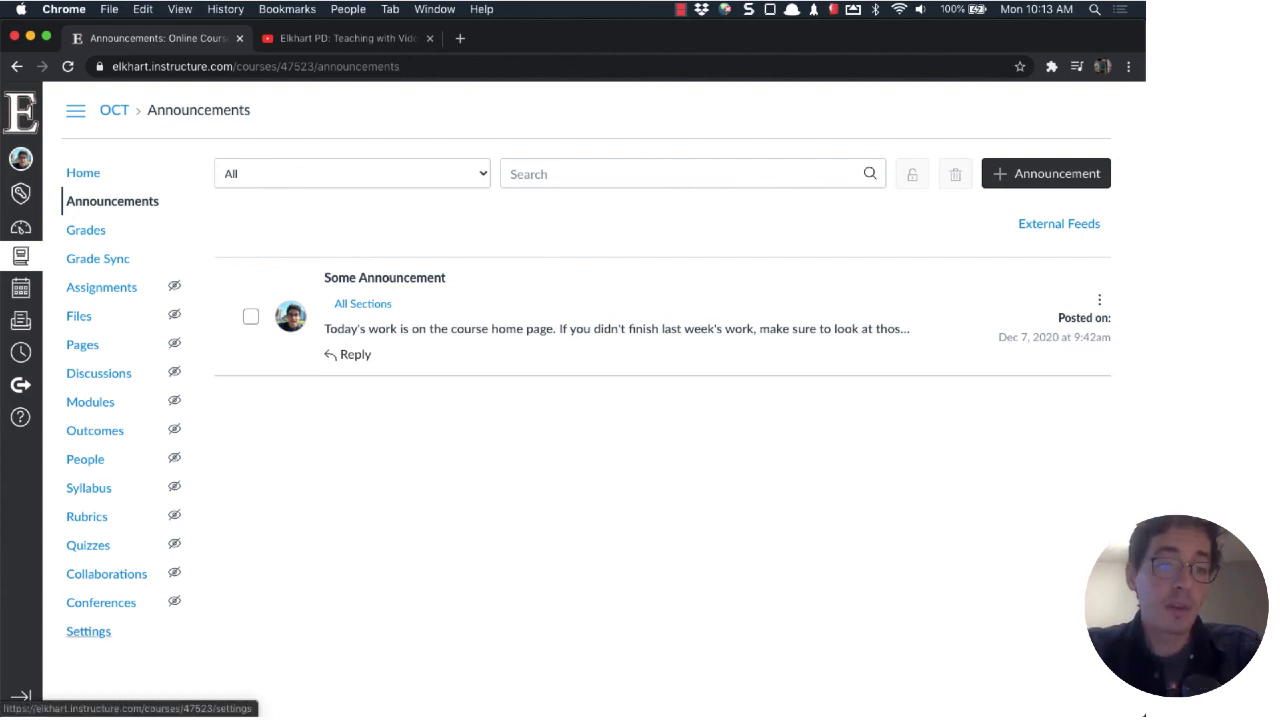
Step: Open the course details in the course settings and expand the additional options below the description
click(88, 631)
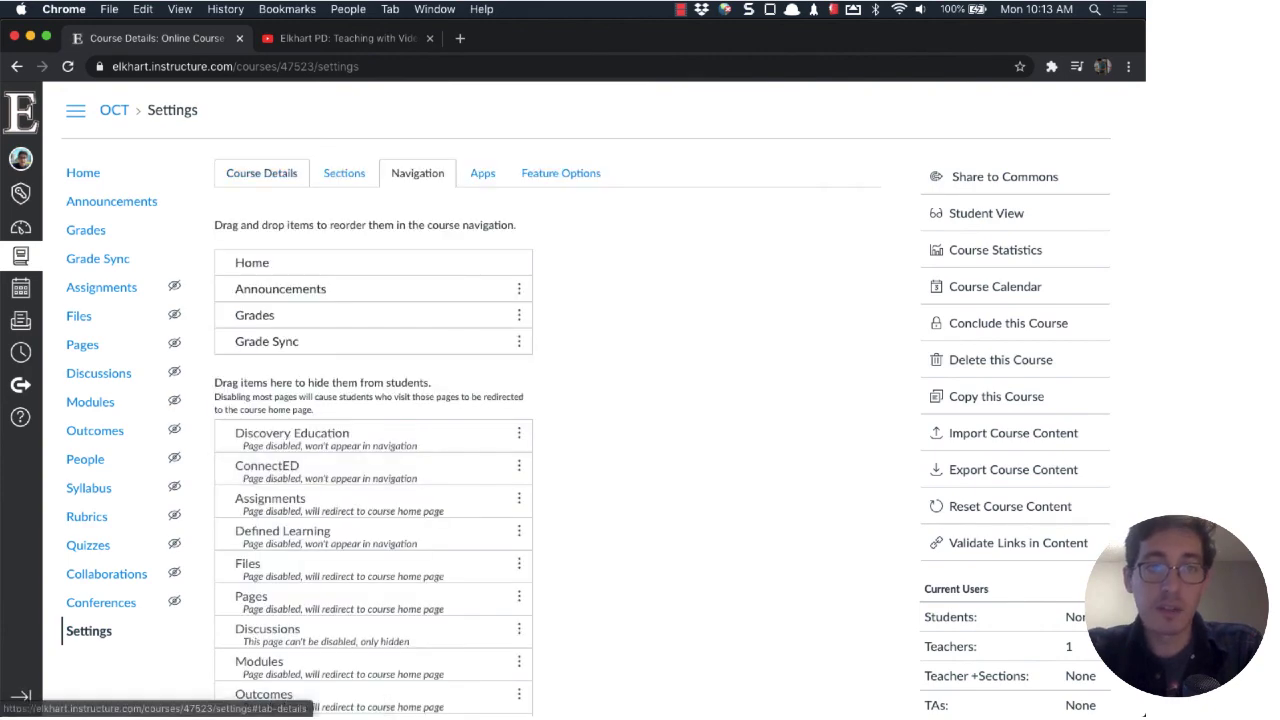
click(261, 173)
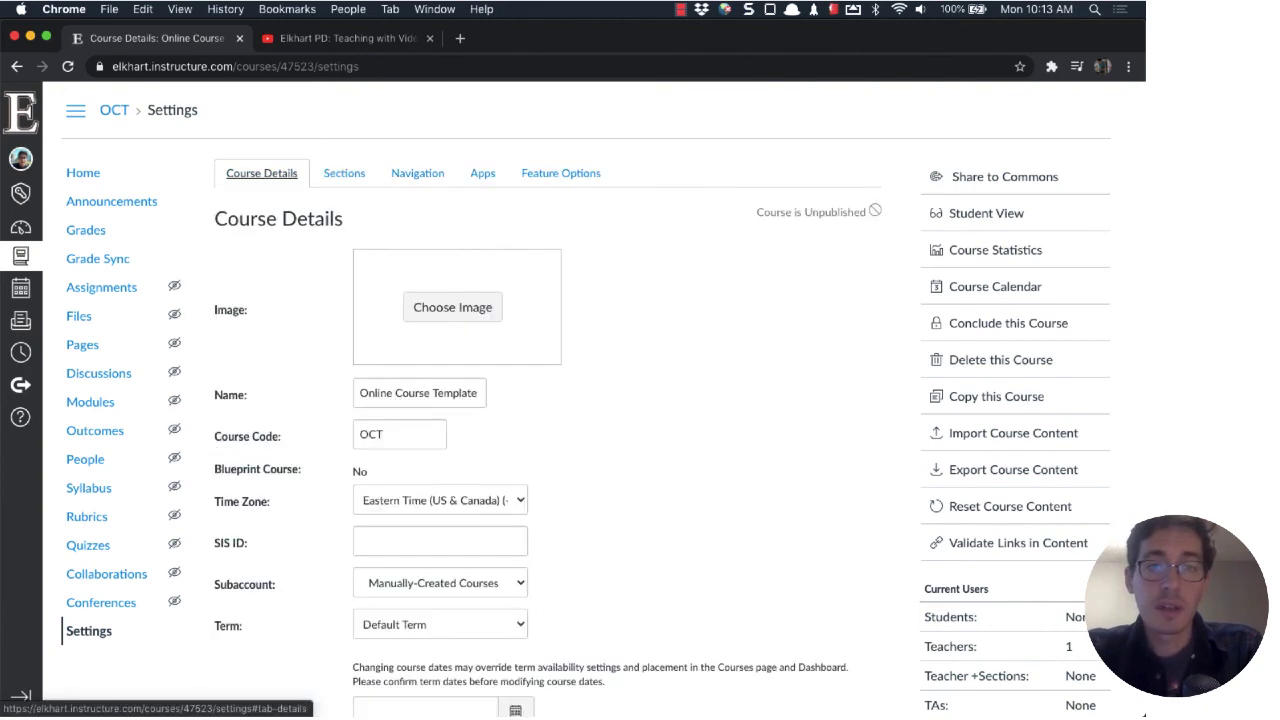
scroll(600, 400, down, 10)
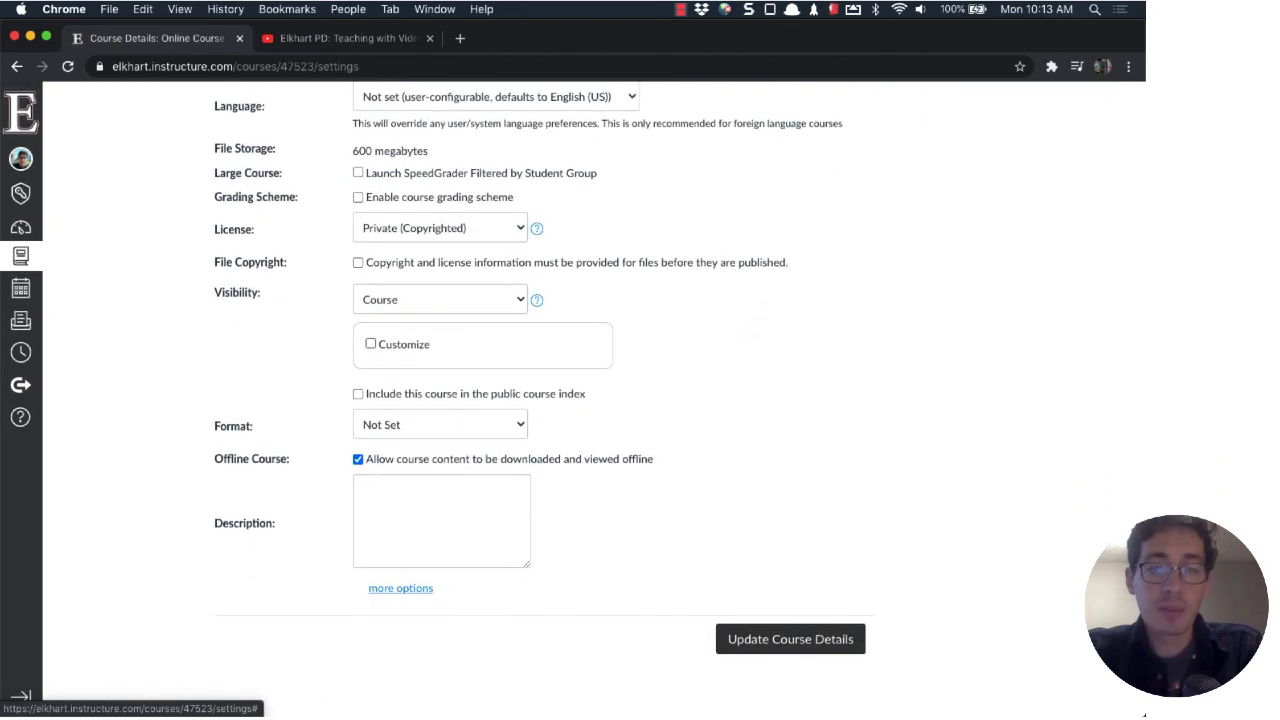
click(400, 588)
scroll(400, 588, down, 5)
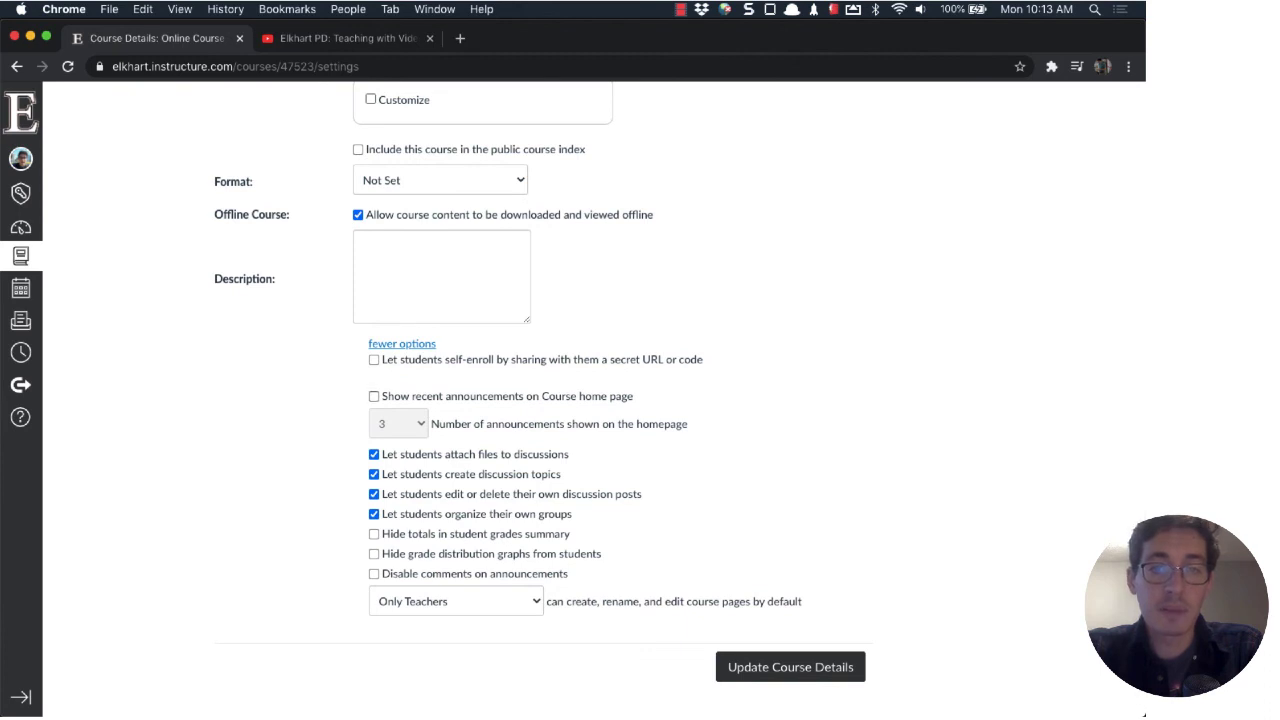
Step: Enable recent announcements on the course home page, limit them to 2, update the course details and review the home page
click(374, 396)
click(398, 424)
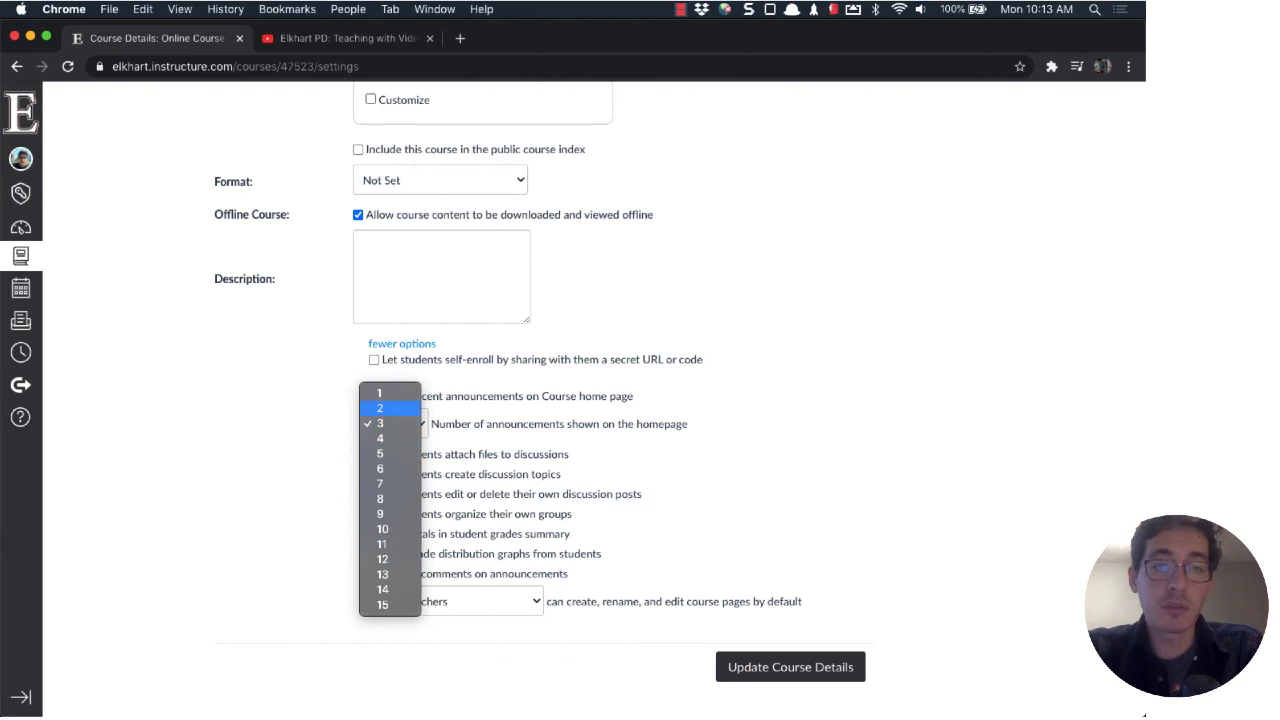
click(390, 408)
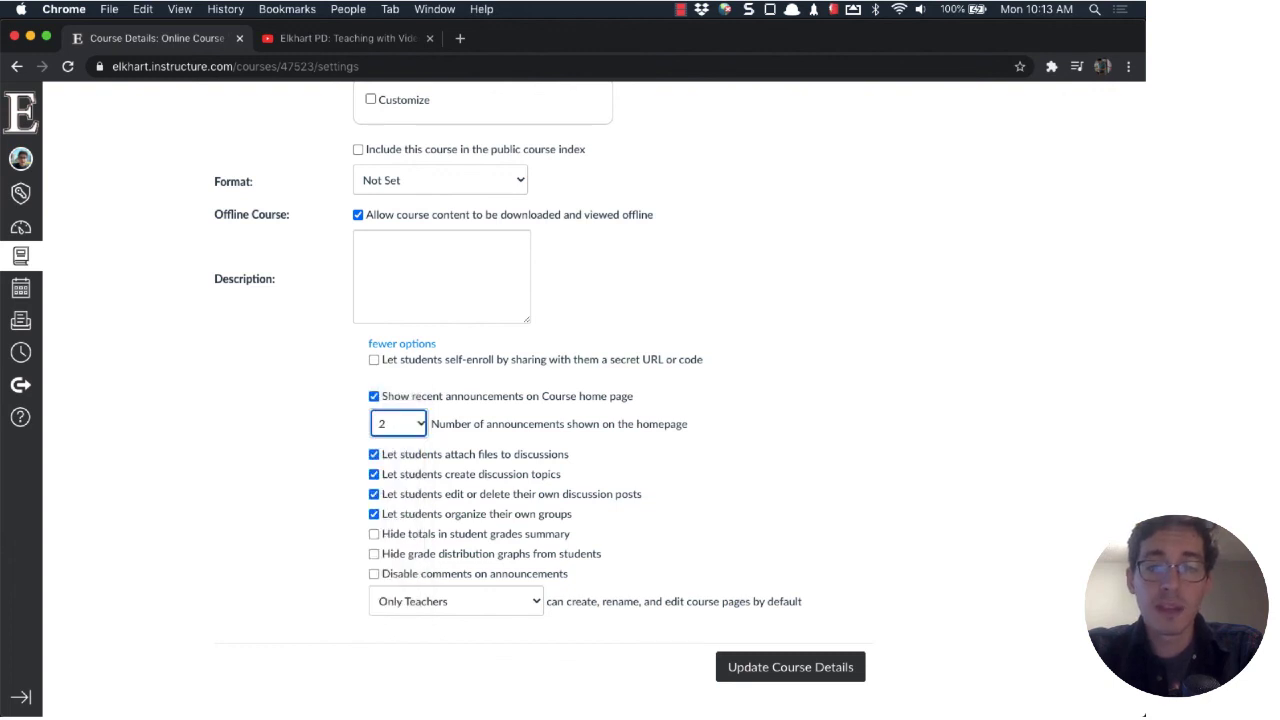
click(790, 667)
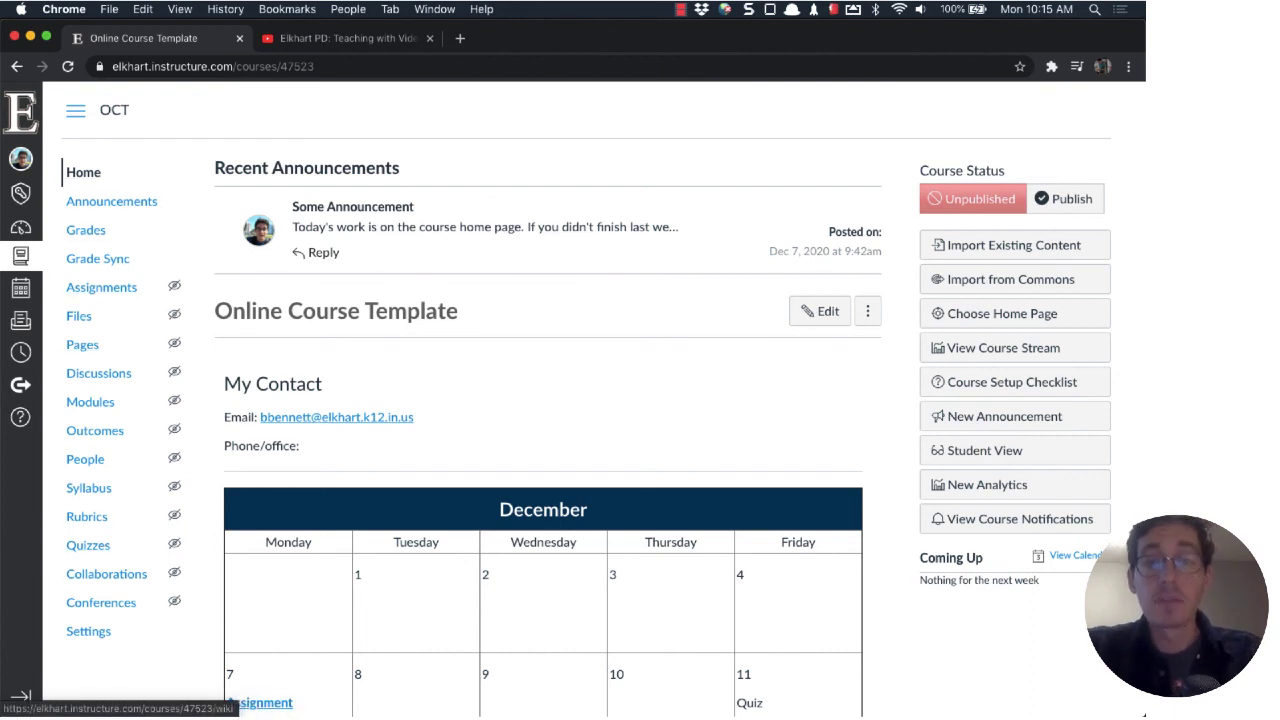
scroll(575, 403, down, 4)
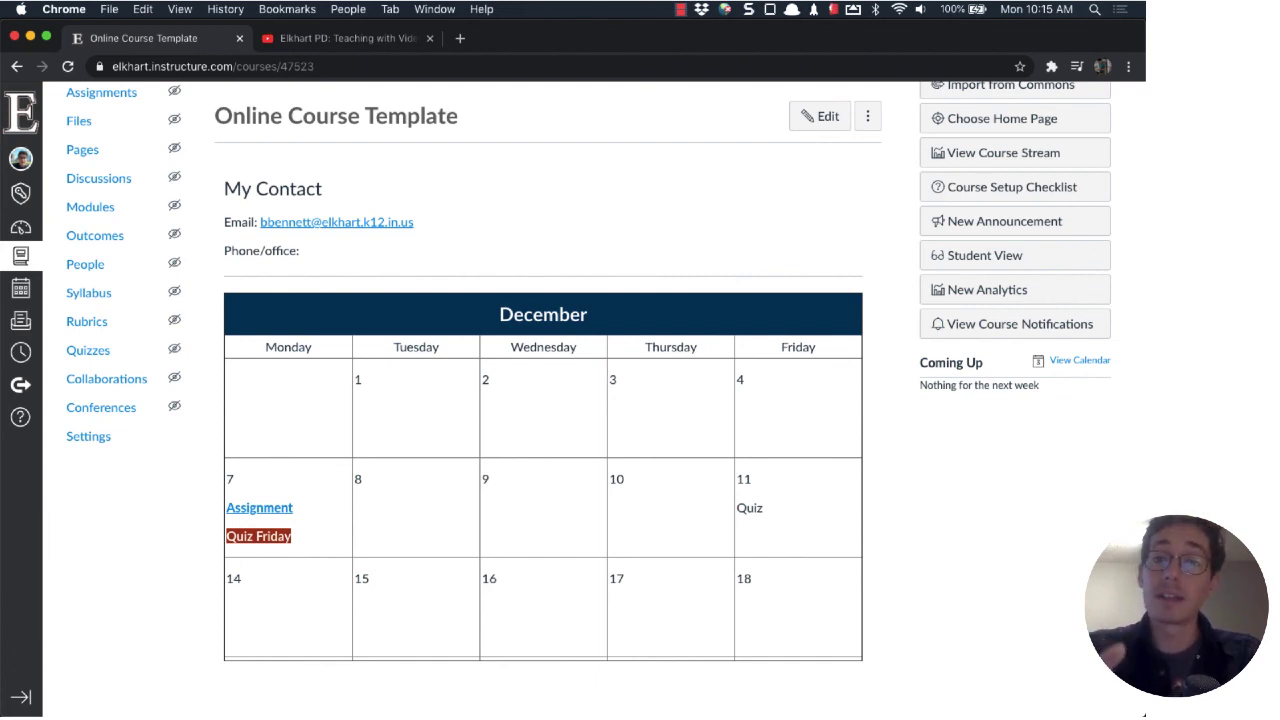
scroll(575, 400, up, 4)
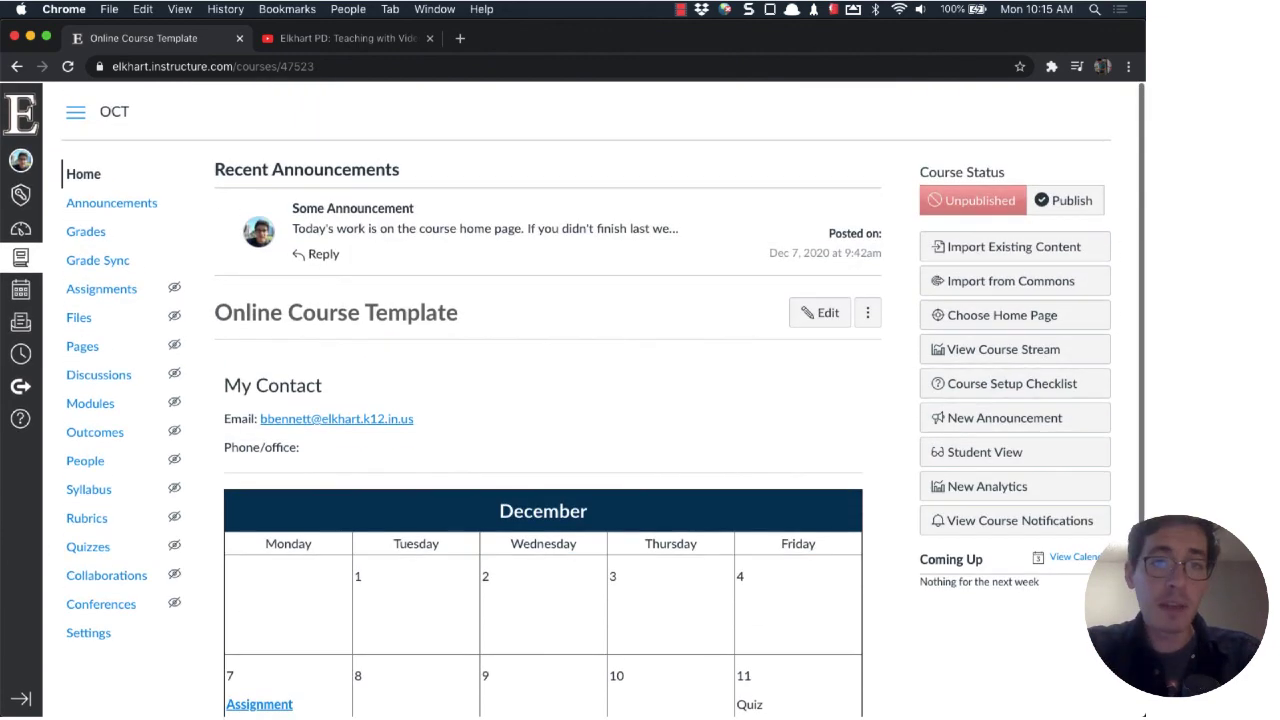